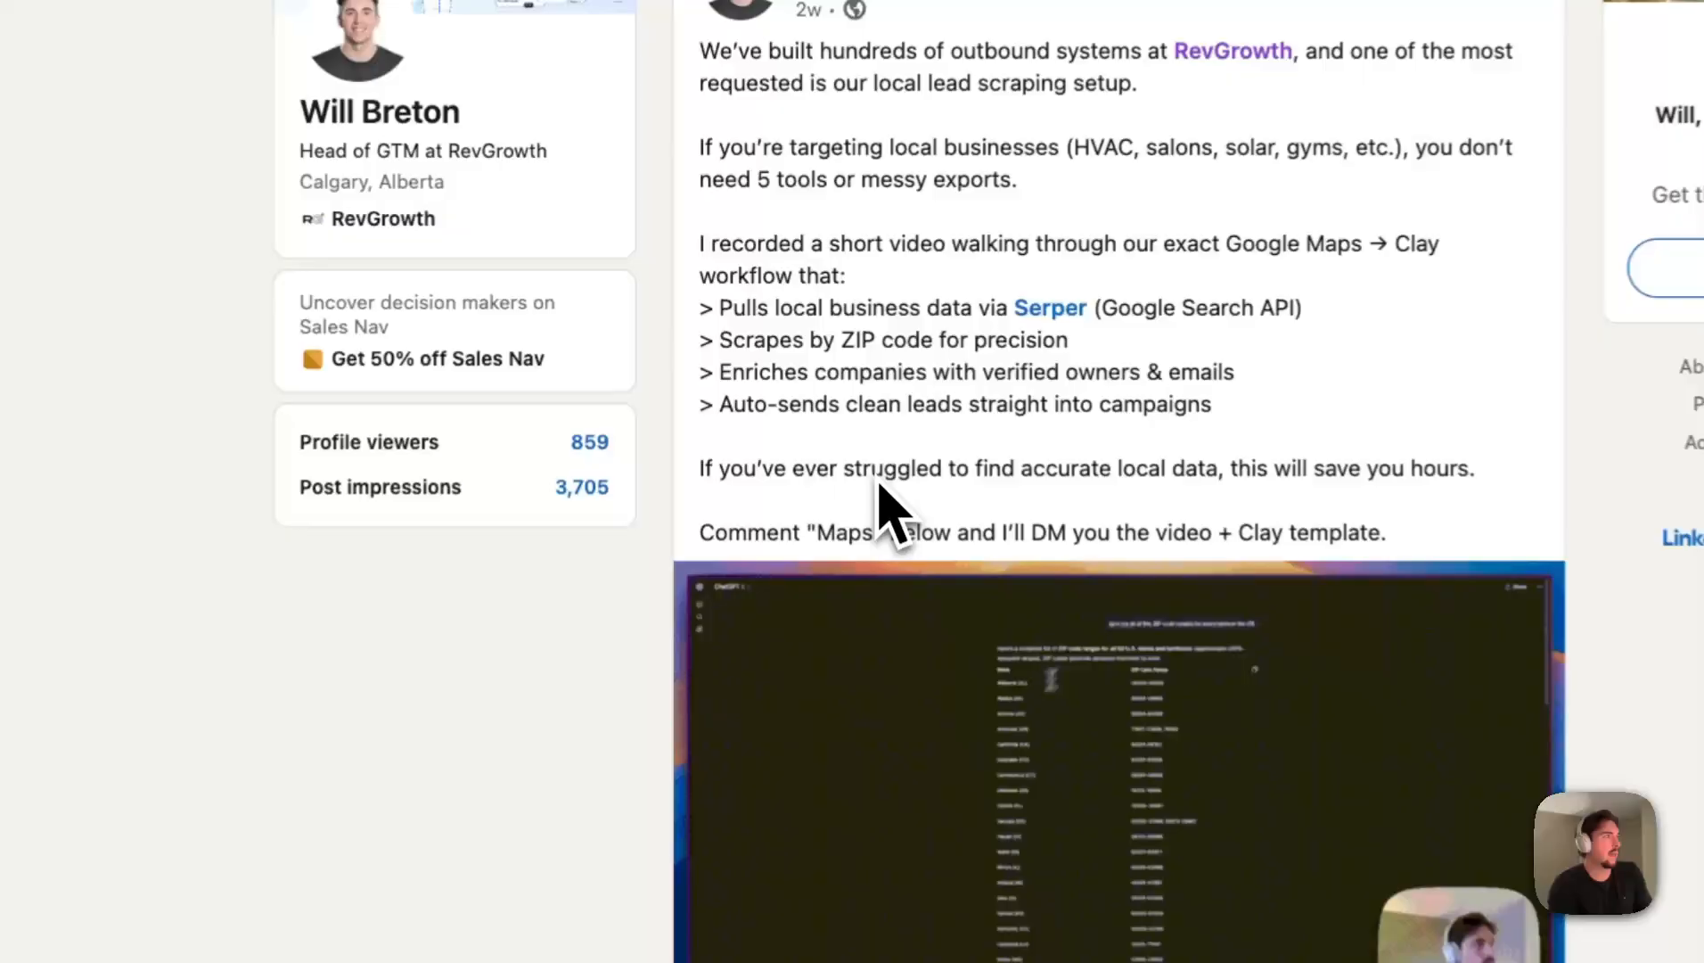
- Read the LinkedIn post about the Google Maps to Clay workflow, highlighting the "Maps" comment keyword, and go down to its comments
{"action": "left_click_drag", "start_coordinate": [817, 537], "coordinate": [867, 536]}
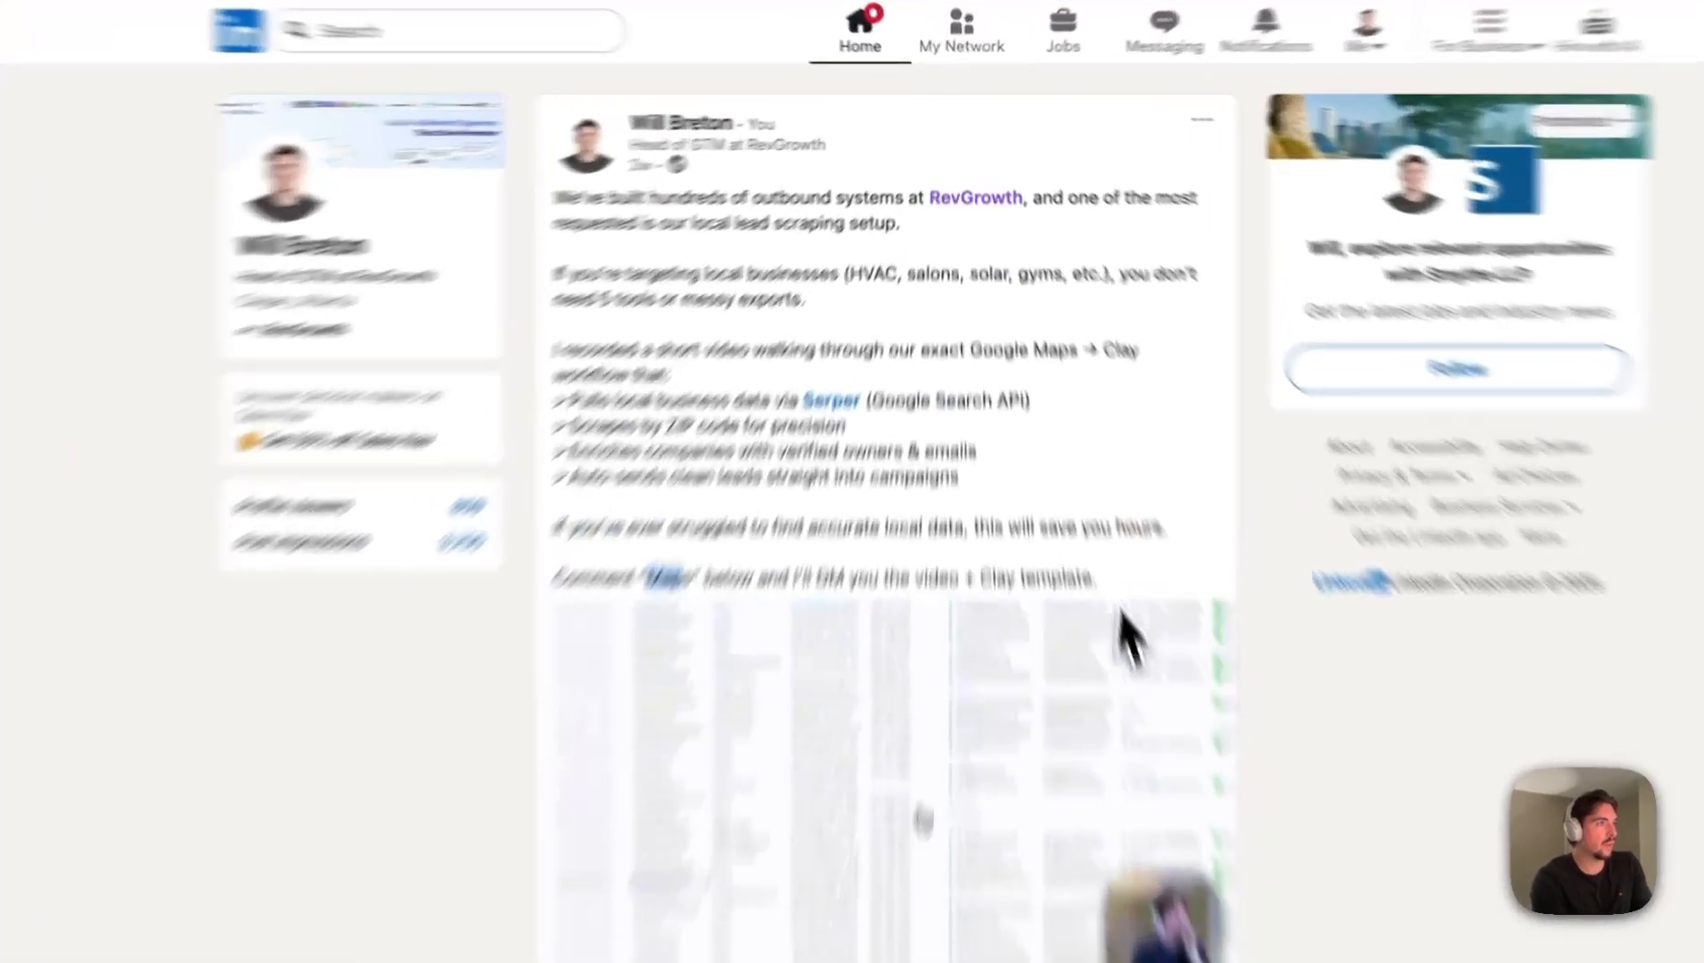
{"action": "left_click_drag", "start_coordinate": [1053, 407], "coordinate": [717, 163]}
{"action": "left_click", "coordinate": [836, 314]}
{"action": "scroll", "coordinate": [841, 339], "scroll_direction": "down", "scroll_amount": 2}
{"action": "scroll", "coordinate": [729, 593], "scroll_direction": "down", "scroll_amount": 5}
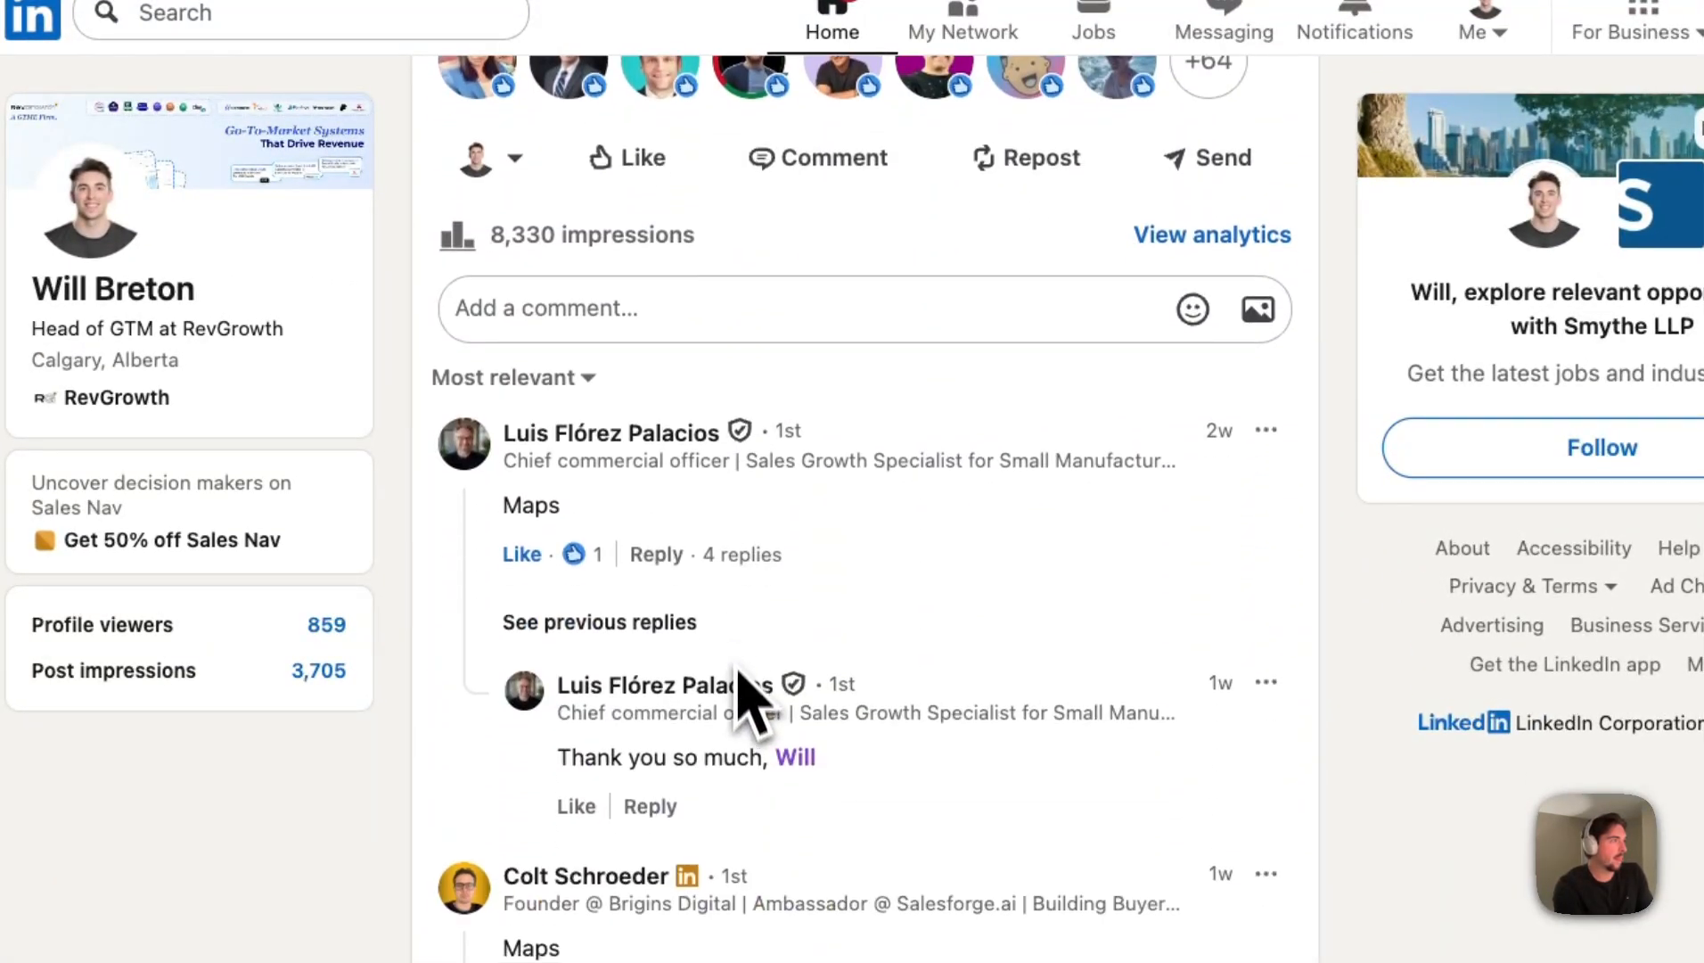
- Expand the earlier replies under the first comment and review the "Maps" comment threads before returning to the post
{"action": "left_click", "coordinate": [640, 620]}
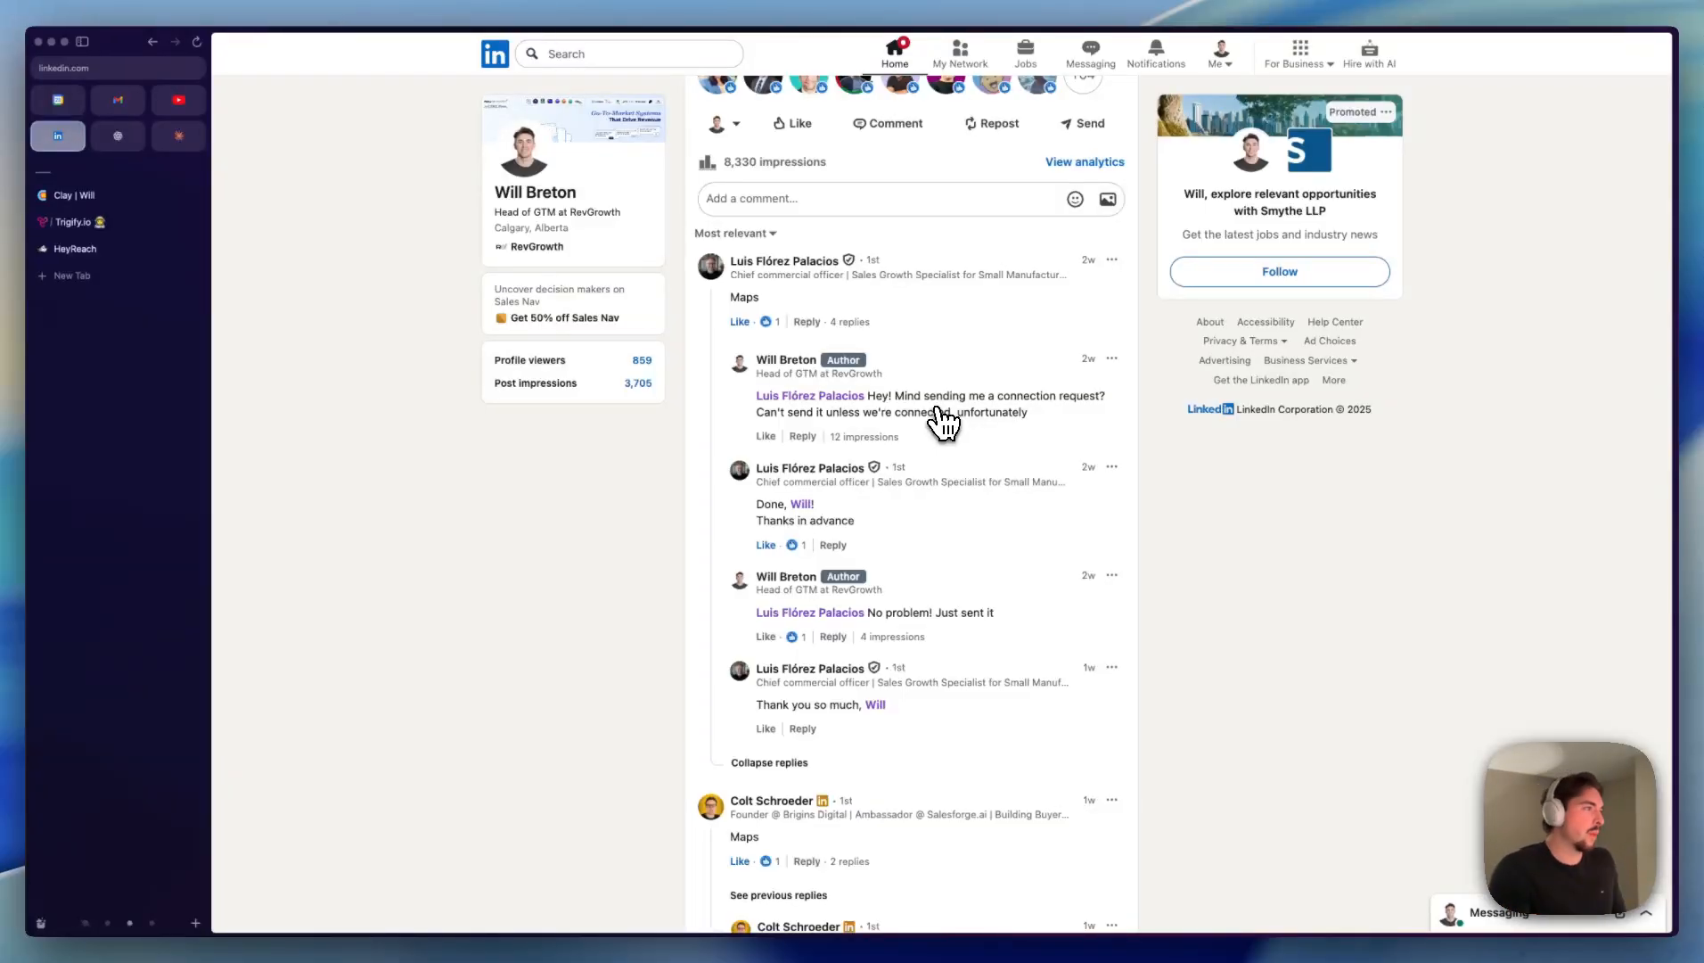
{"action": "scroll", "coordinate": [942, 423], "scroll_direction": "down", "scroll_amount": 10}
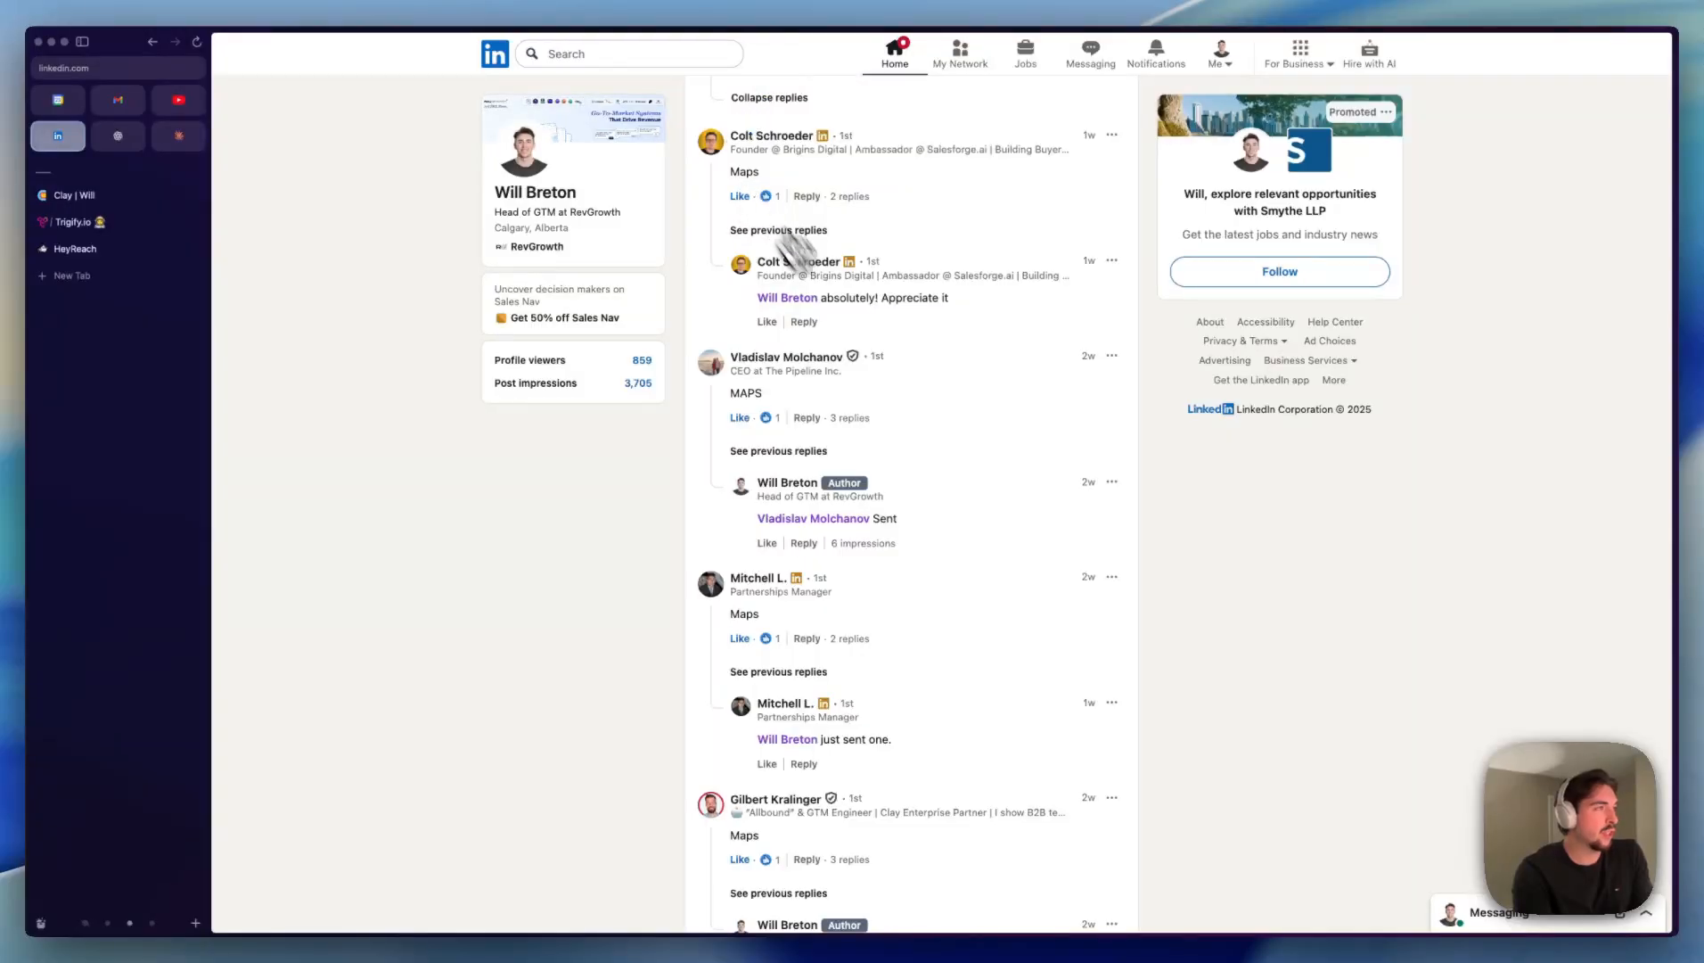
{"action": "scroll", "coordinate": [802, 357], "scroll_direction": "down", "scroll_amount": 2}
{"action": "scroll", "coordinate": [784, 357], "scroll_direction": "down", "scroll_amount": 2}
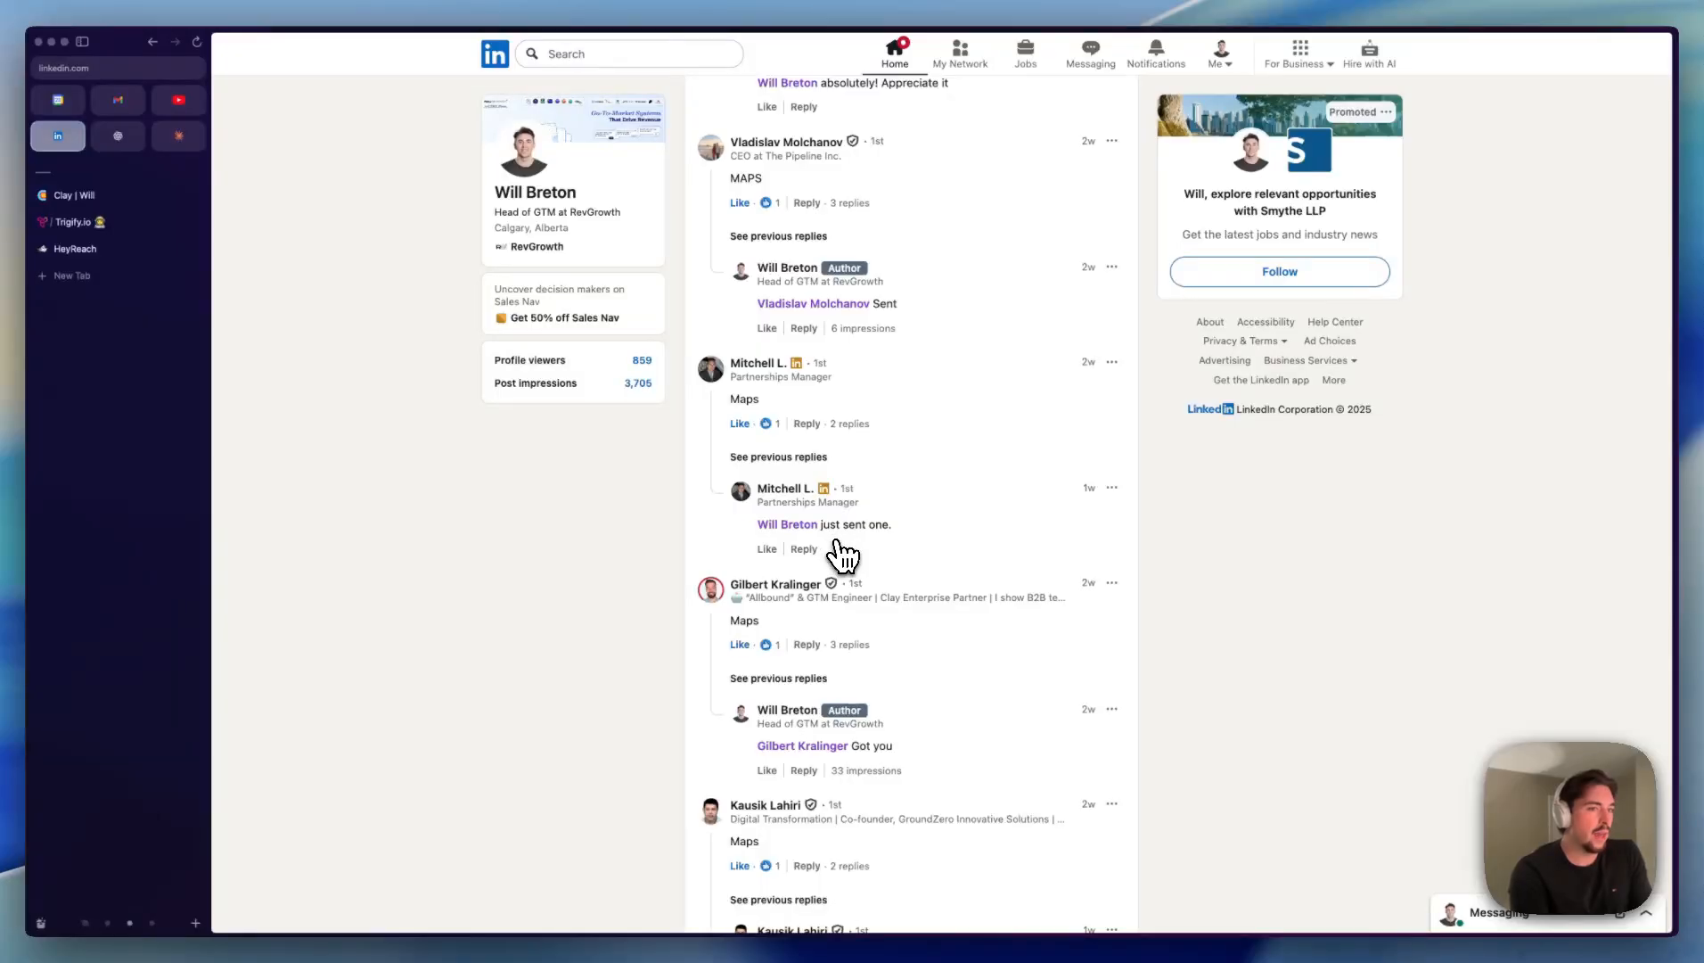
{"action": "scroll", "coordinate": [843, 554], "scroll_direction": "down", "scroll_amount": 2}
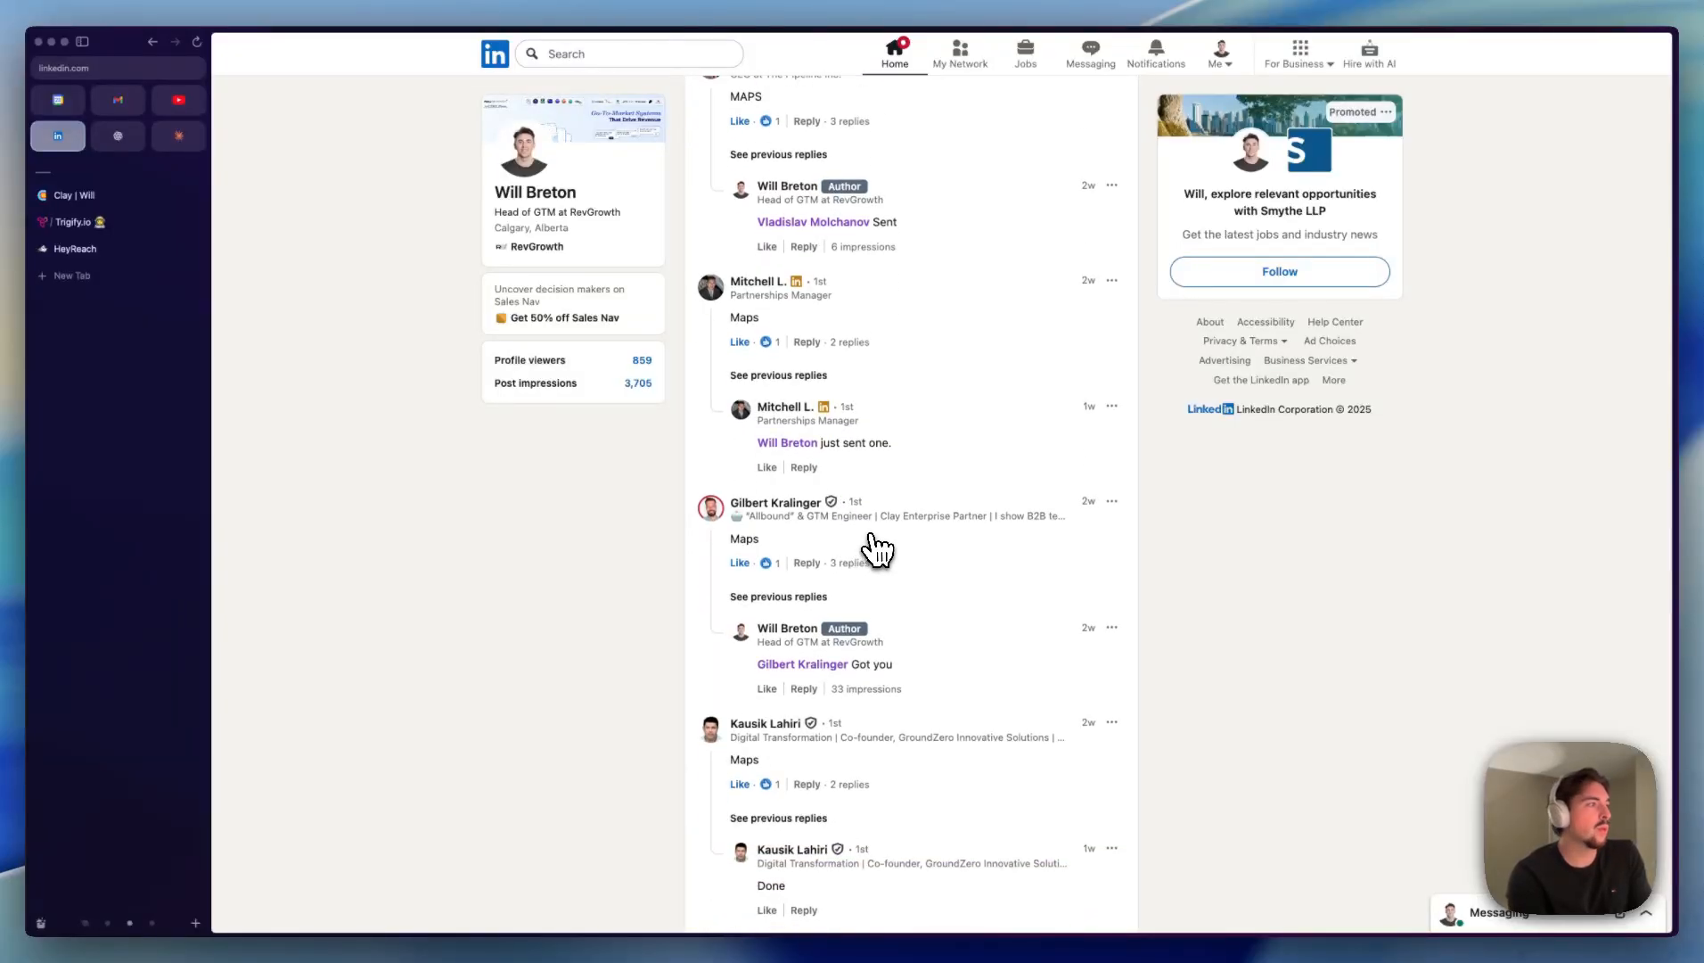
{"action": "scroll", "coordinate": [870, 546], "scroll_direction": "up", "scroll_amount": 15}
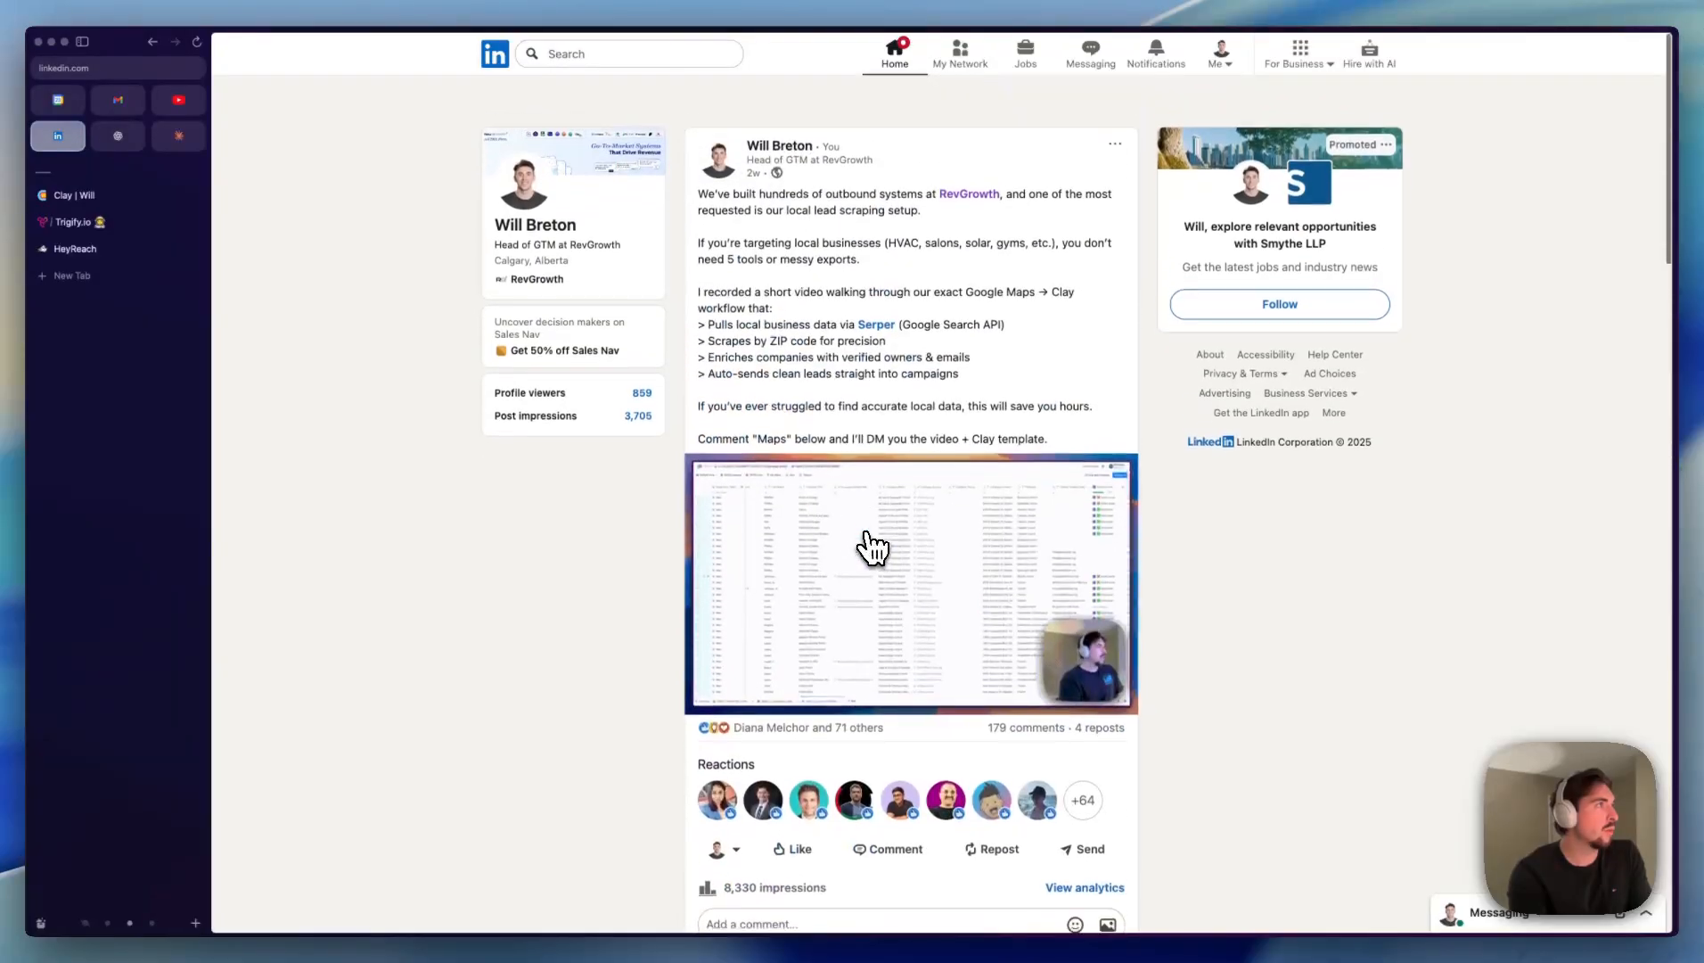
{"action": "scroll", "coordinate": [863, 545], "scroll_direction": "down", "scroll_amount": 1}
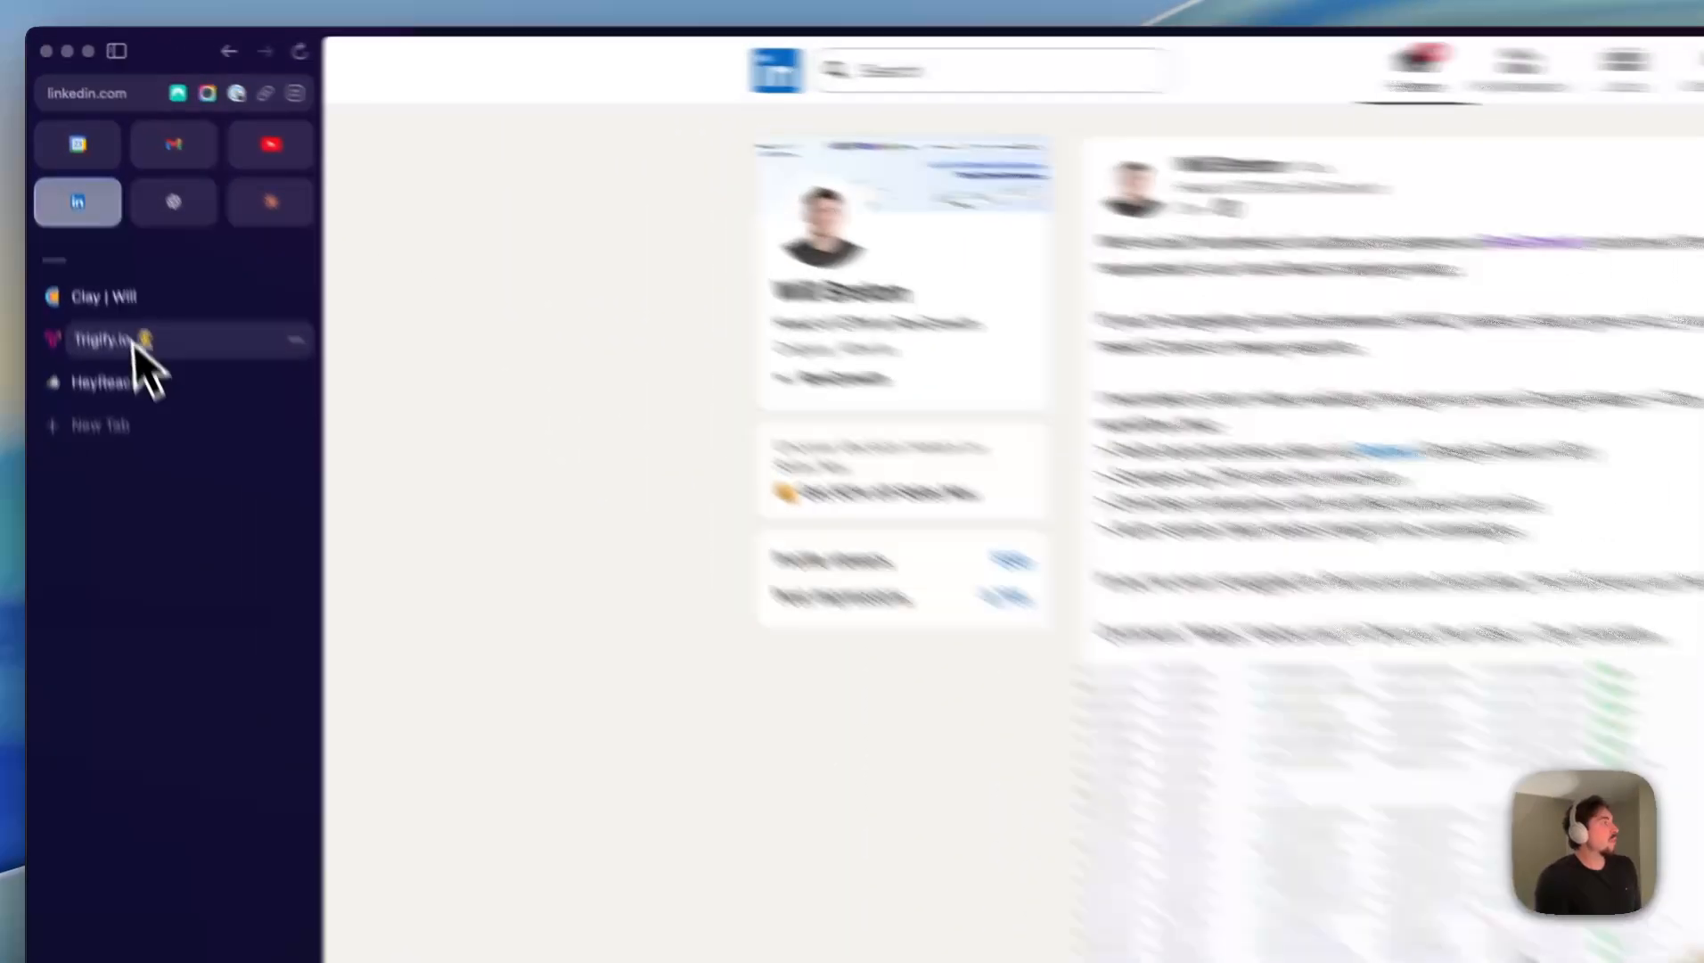
- Place the Trigify tab above the Clay tab and show the Trigify dashboard
{"action": "left_click_drag", "start_coordinate": [89, 221], "coordinate": [86, 190]}
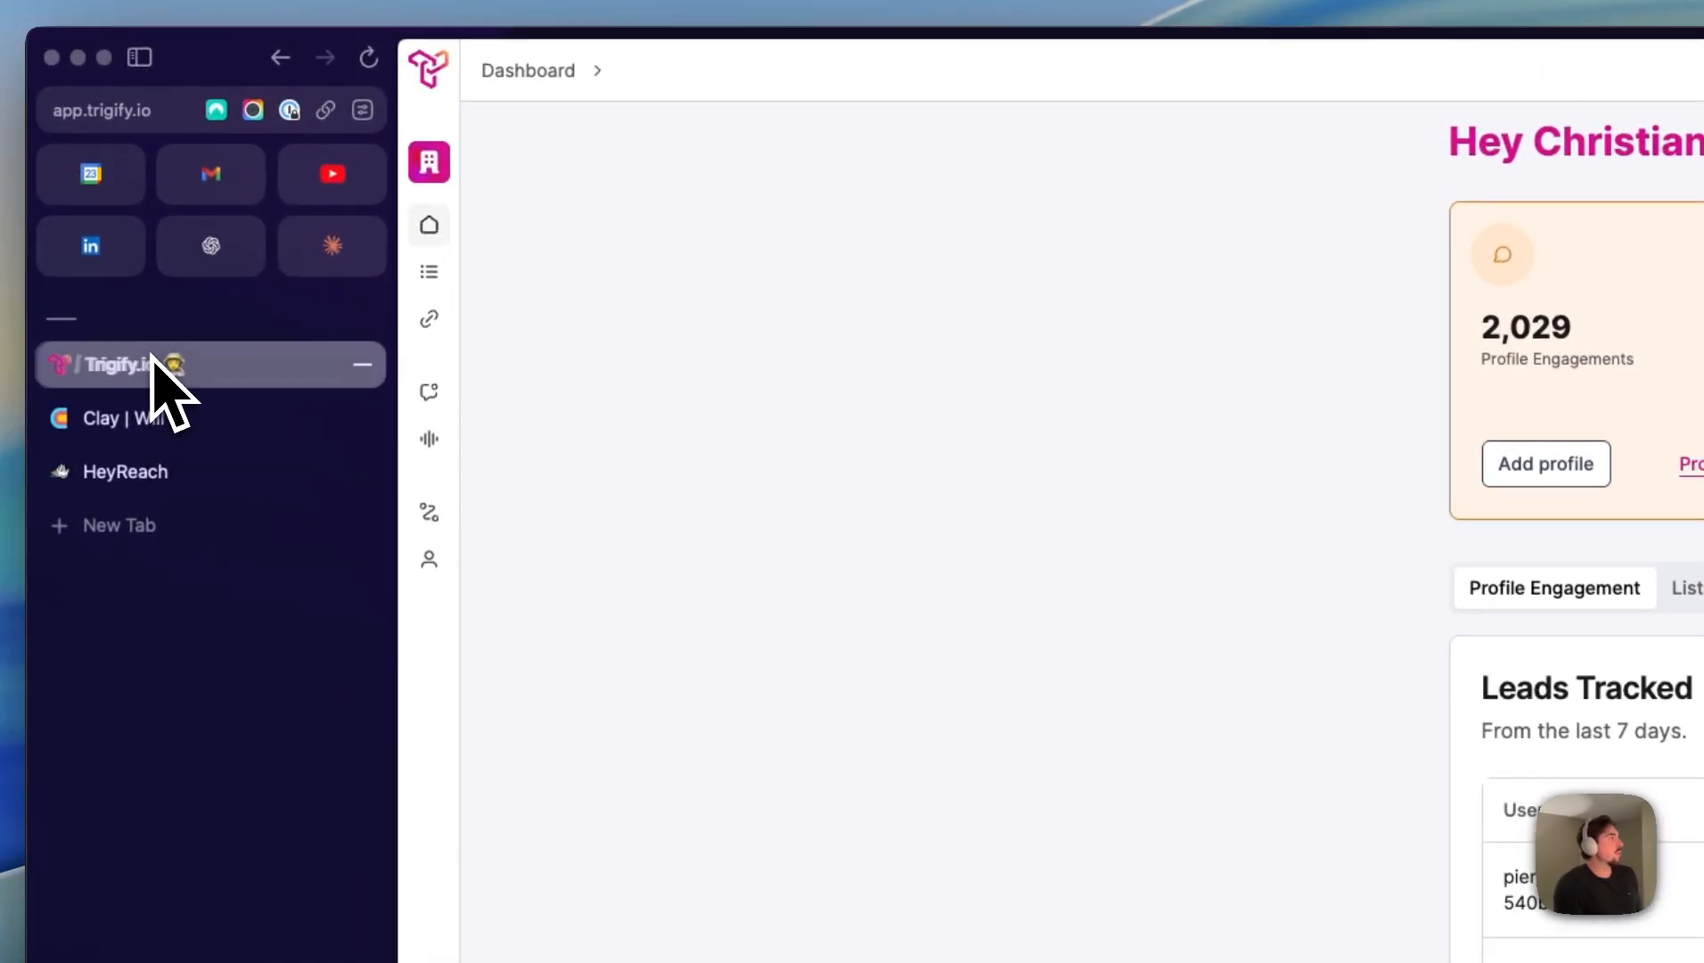
{"action": "mouse_move", "coordinate": [575, 312]}
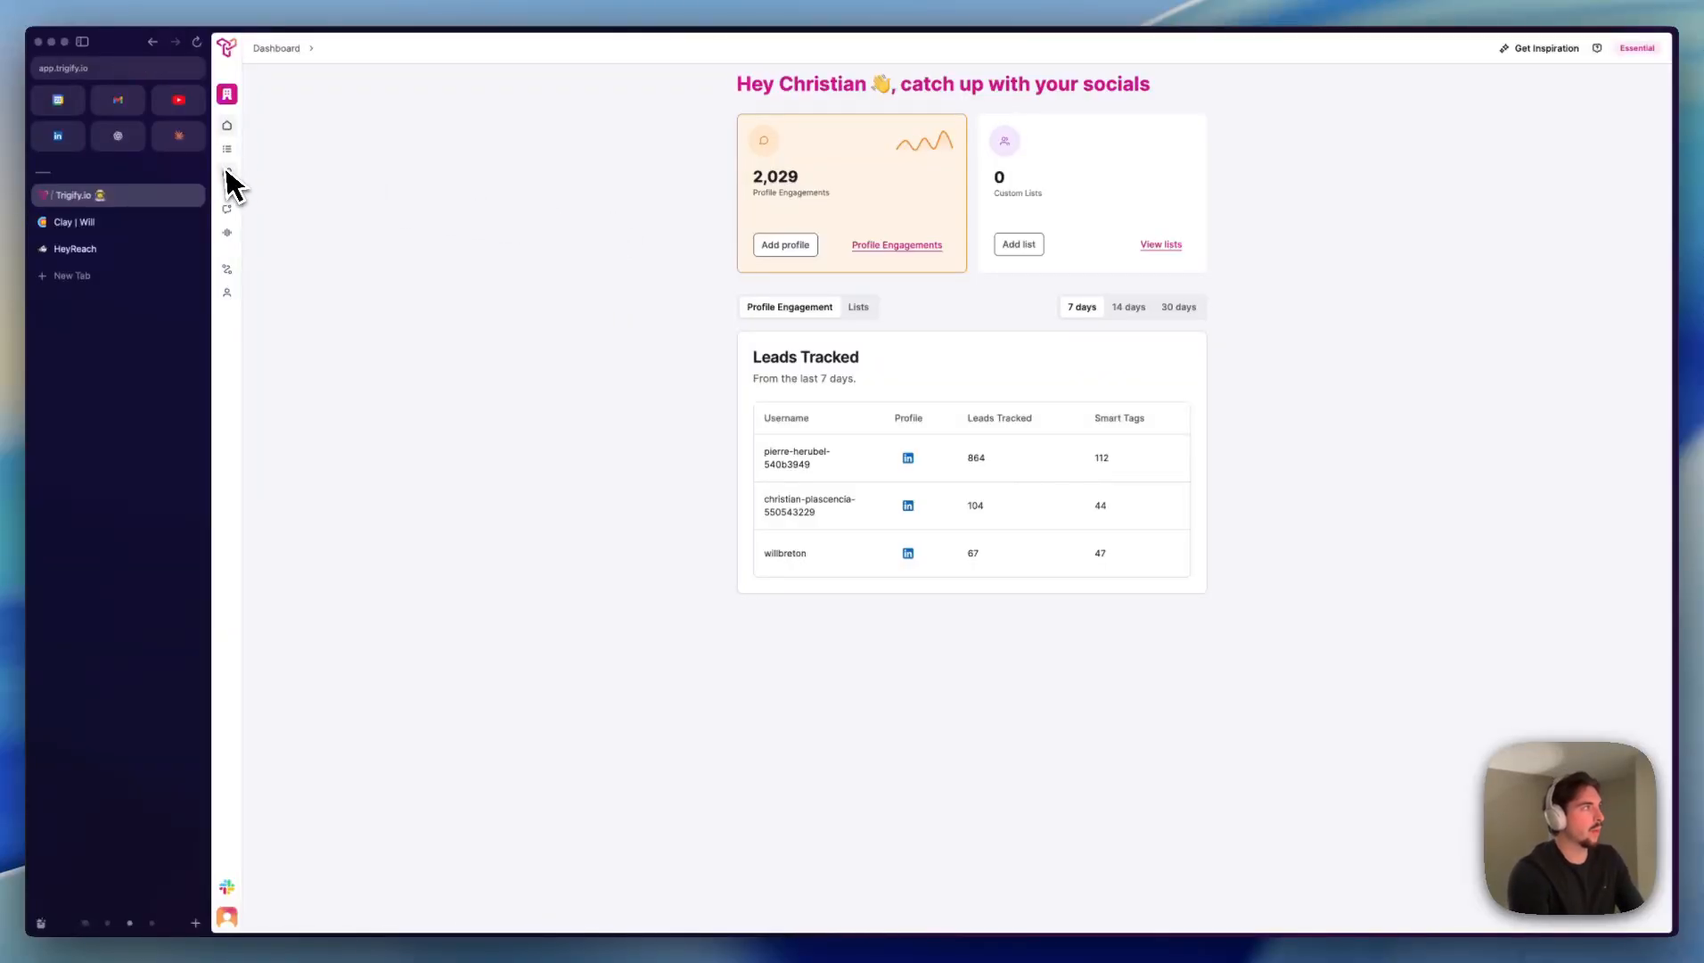
{"action": "mouse_move", "coordinate": [234, 177]}
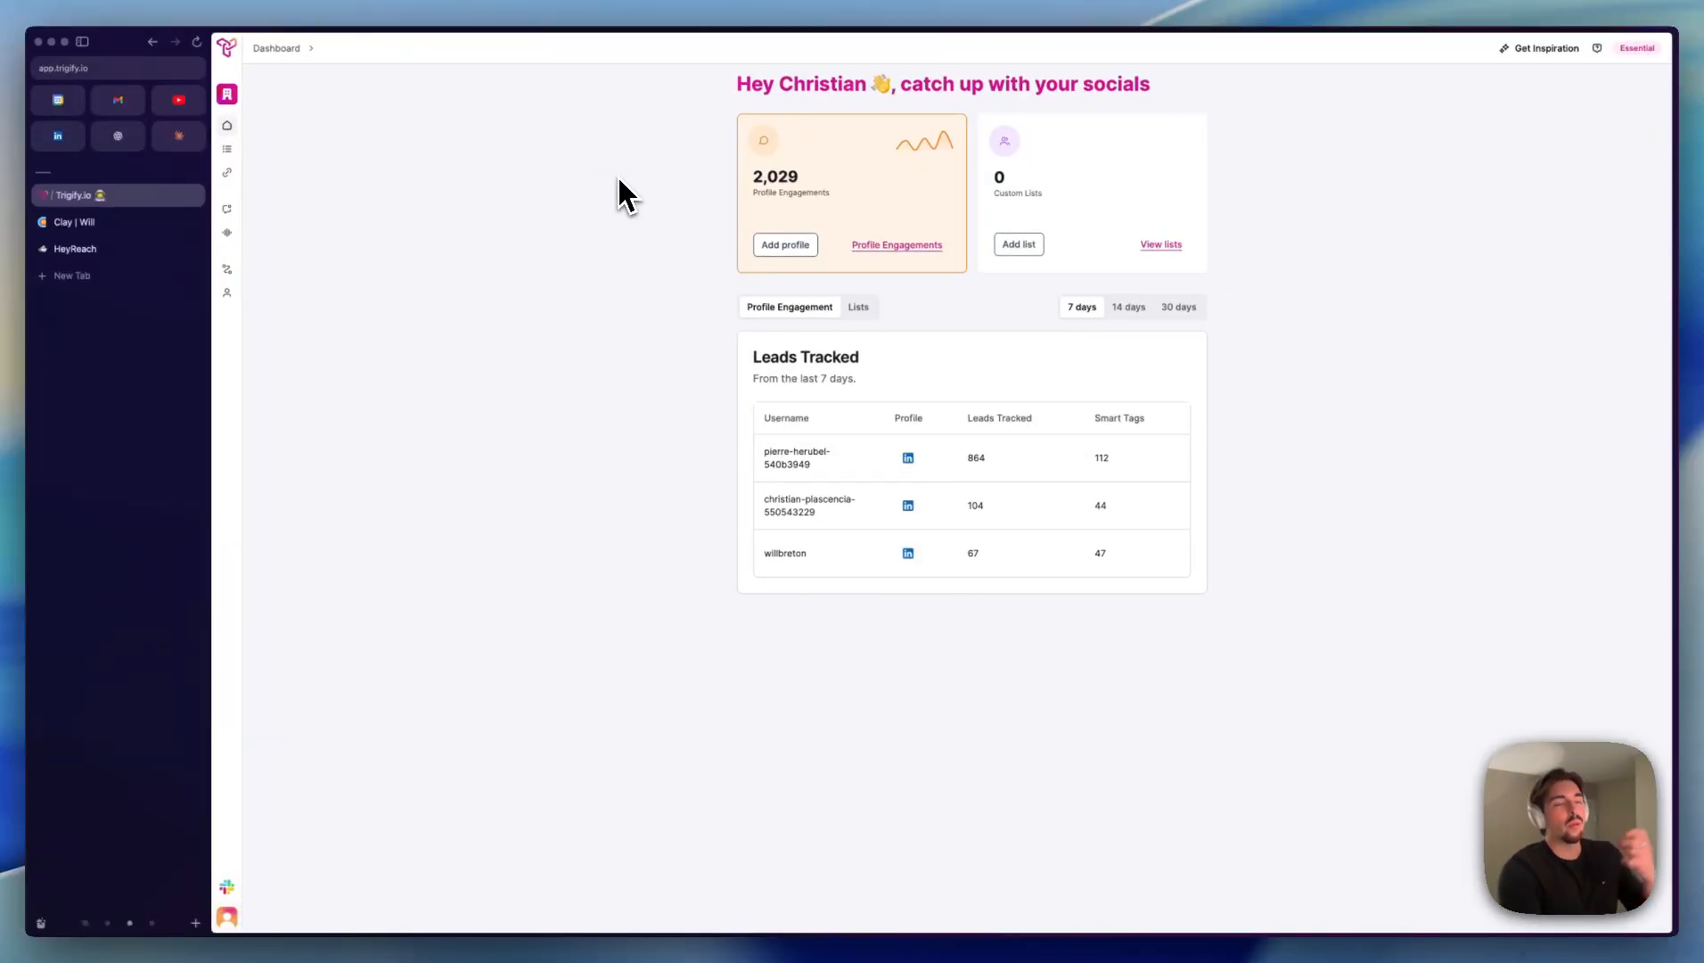
- Switch back to the LinkedIn post, highlight the "Maps" keyword and review the comments that use it
{"action": "left_click", "coordinate": [58, 136]}
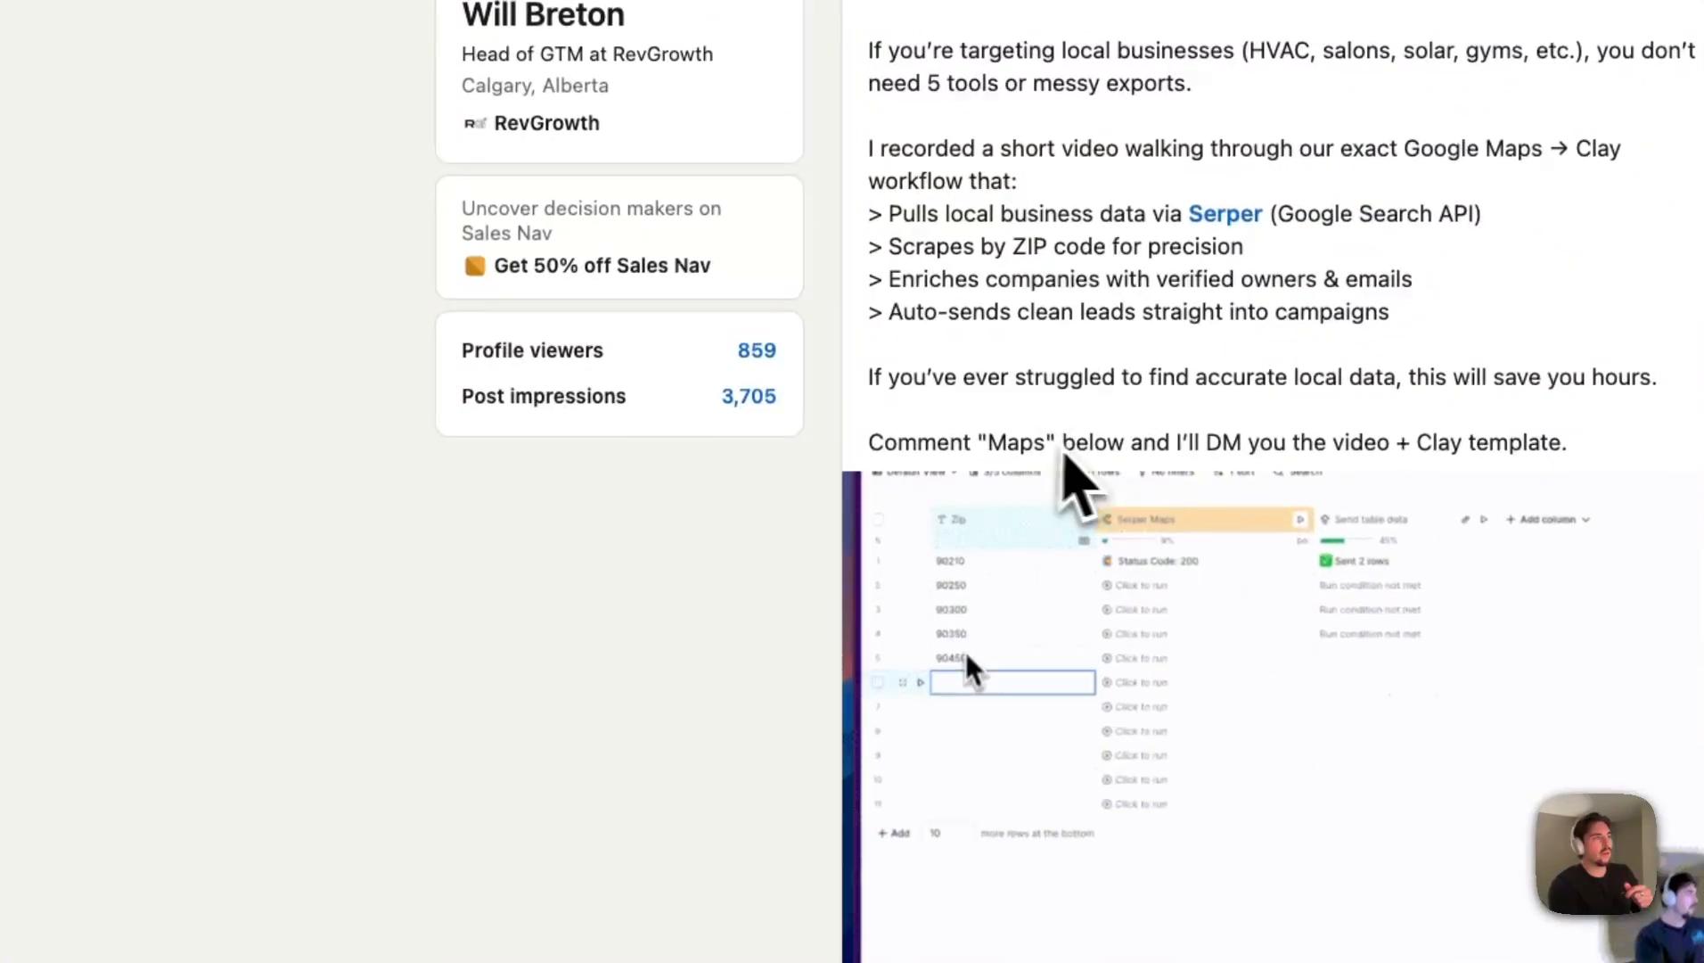
{"action": "left_click_drag", "start_coordinate": [987, 441], "coordinate": [1032, 439]}
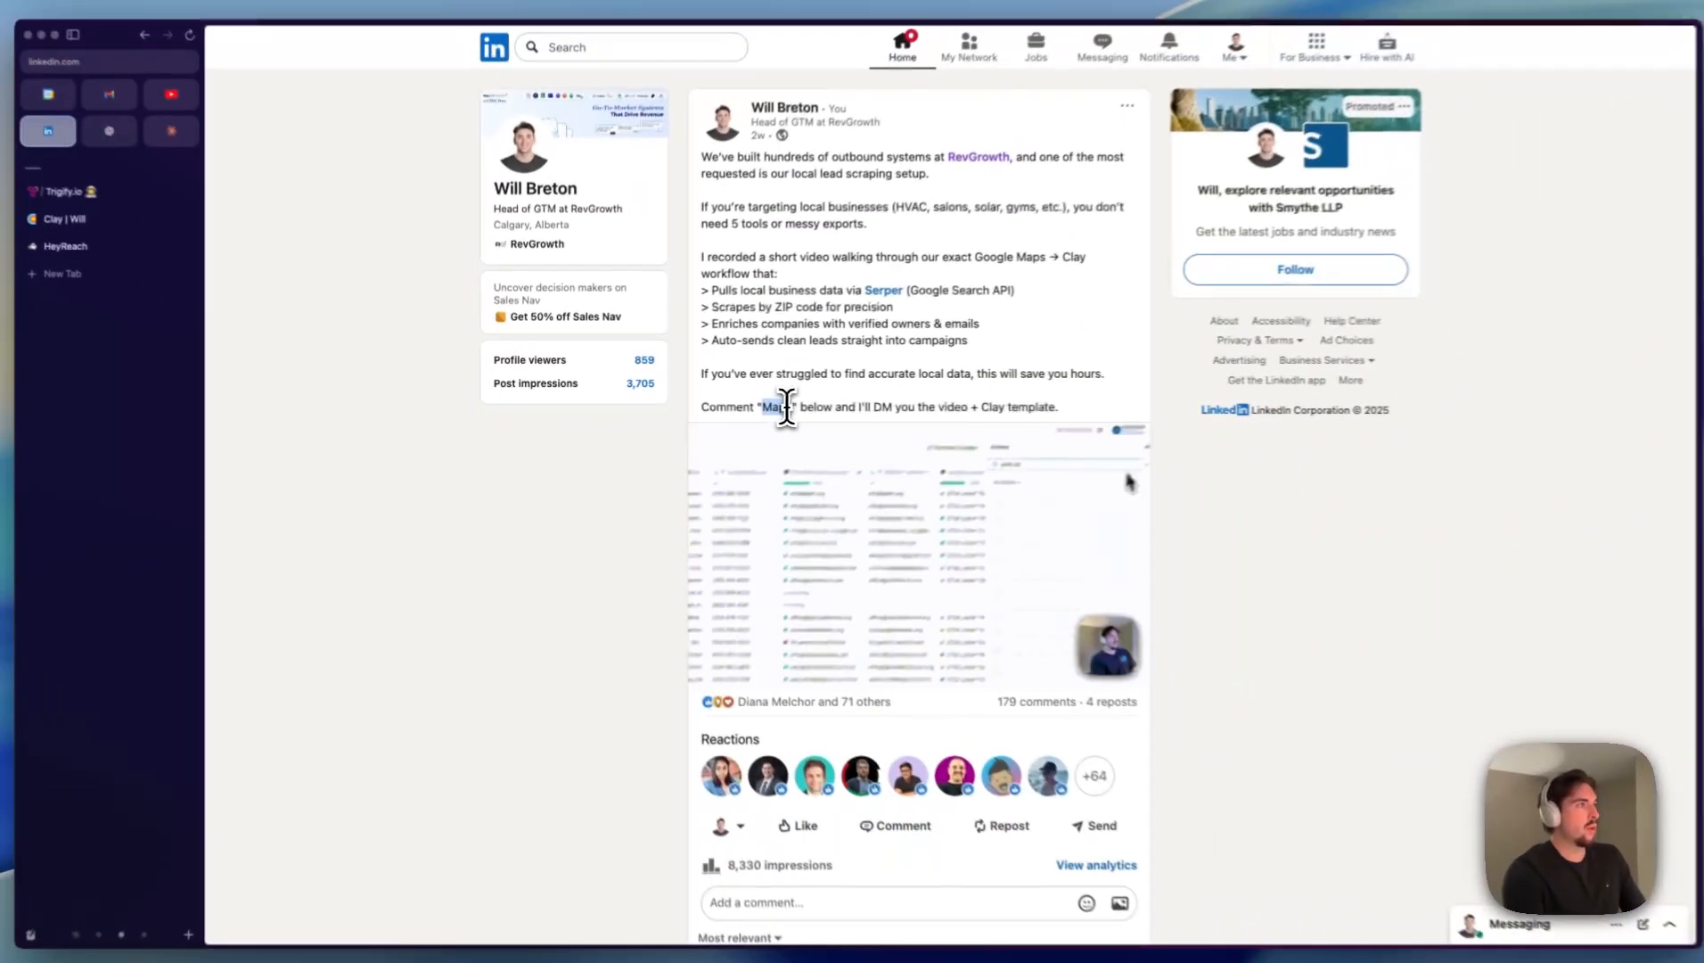
{"action": "scroll", "coordinate": [838, 432], "scroll_direction": "down", "scroll_amount": 15}
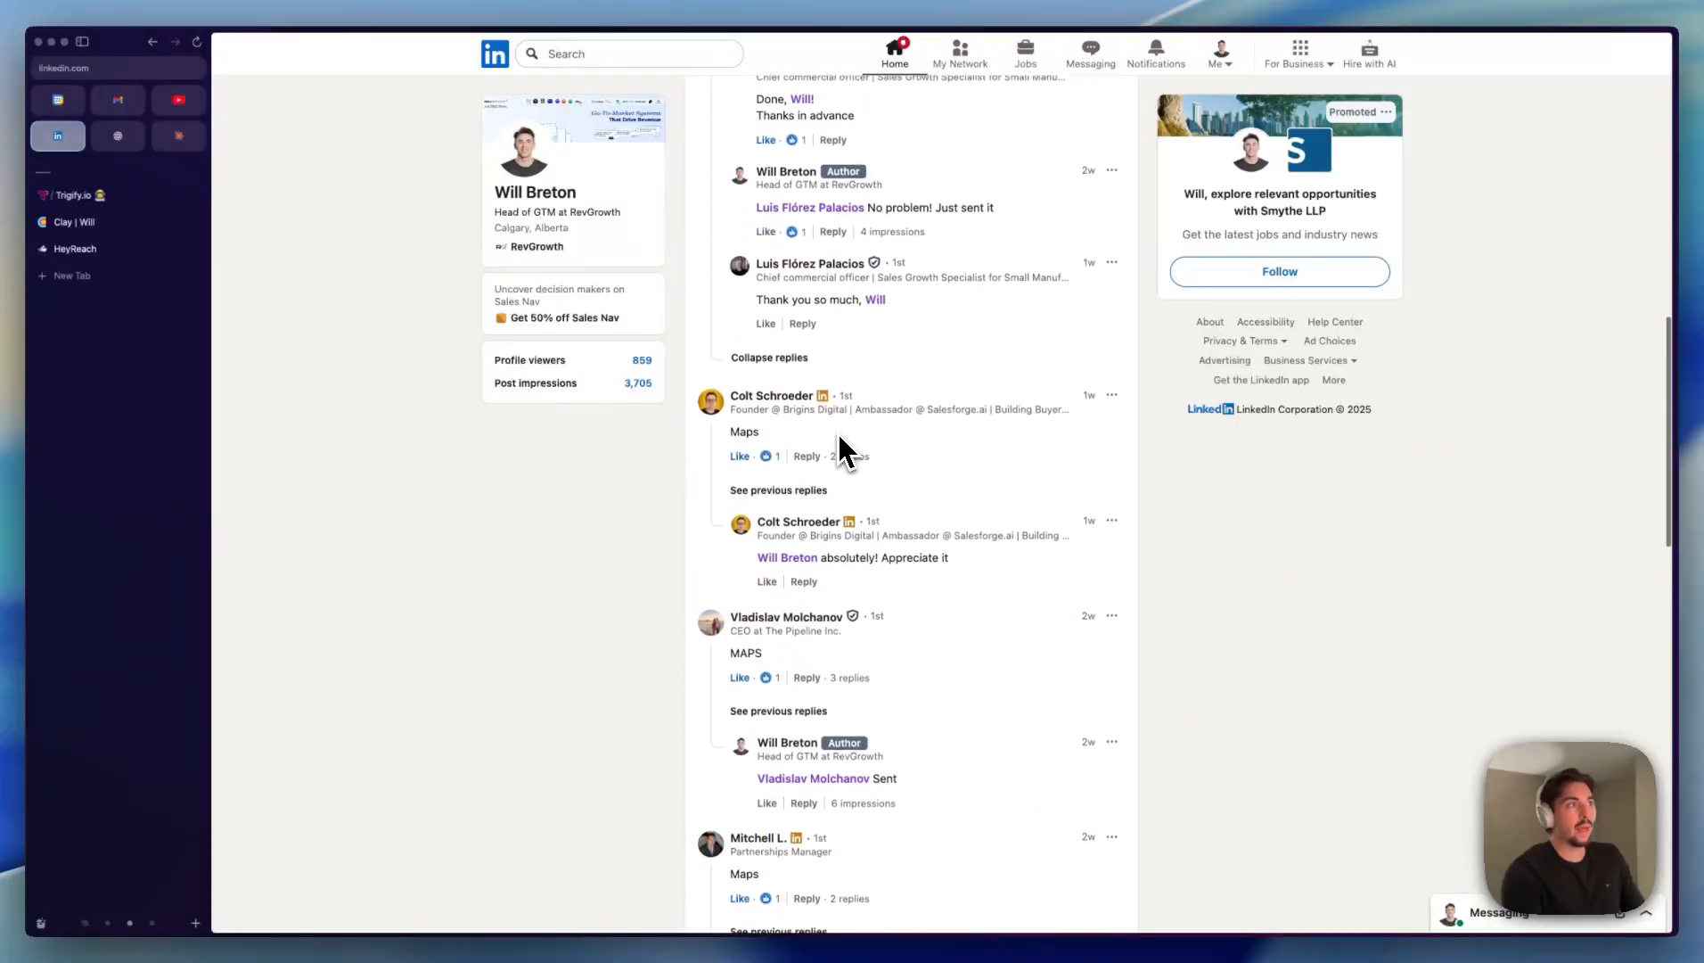
{"action": "scroll", "coordinate": [838, 435], "scroll_direction": "down", "scroll_amount": 5}
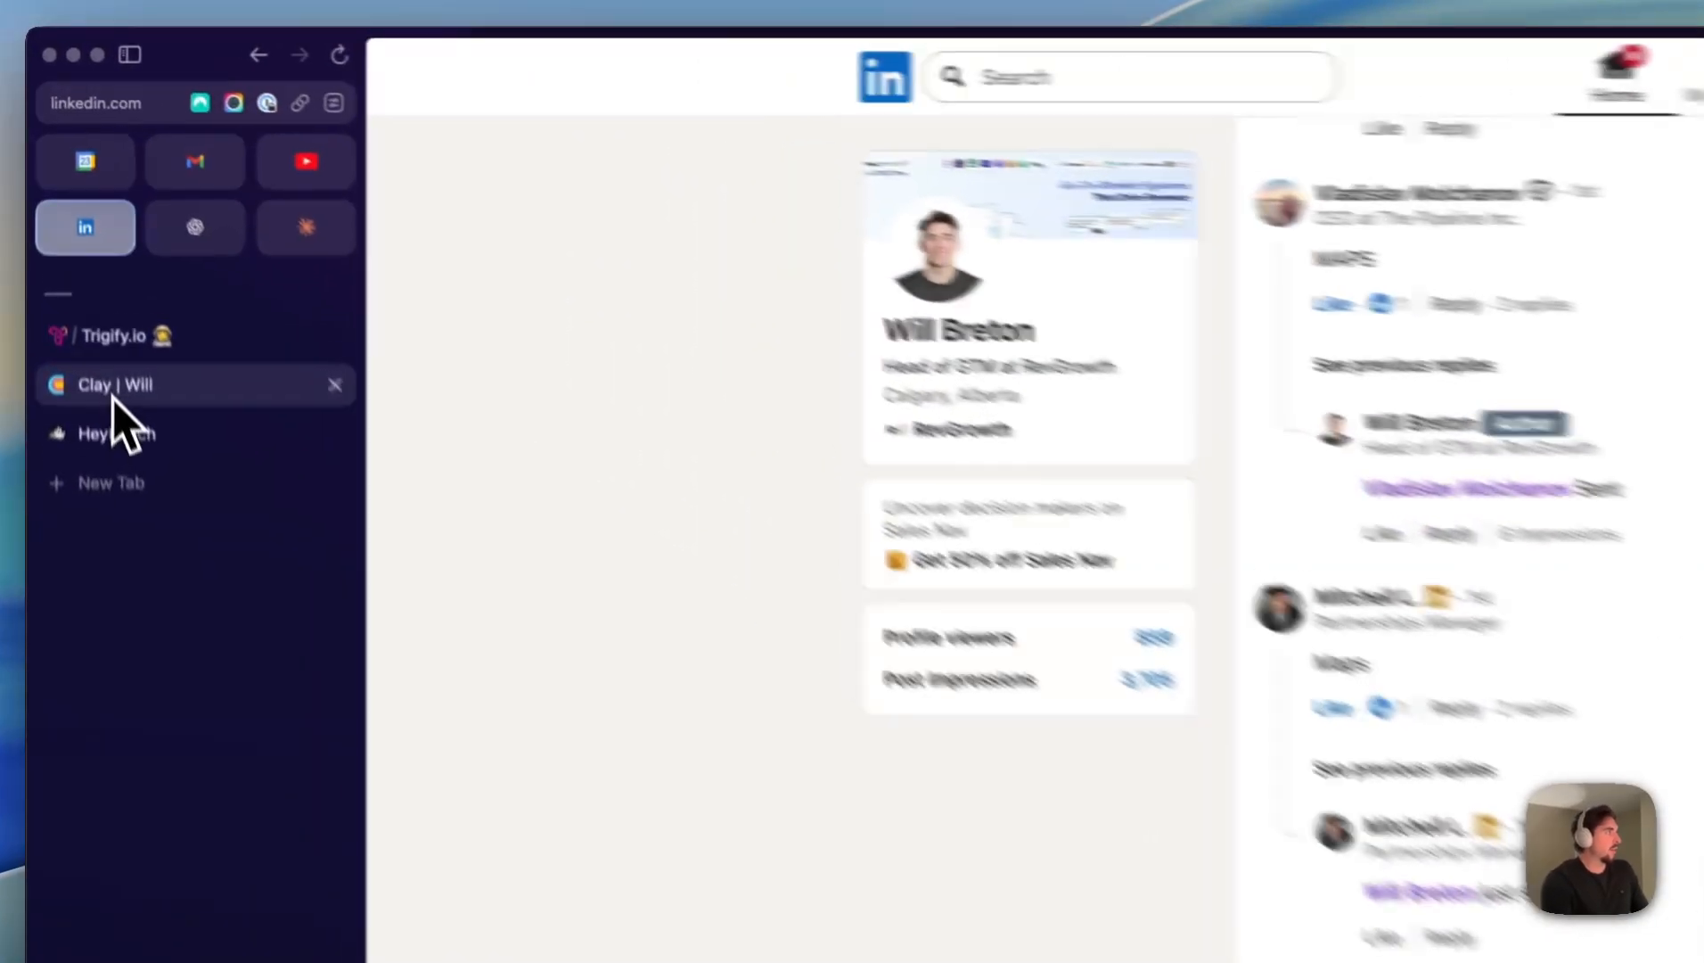
- Switch to Trigify and open the Profile Engagement Setup from the engagement leads to show the tracked social profile URLs
{"action": "left_click", "coordinate": [114, 392]}
{"action": "left_click", "coordinate": [89, 337]}
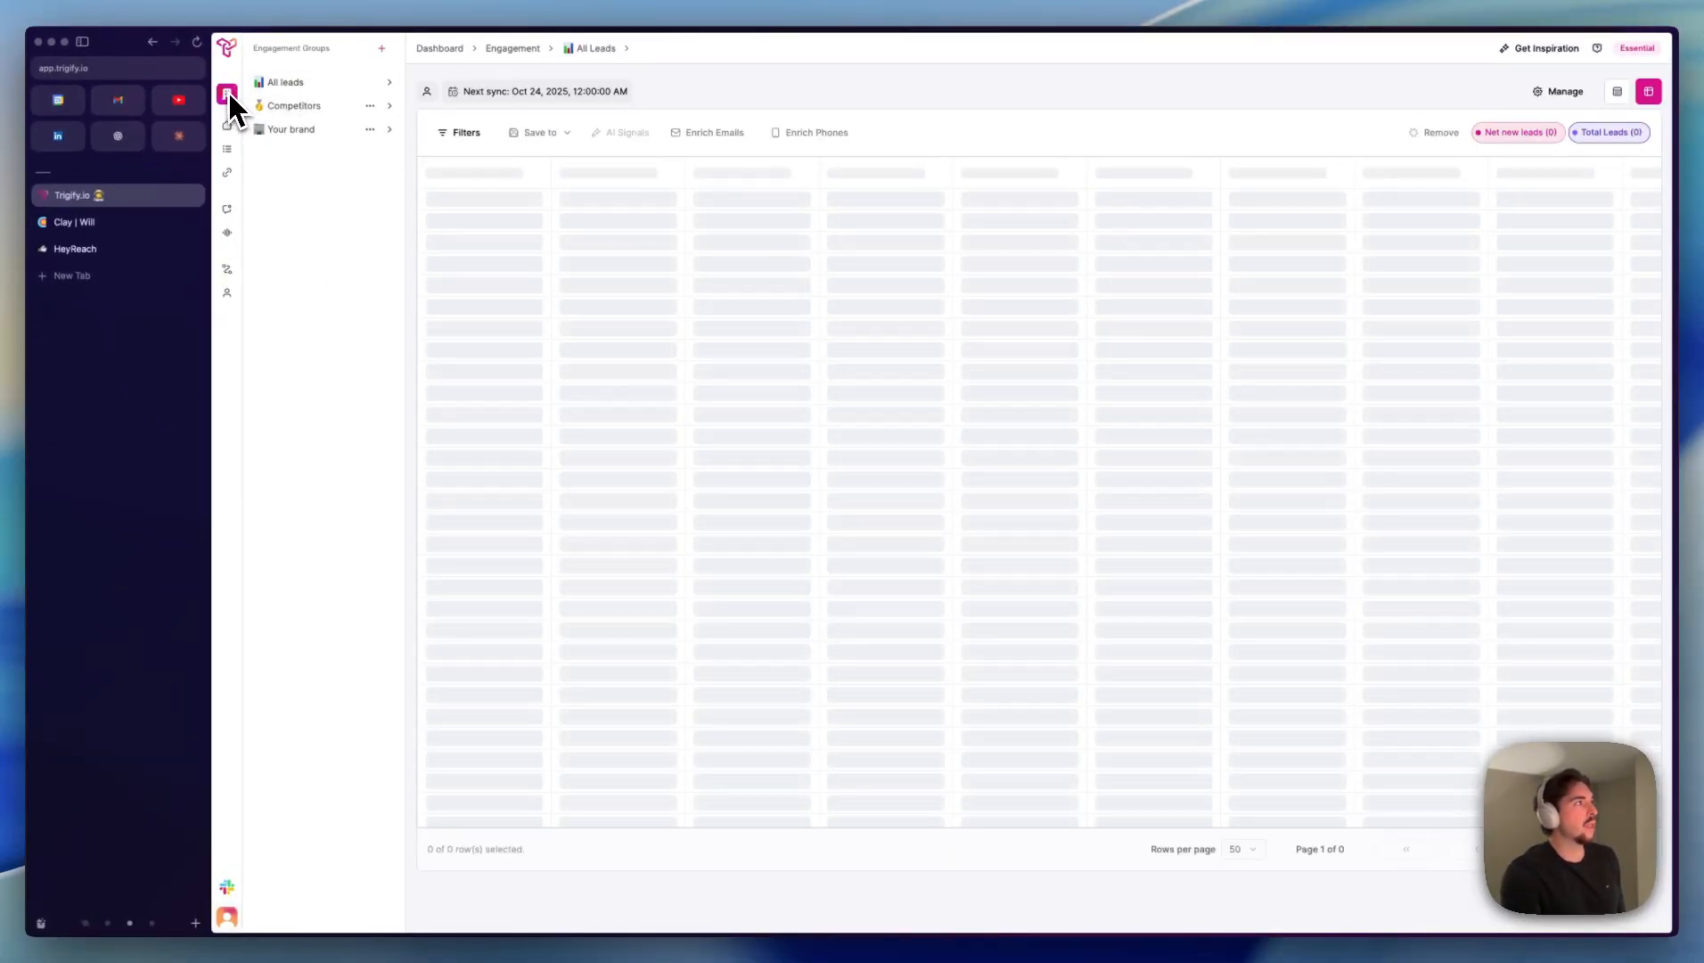
{"action": "mouse_move", "coordinate": [229, 93]}
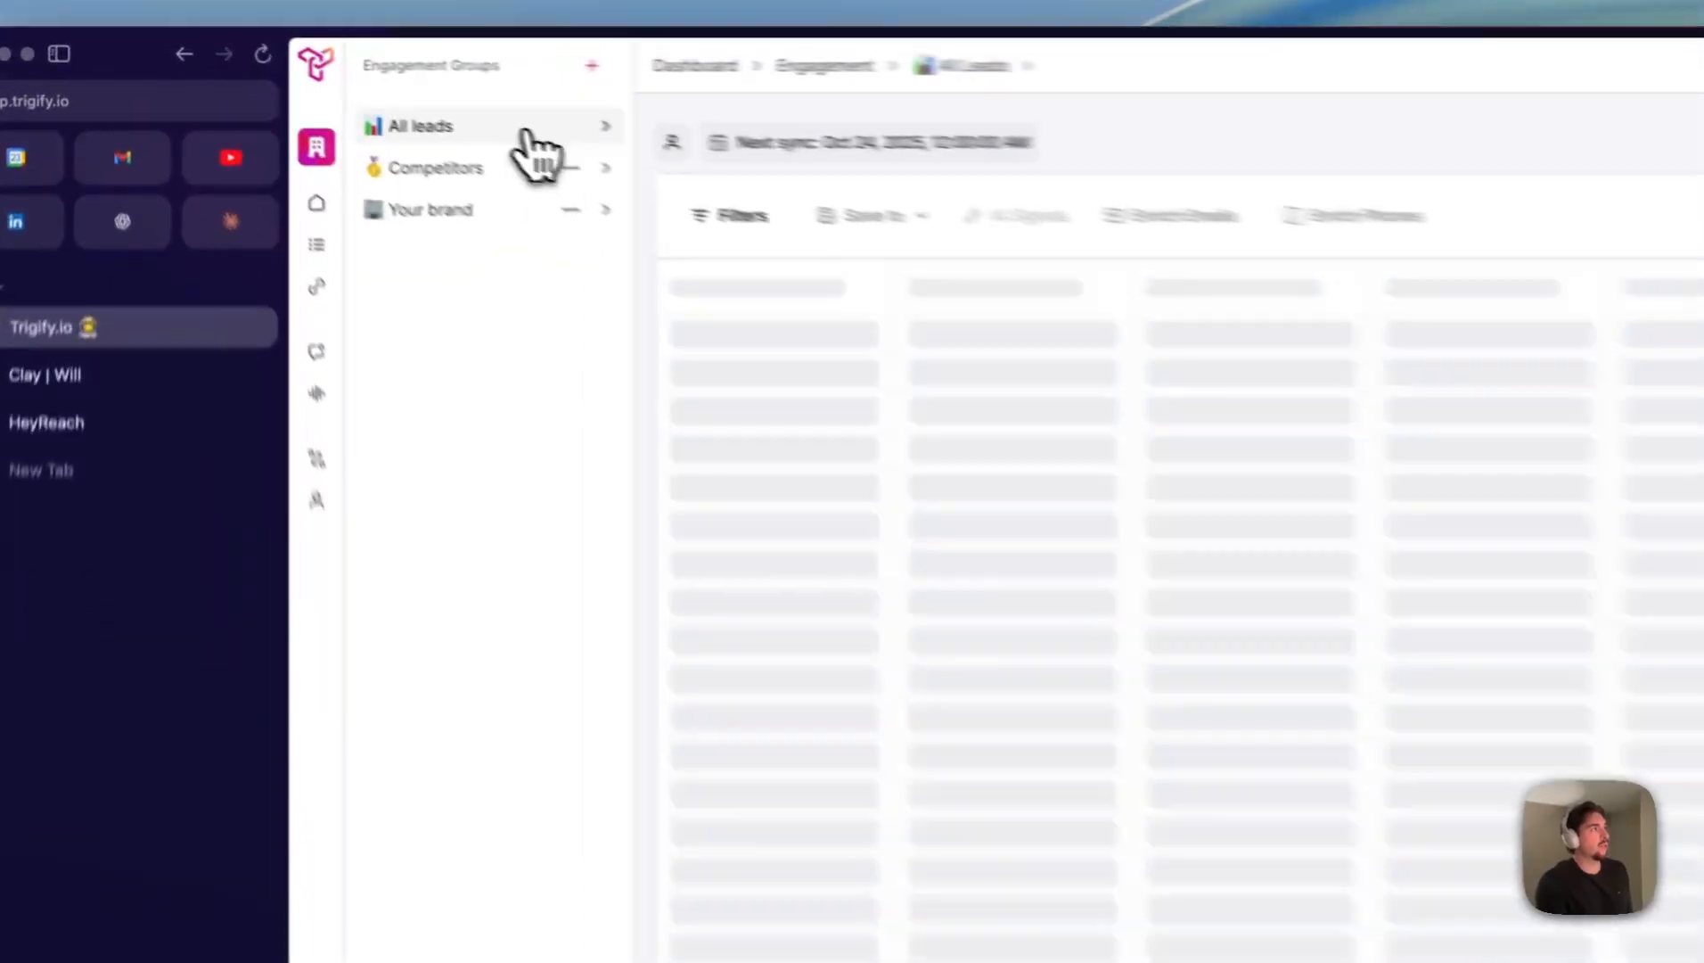
{"action": "left_click", "coordinate": [352, 82]}
{"action": "left_click", "coordinate": [499, 307]}
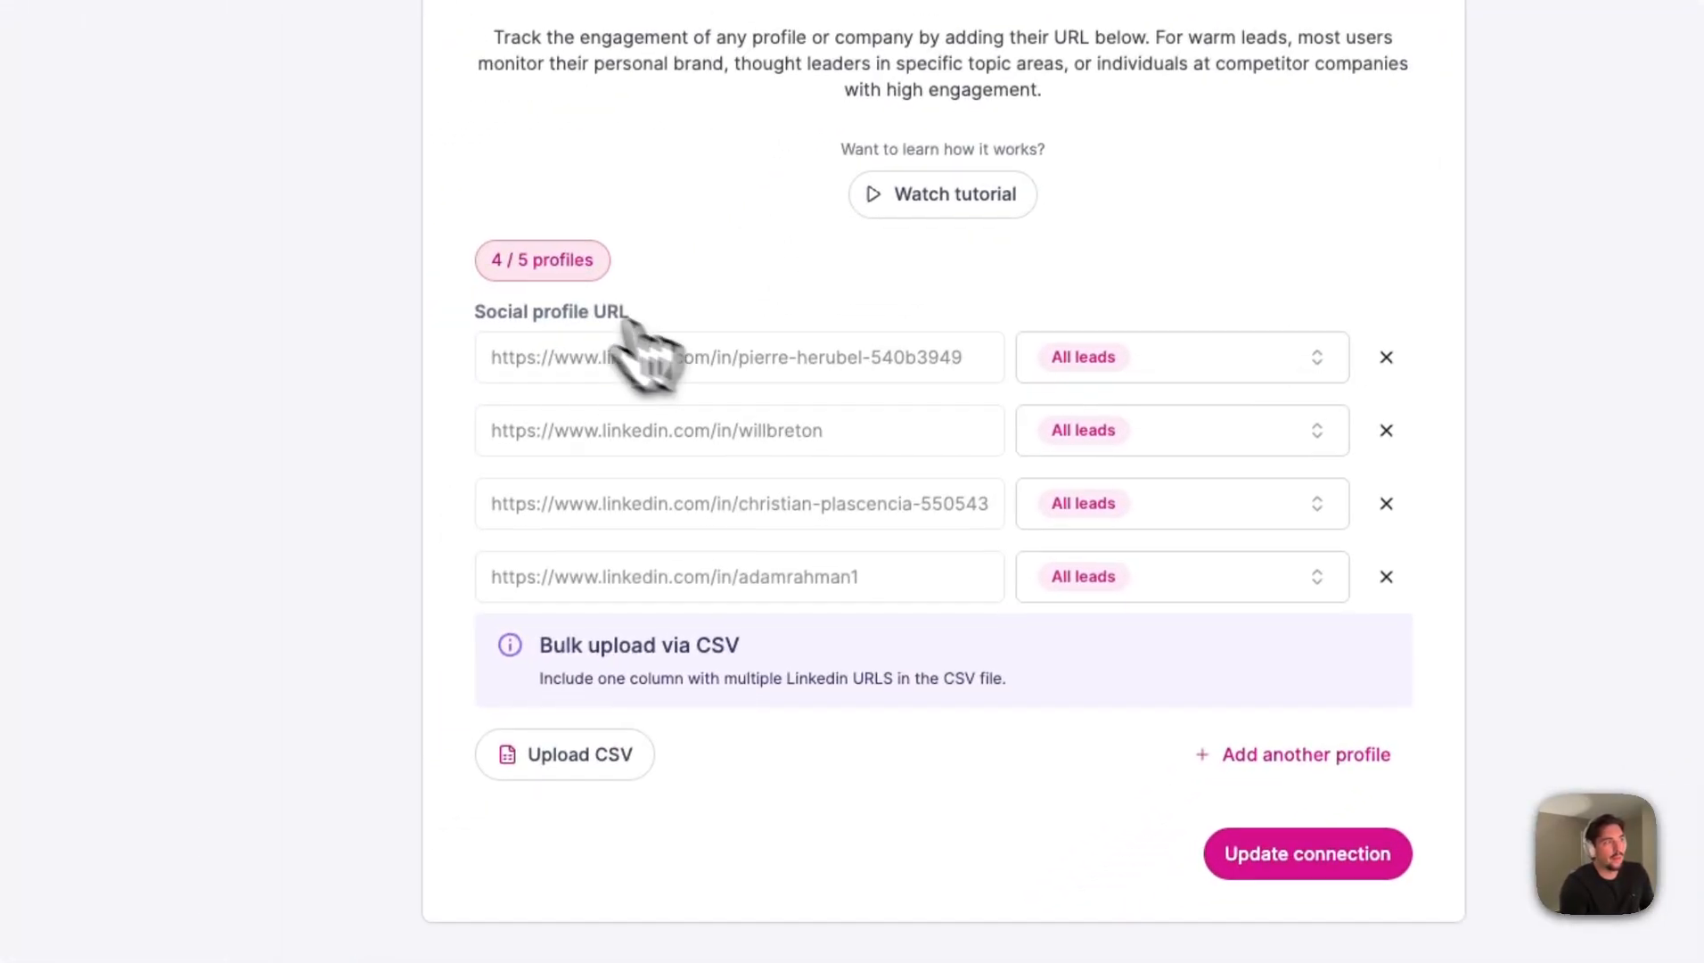
{"action": "left_click_drag", "start_coordinate": [484, 235], "coordinate": [637, 342]}
{"action": "left_click", "coordinate": [557, 245]}
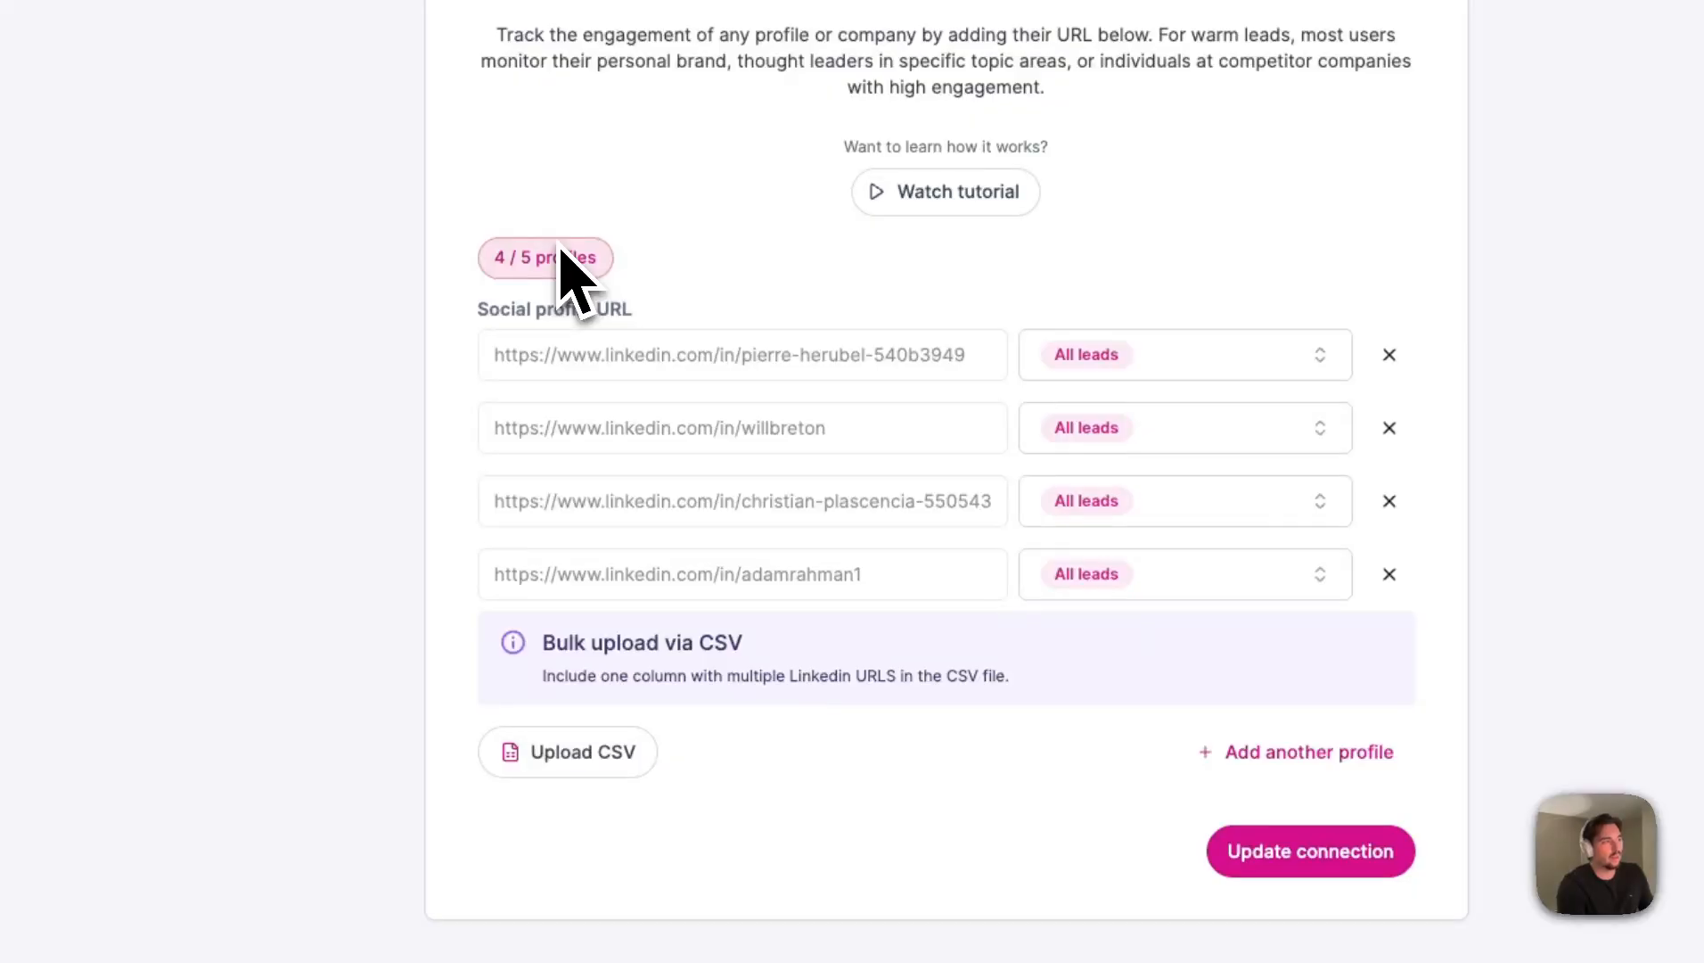
{"action": "left_click", "coordinate": [1214, 751]}
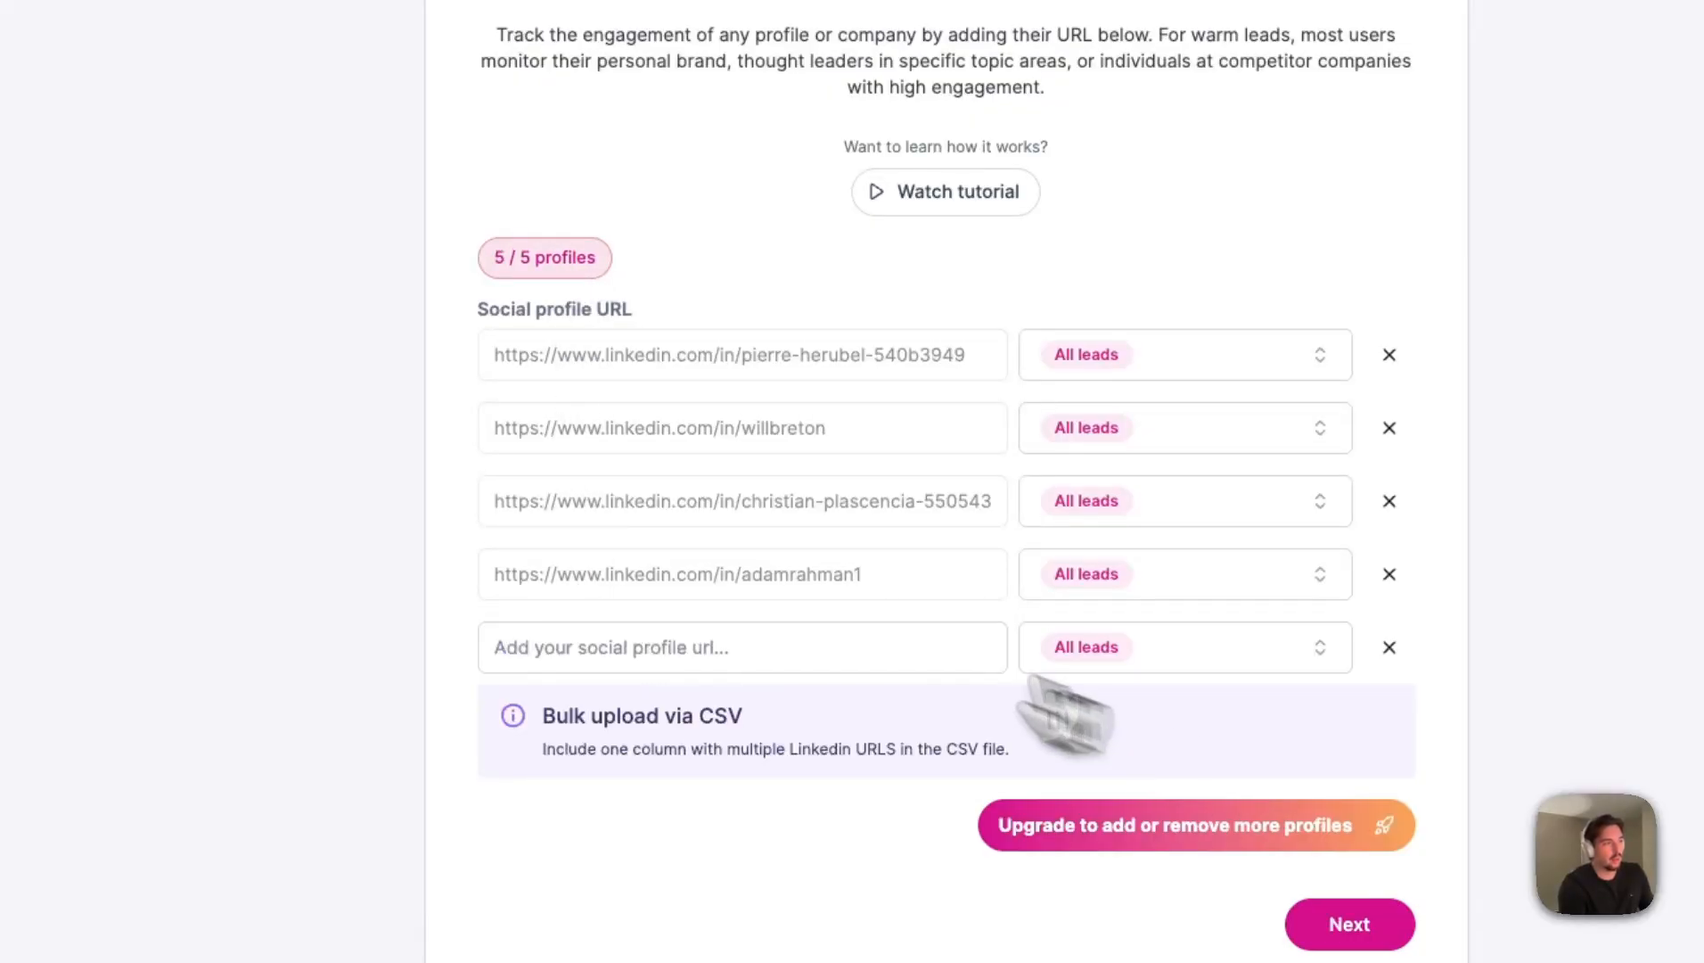
{"action": "left_click", "coordinate": [571, 639]}
{"action": "left_click", "coordinate": [851, 439]}
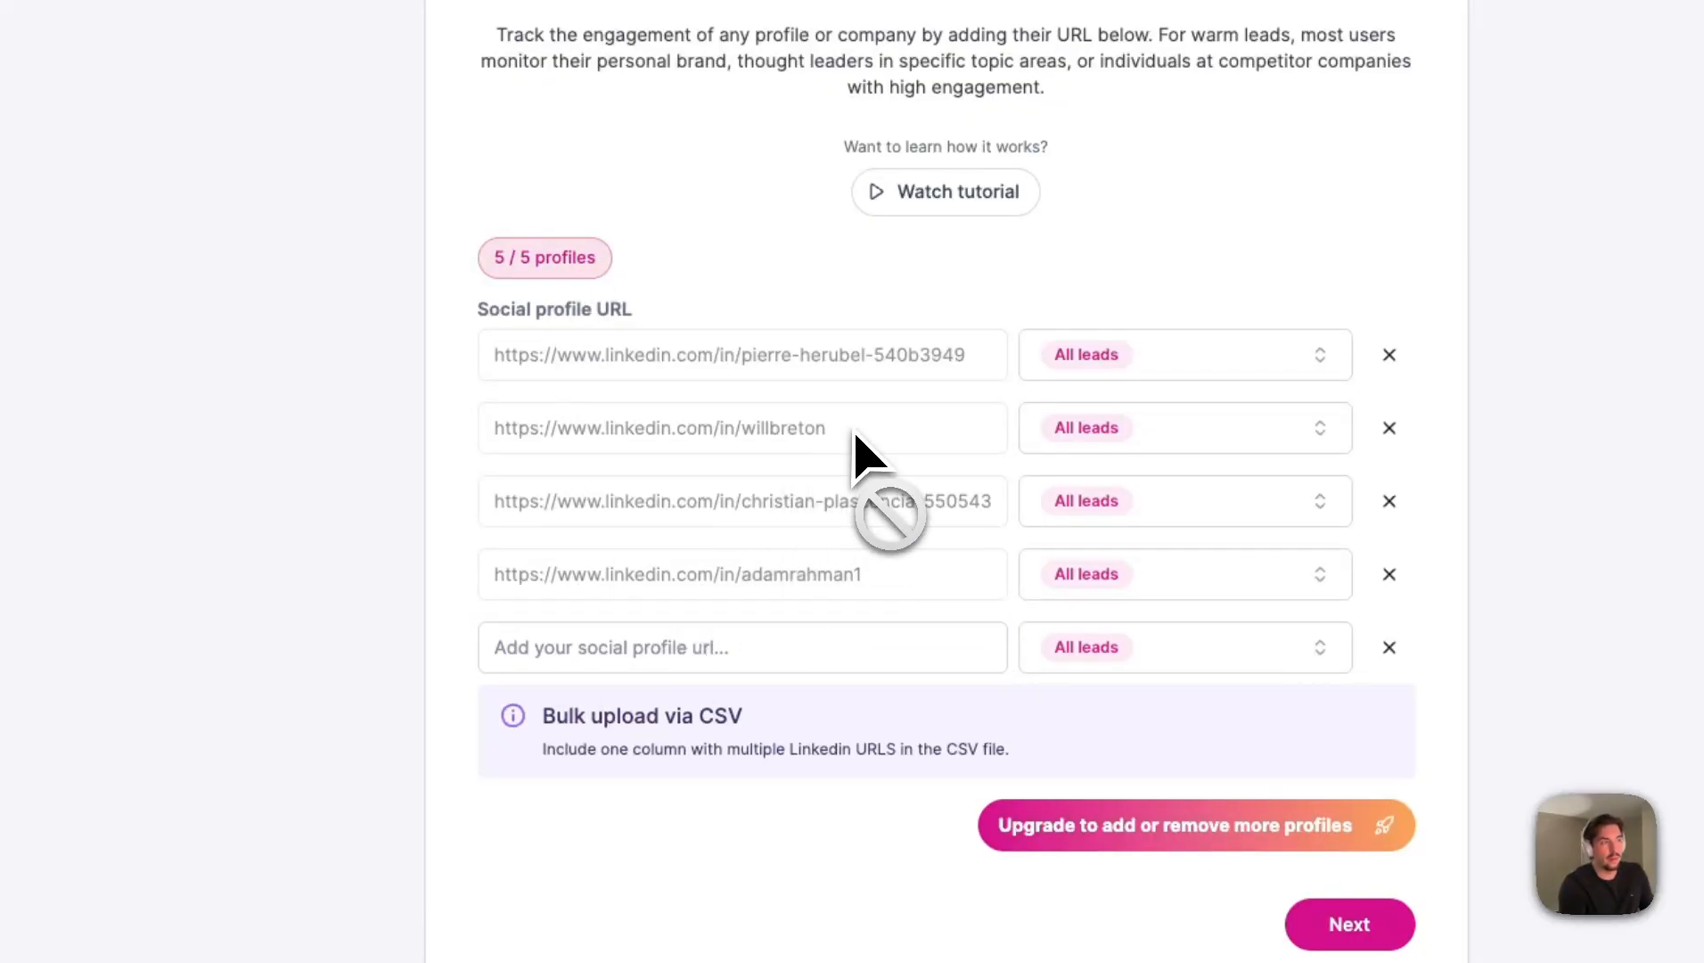
{"action": "left_click_drag", "start_coordinate": [854, 437], "coordinate": [385, 463]}
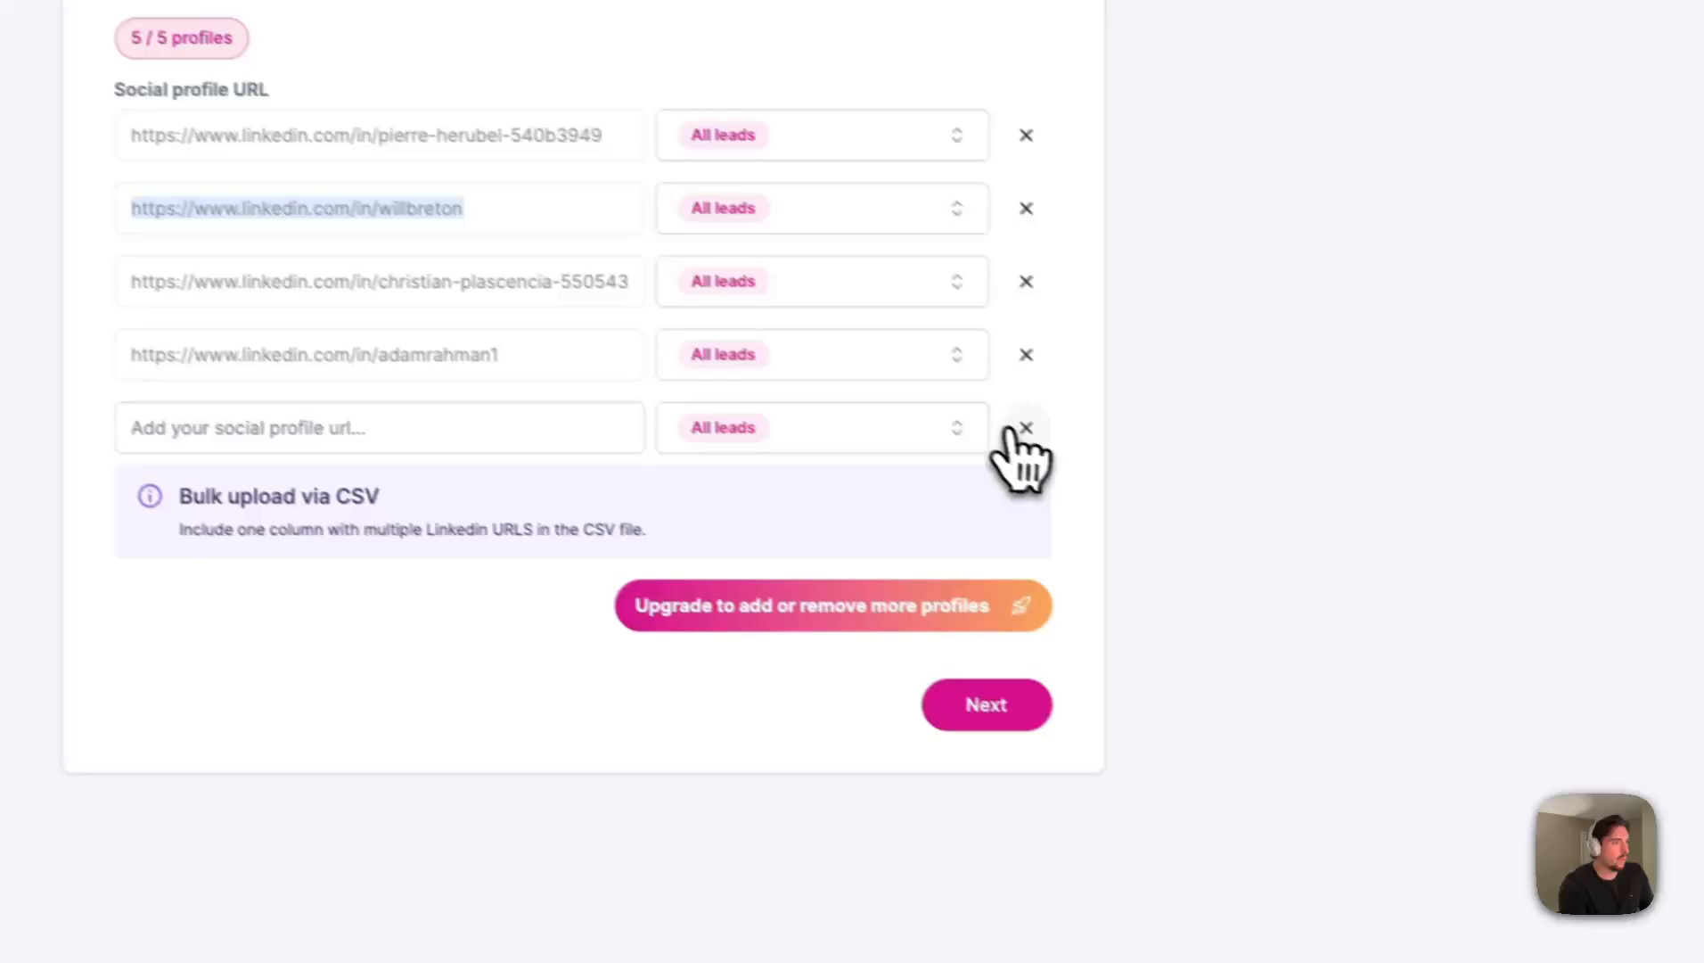
{"action": "left_click", "coordinate": [1384, 649]}
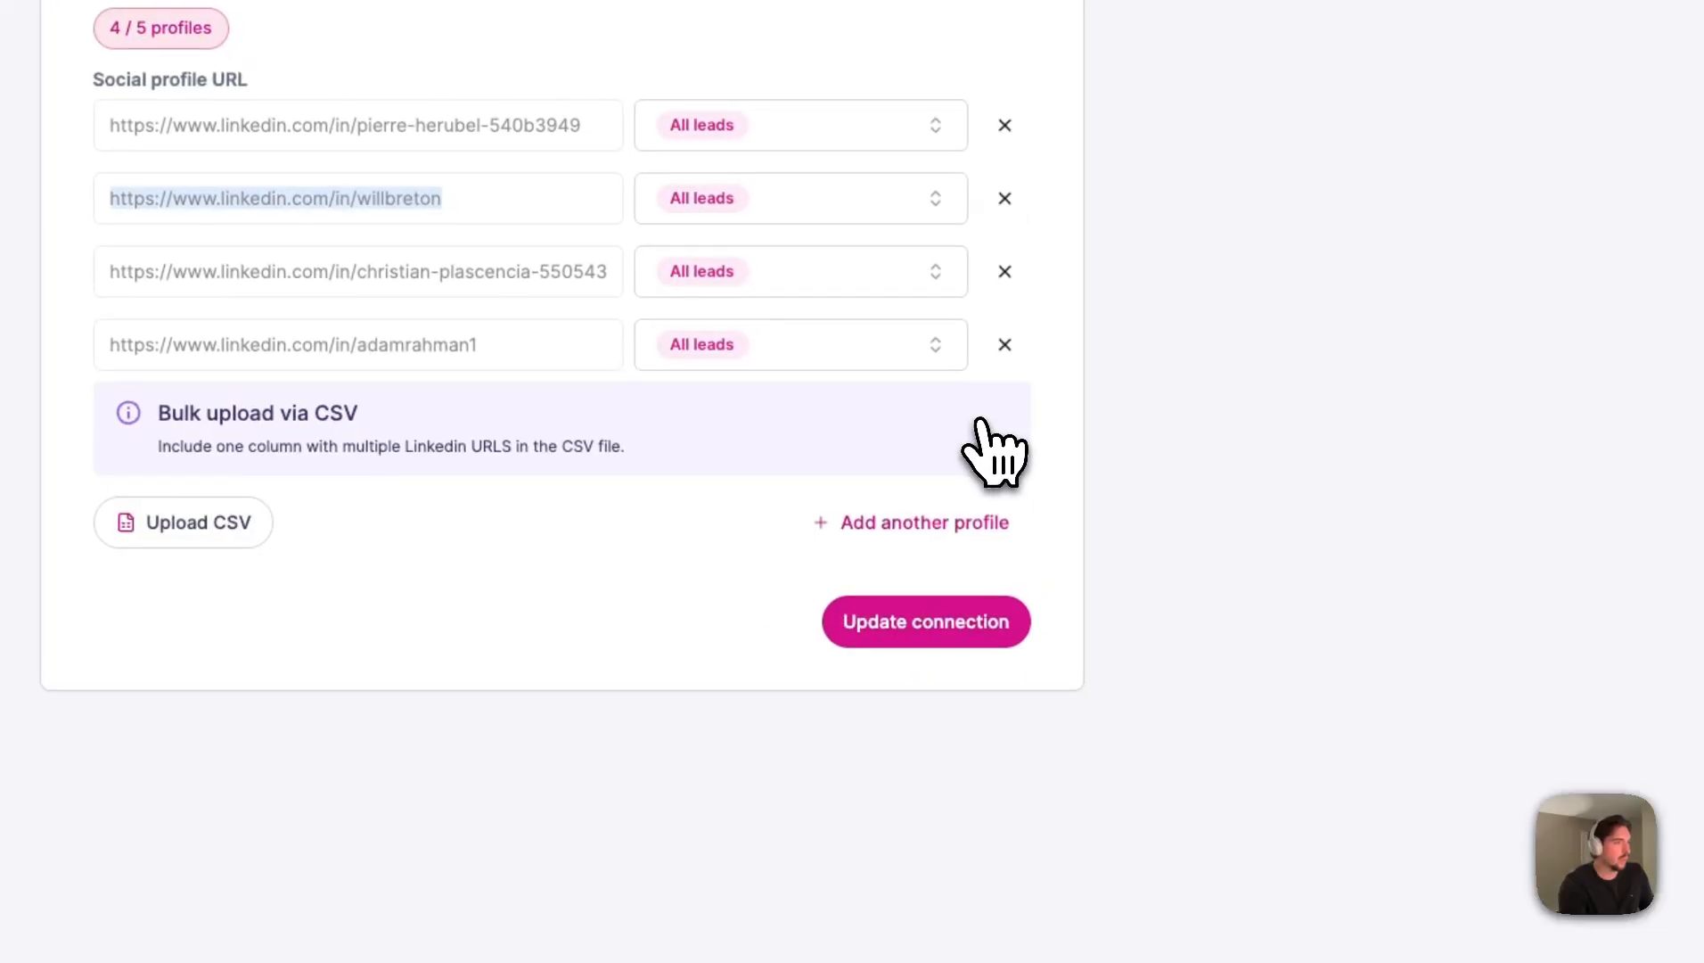
- Update the profile connection, advance the setup to the Connect stage and expand the Clay table endpoint of the last listed profile
{"action": "left_click", "coordinate": [928, 645]}
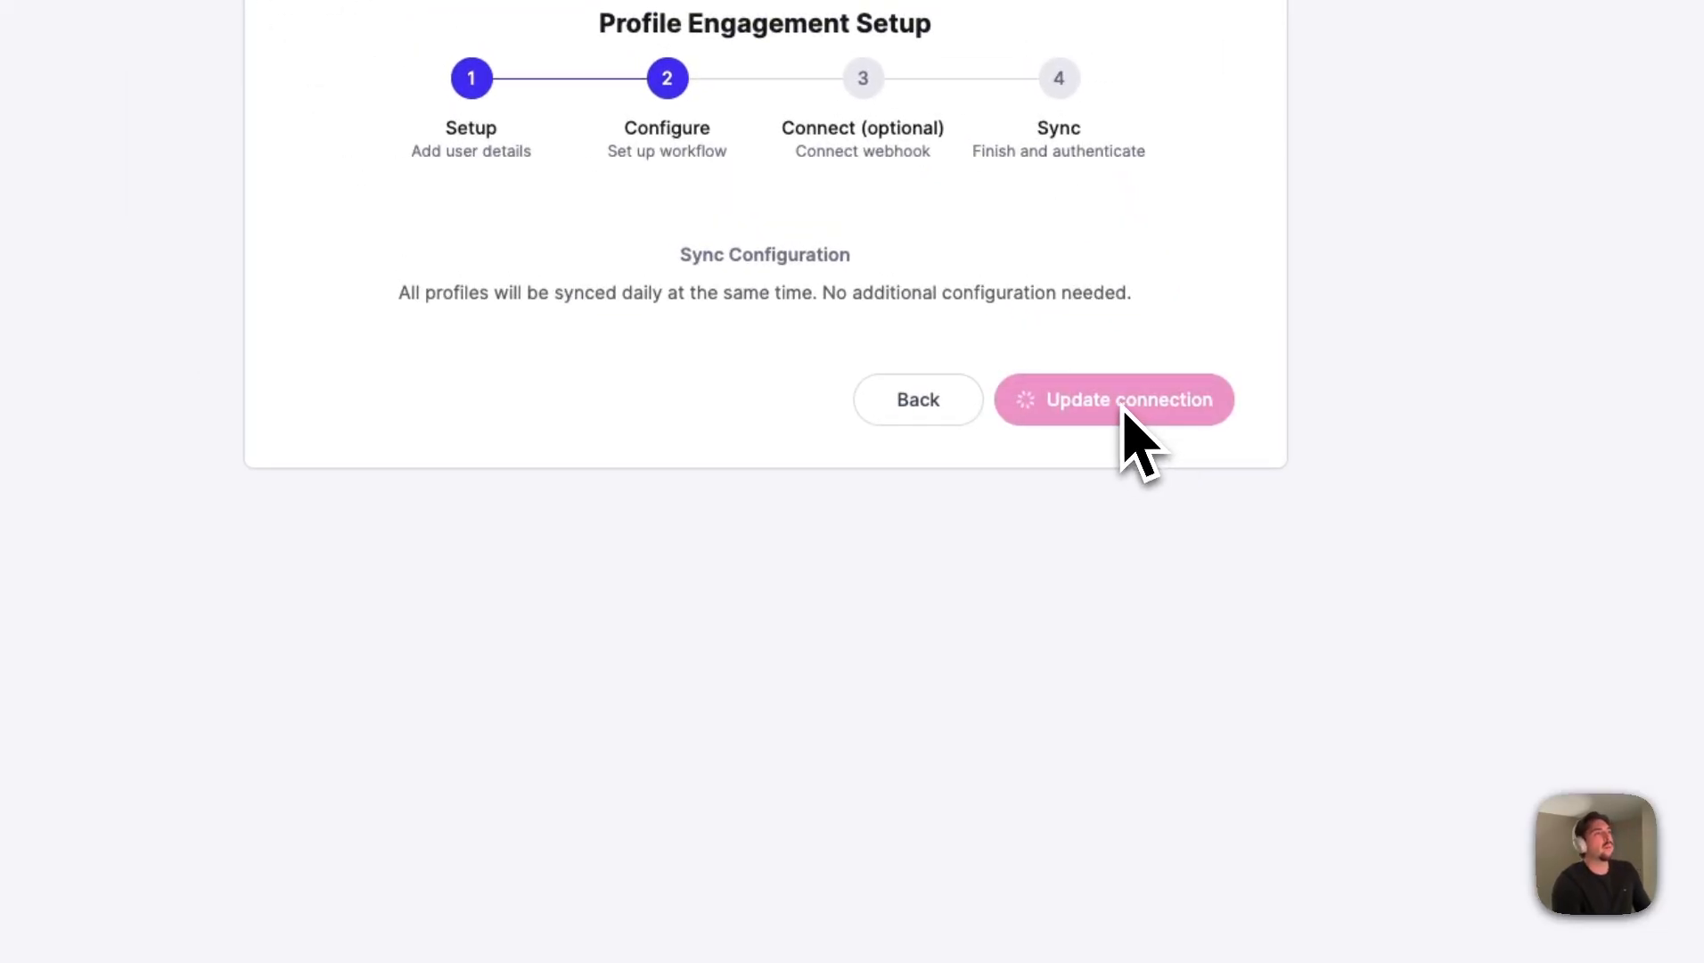
{"action": "left_click", "coordinate": [941, 399]}
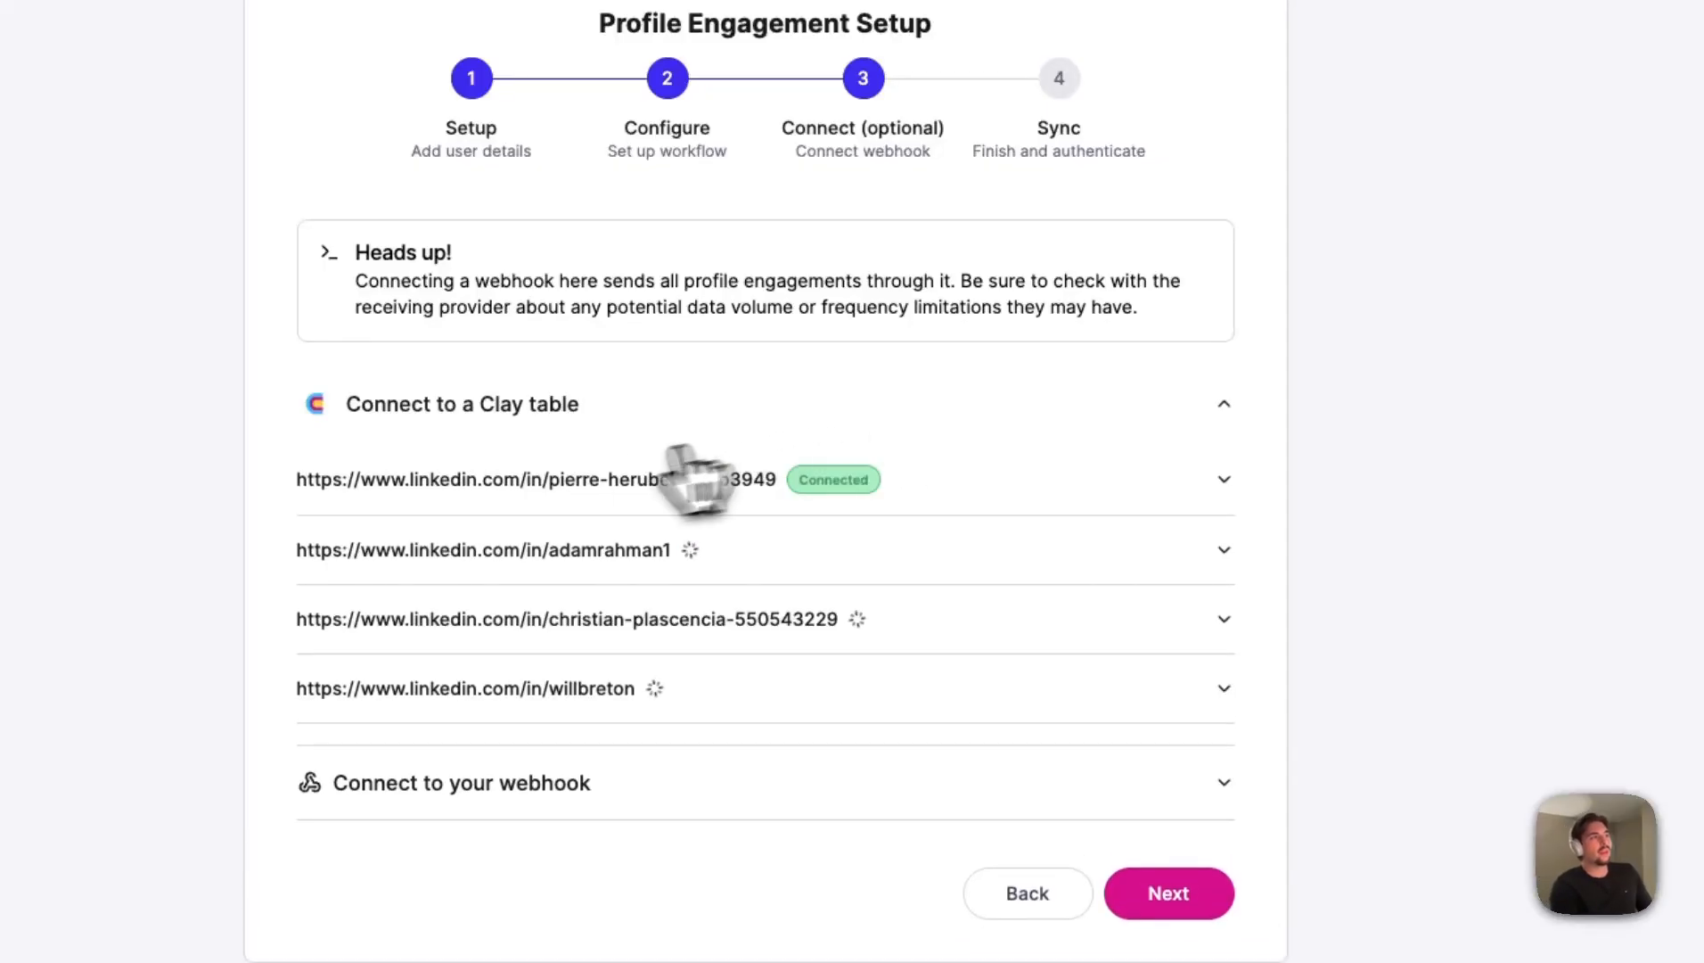
{"action": "left_click", "coordinate": [863, 700]}
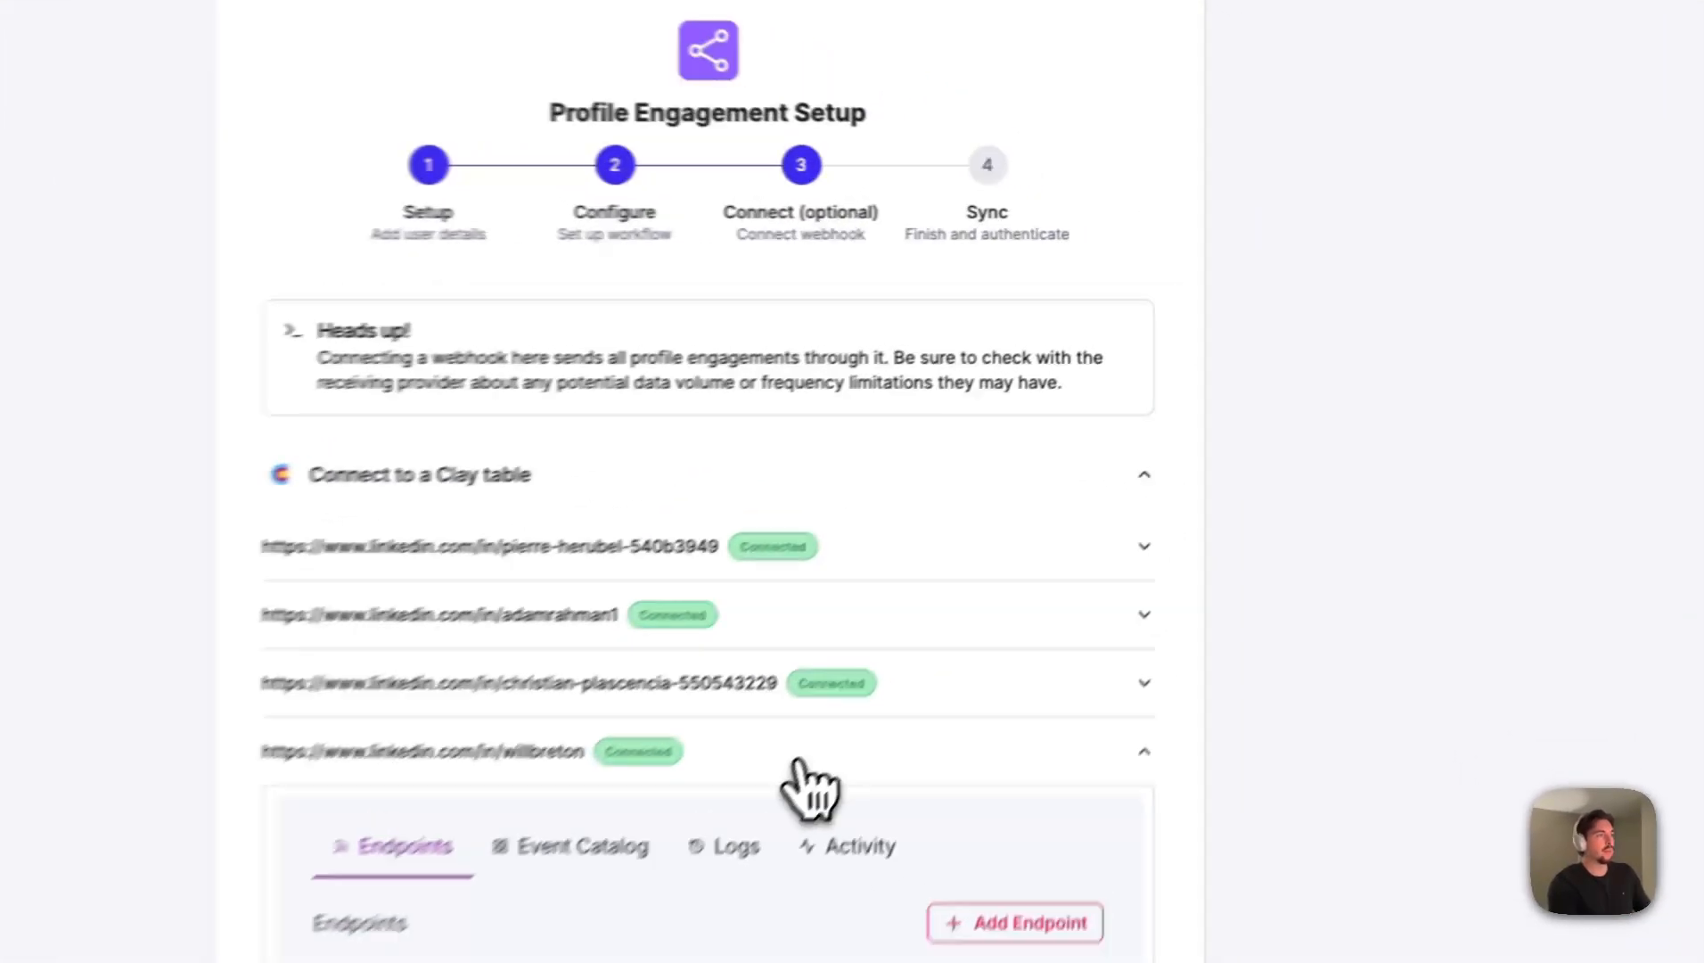
{"action": "left_click", "coordinate": [796, 763]}
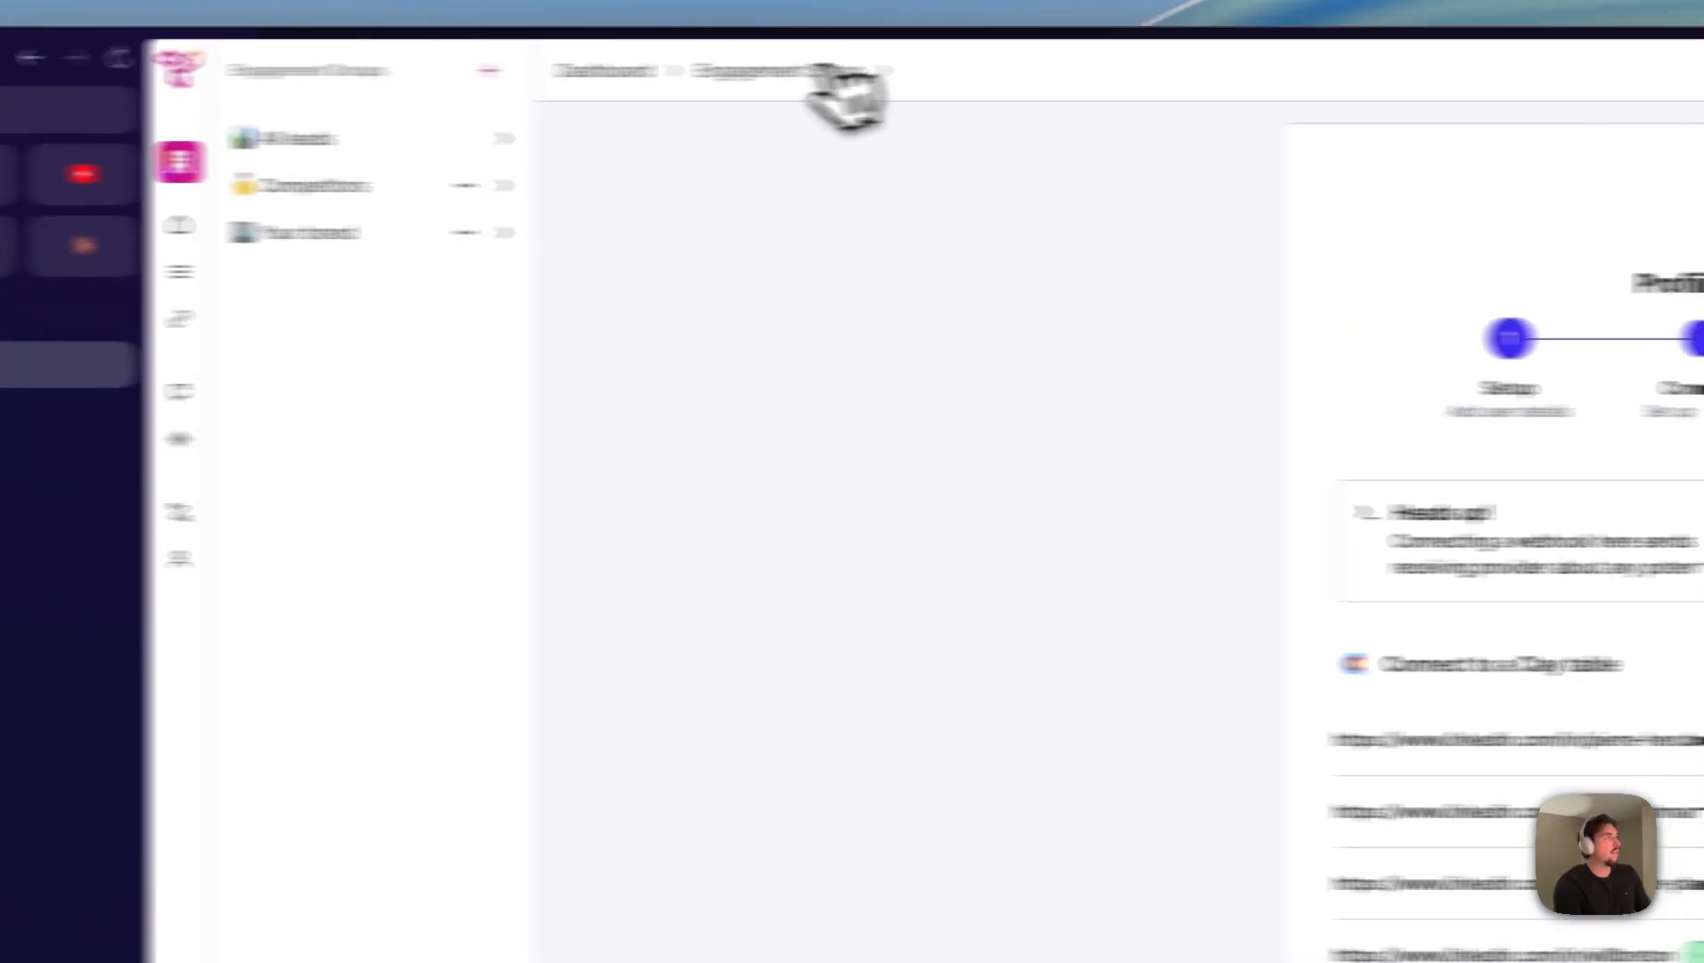
- Leave the engagement setup for the Trigify dashboard and switch to the Trigify Engagement Workbook in Clay
{"action": "left_click", "coordinate": [911, 71]}
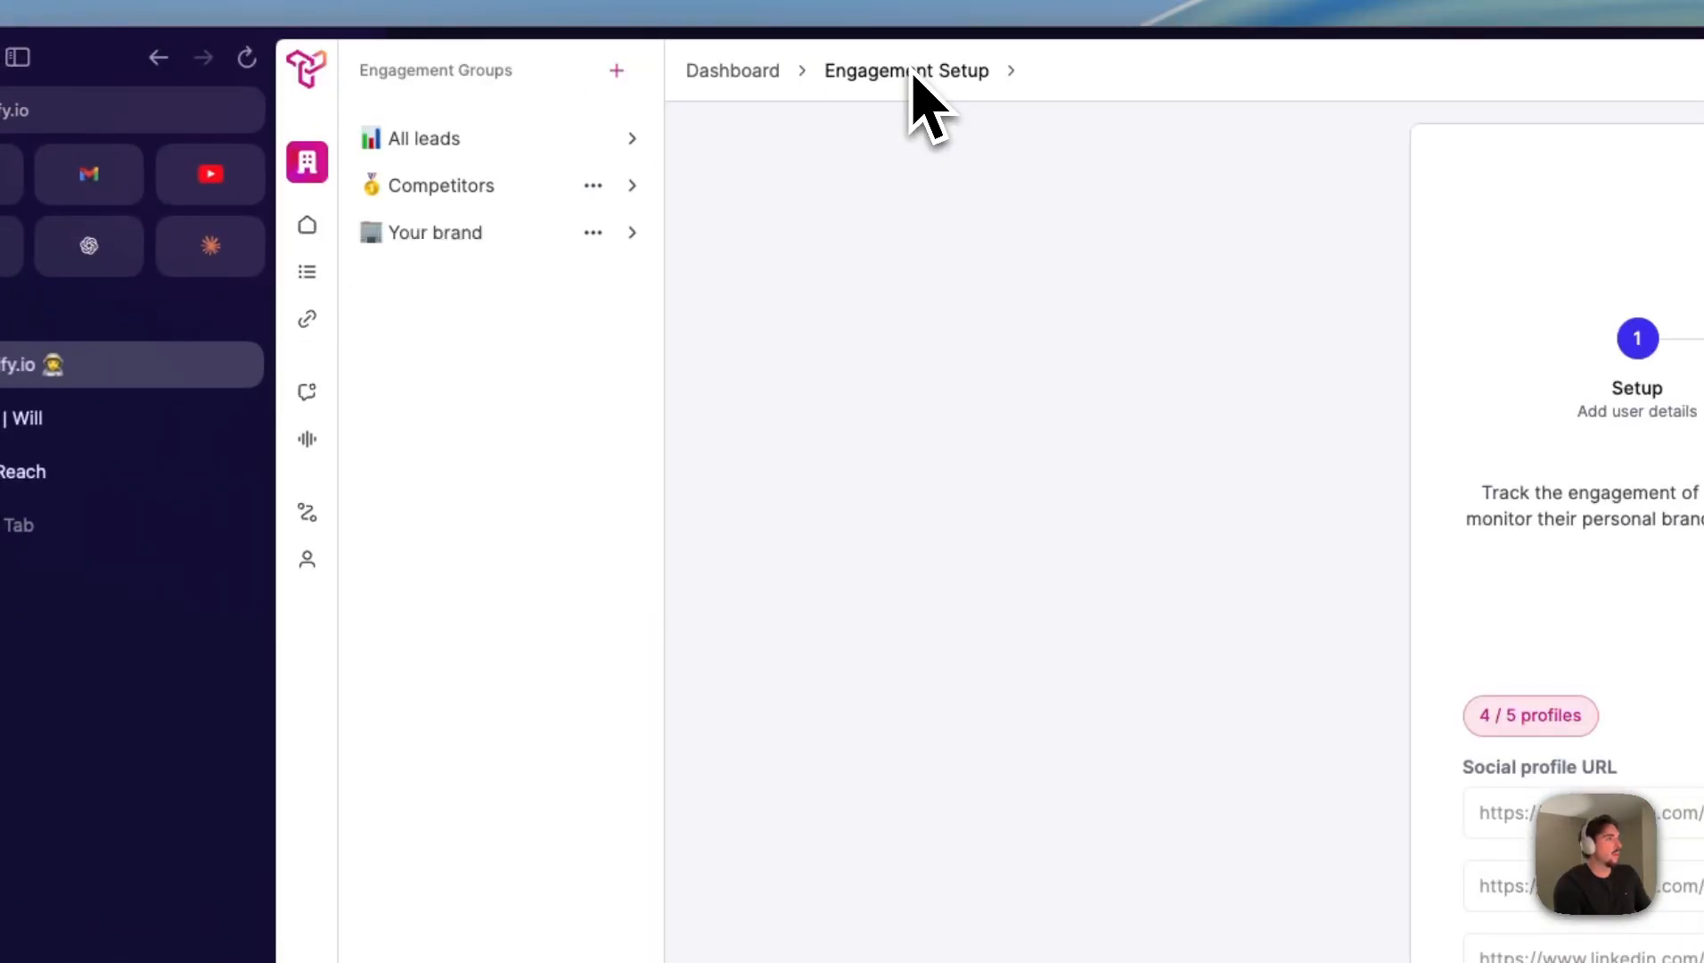
{"action": "left_click", "coordinate": [713, 72]}
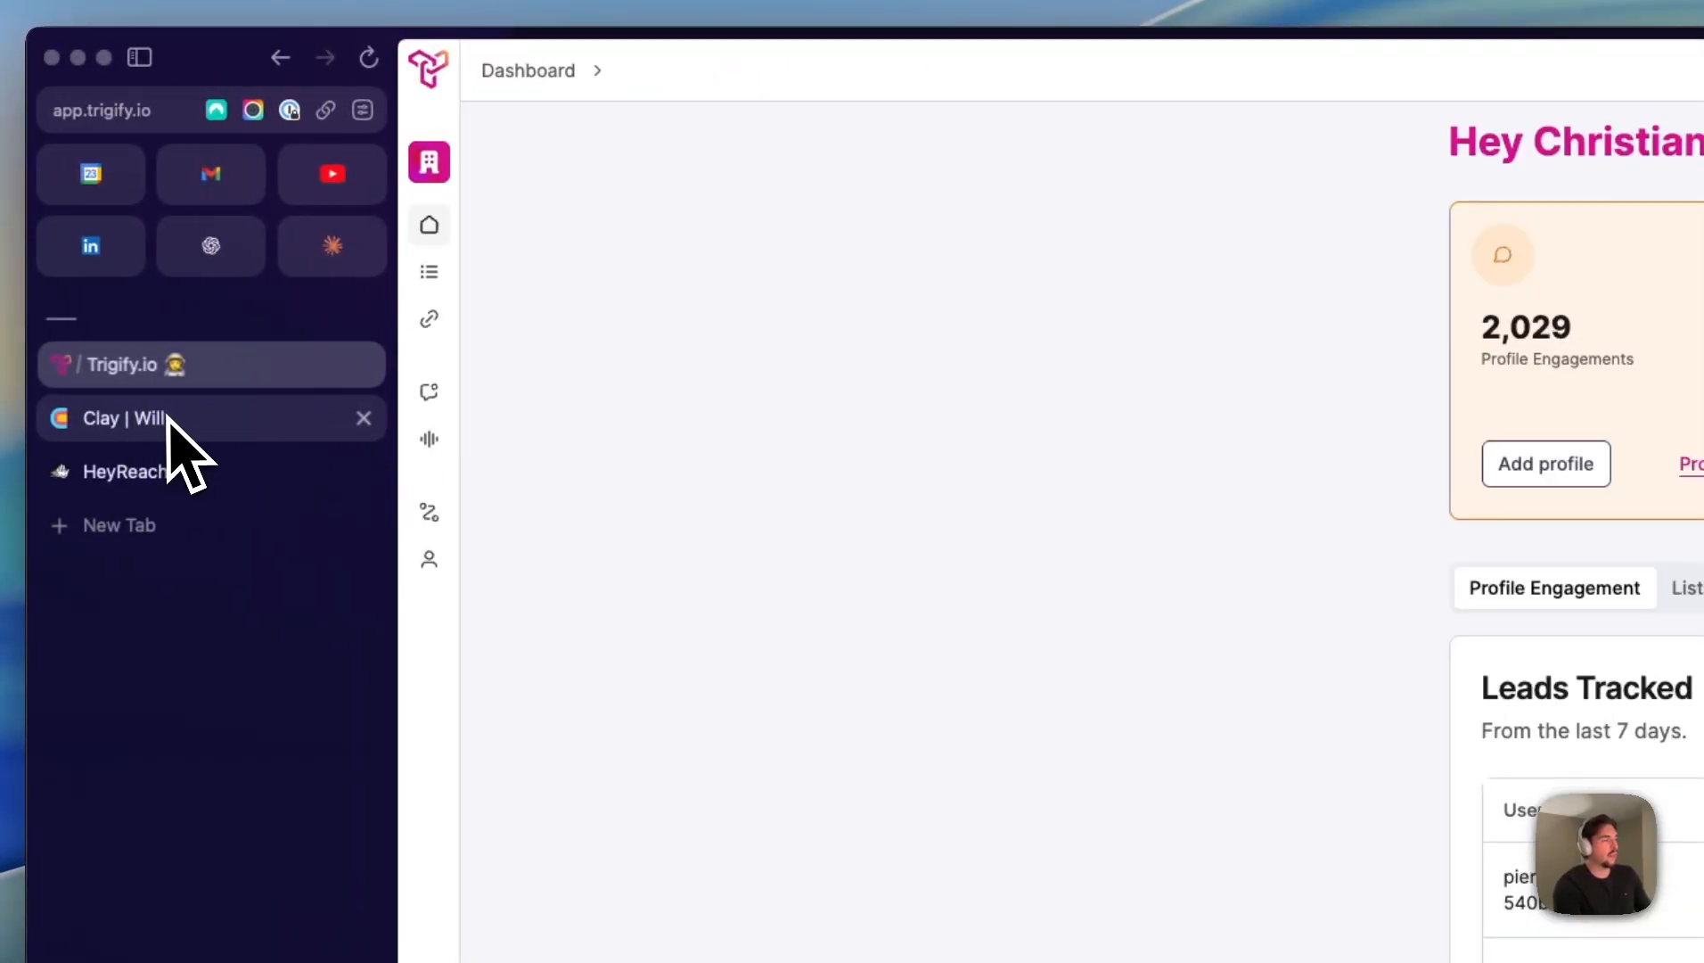
{"action": "left_click", "coordinate": [171, 429]}
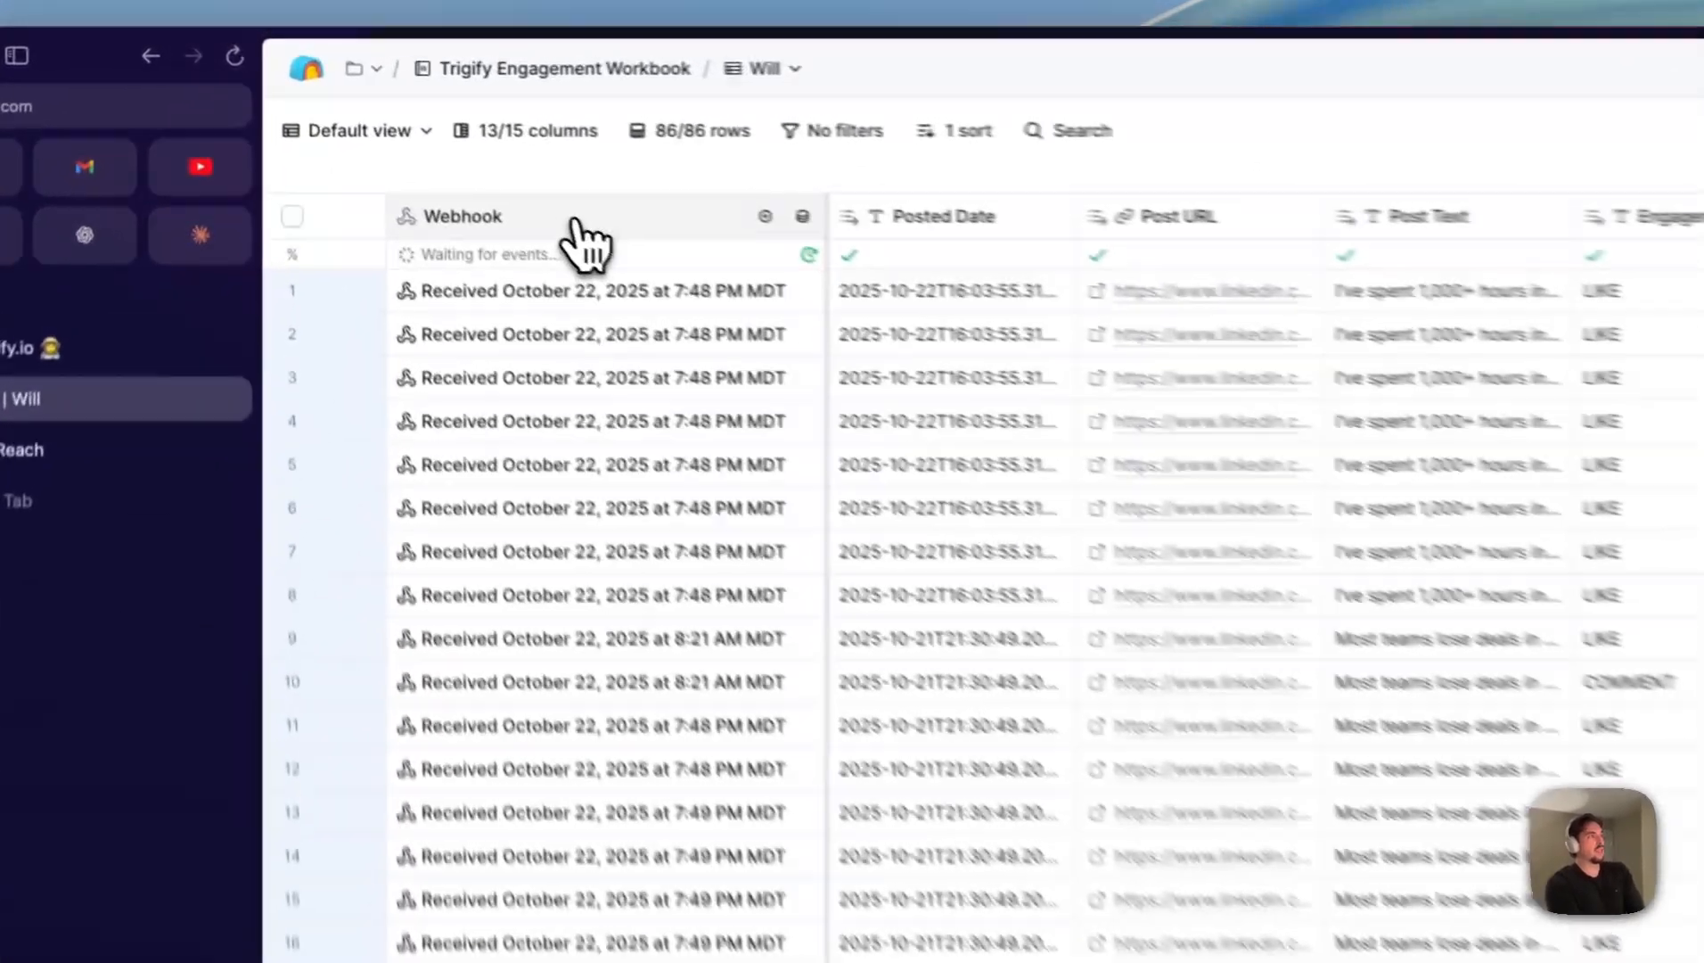
- Open the settings of the table's Webhook source, highlight its webhook URL and close the settings
{"action": "left_click", "coordinate": [367, 127]}
{"action": "left_click", "coordinate": [352, 189]}
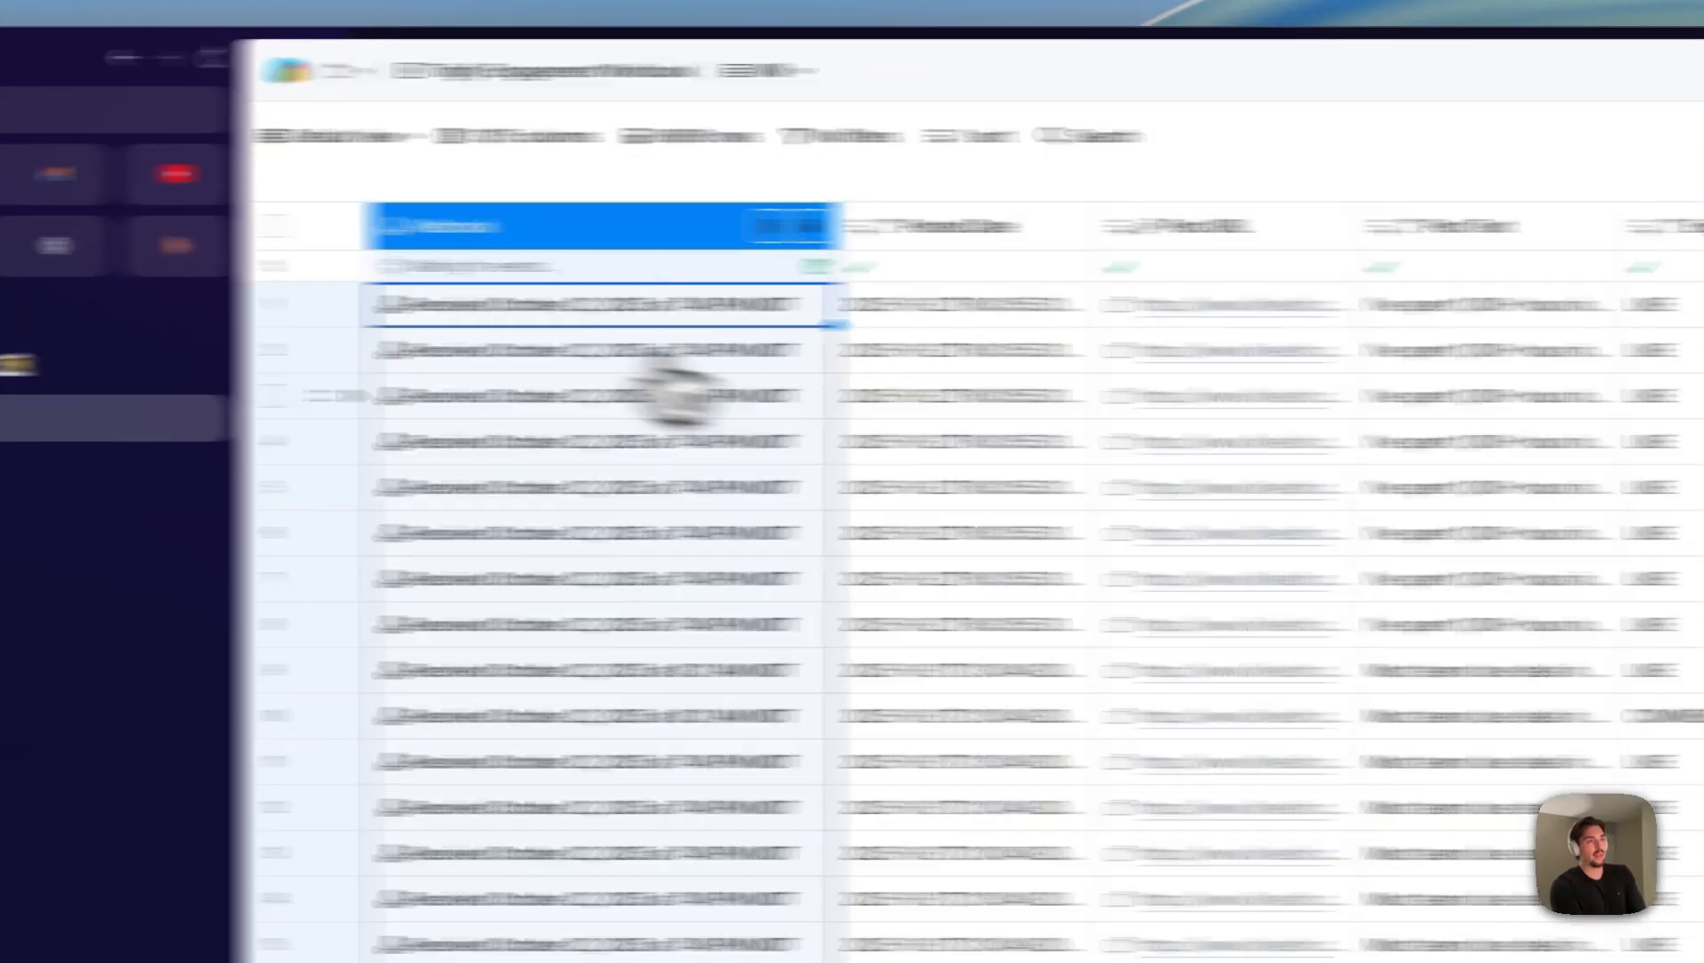
{"action": "left_click_drag", "start_coordinate": [1312, 483], "coordinate": [1084, 464]}
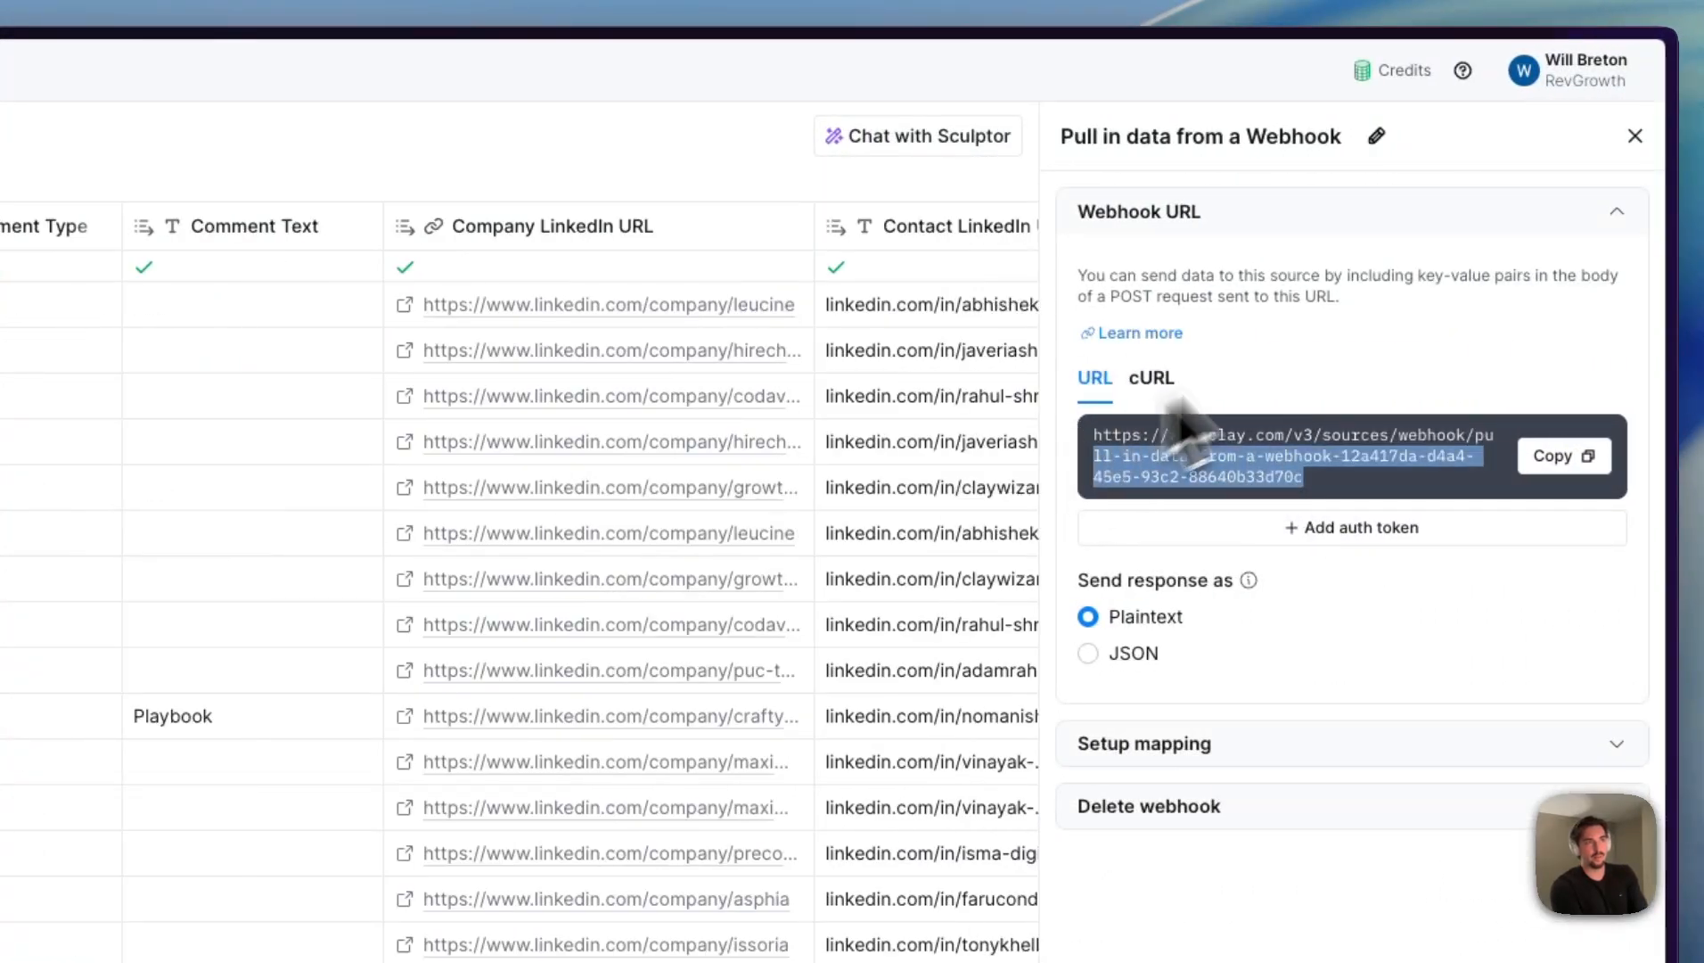
{"action": "left_click", "coordinate": [1635, 135]}
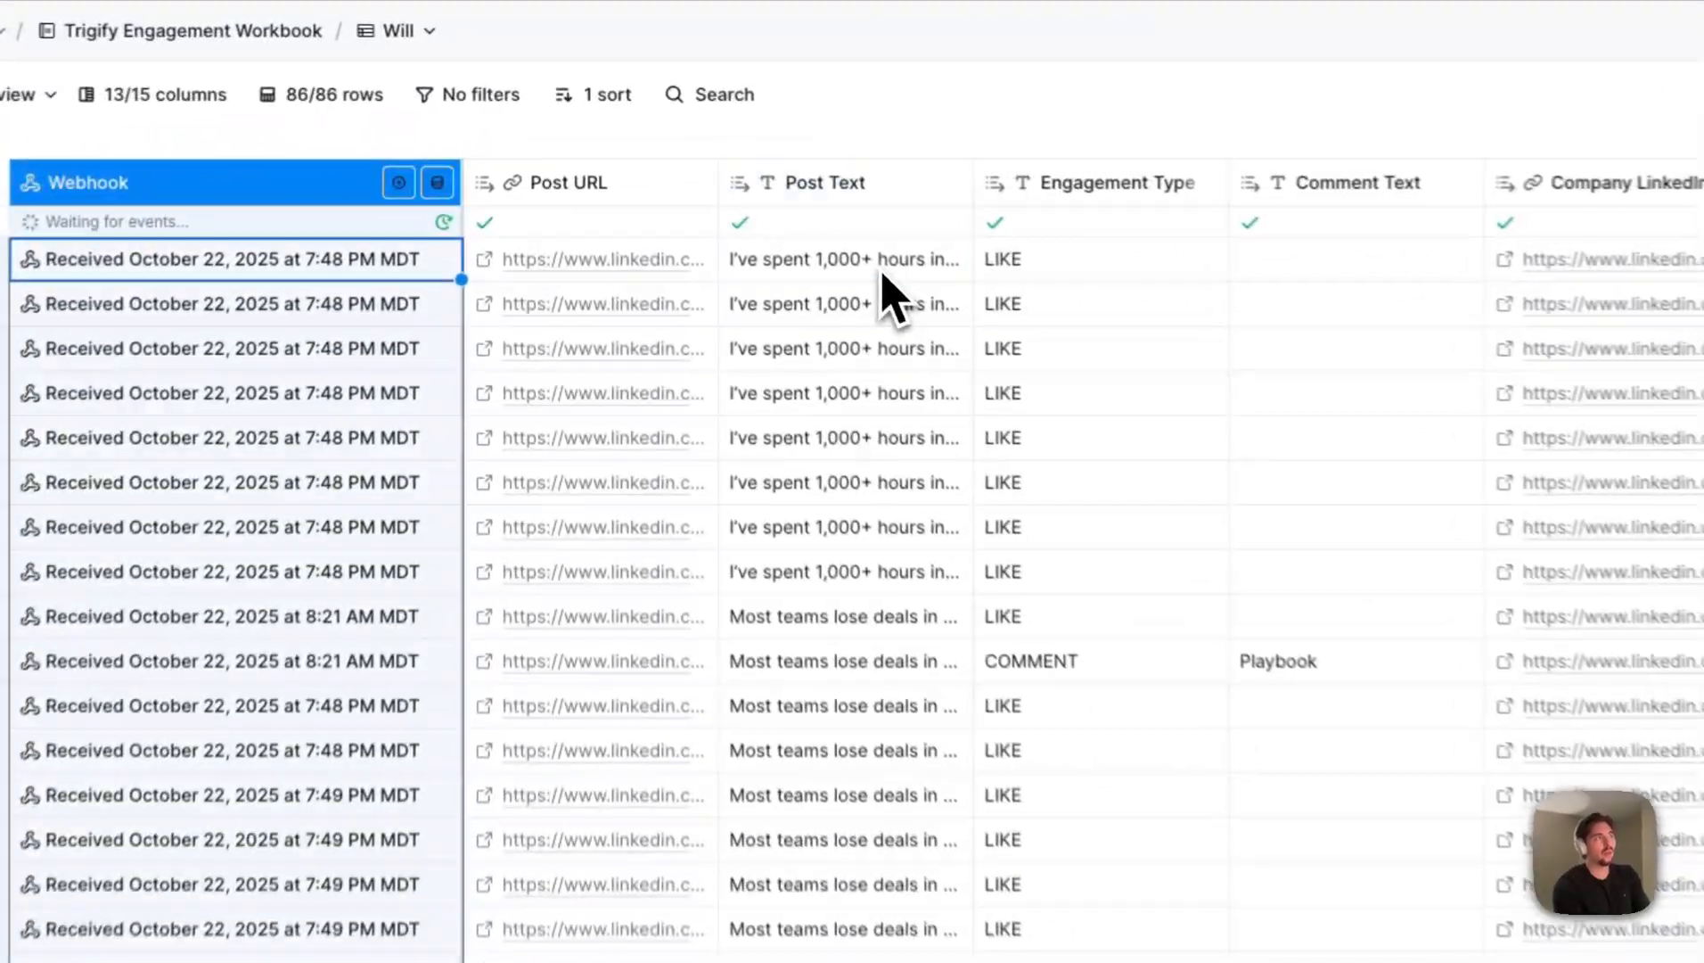
- Examine the Post Text, Engagement Type and Comment Text columns, including a row with the comment "Playbook"
{"action": "left_click", "coordinate": [718, 166]}
{"action": "left_click", "coordinate": [679, 259]}
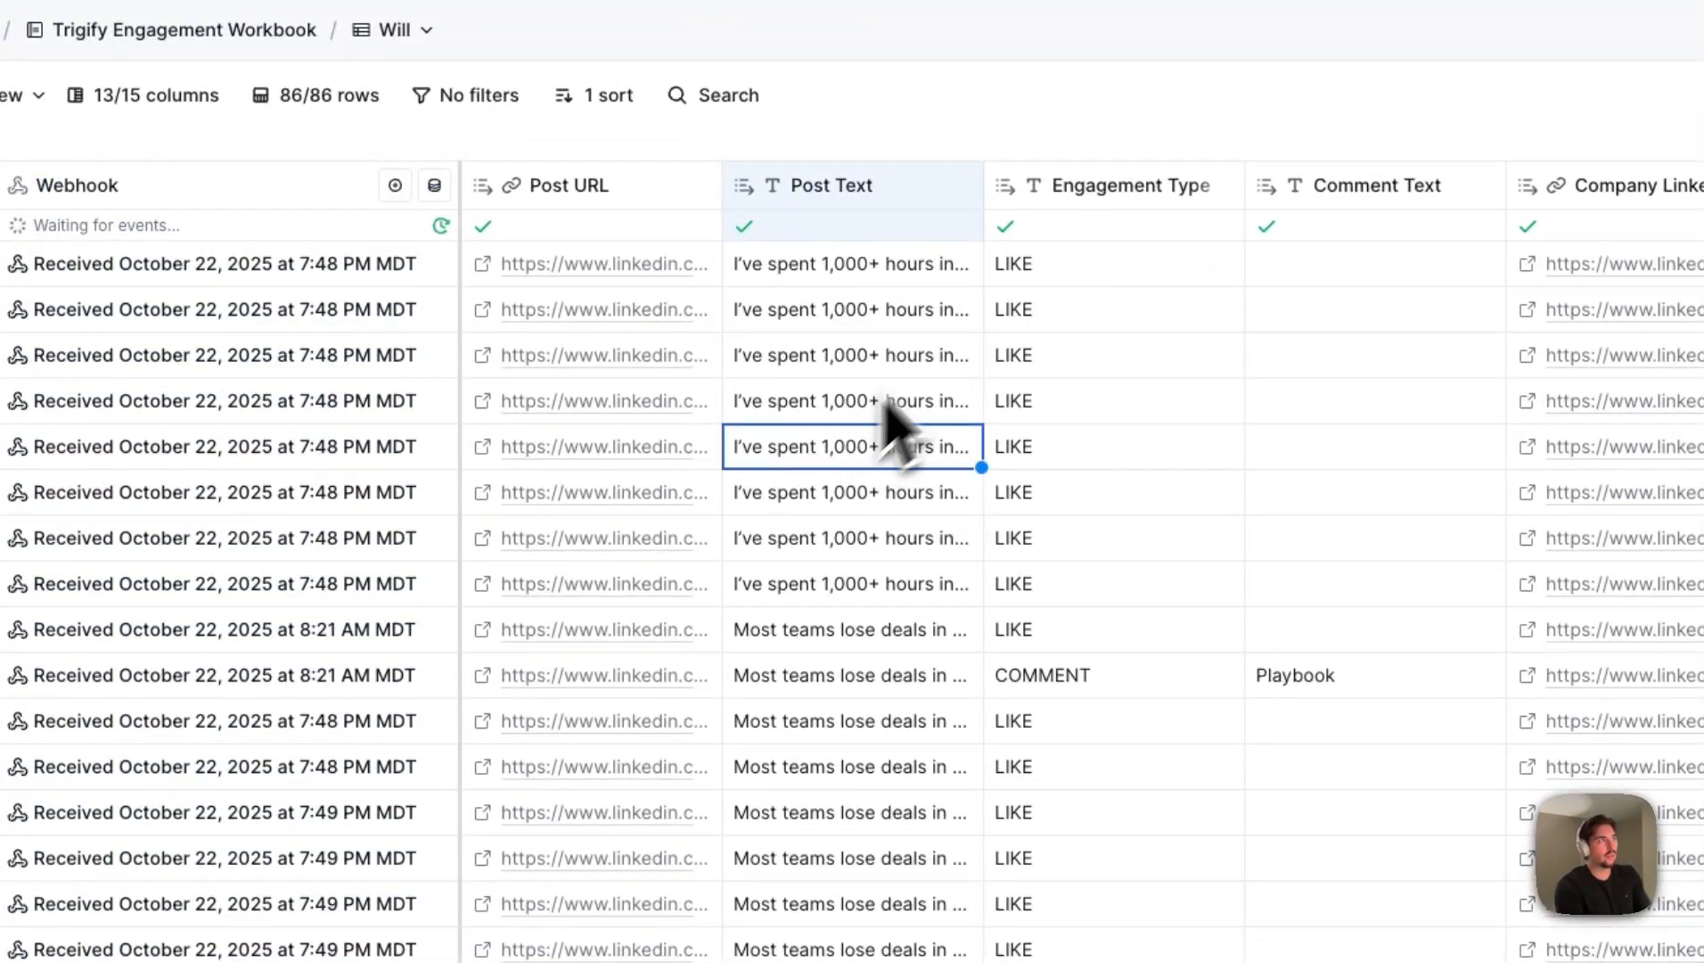
{"action": "left_click", "coordinate": [1056, 272]}
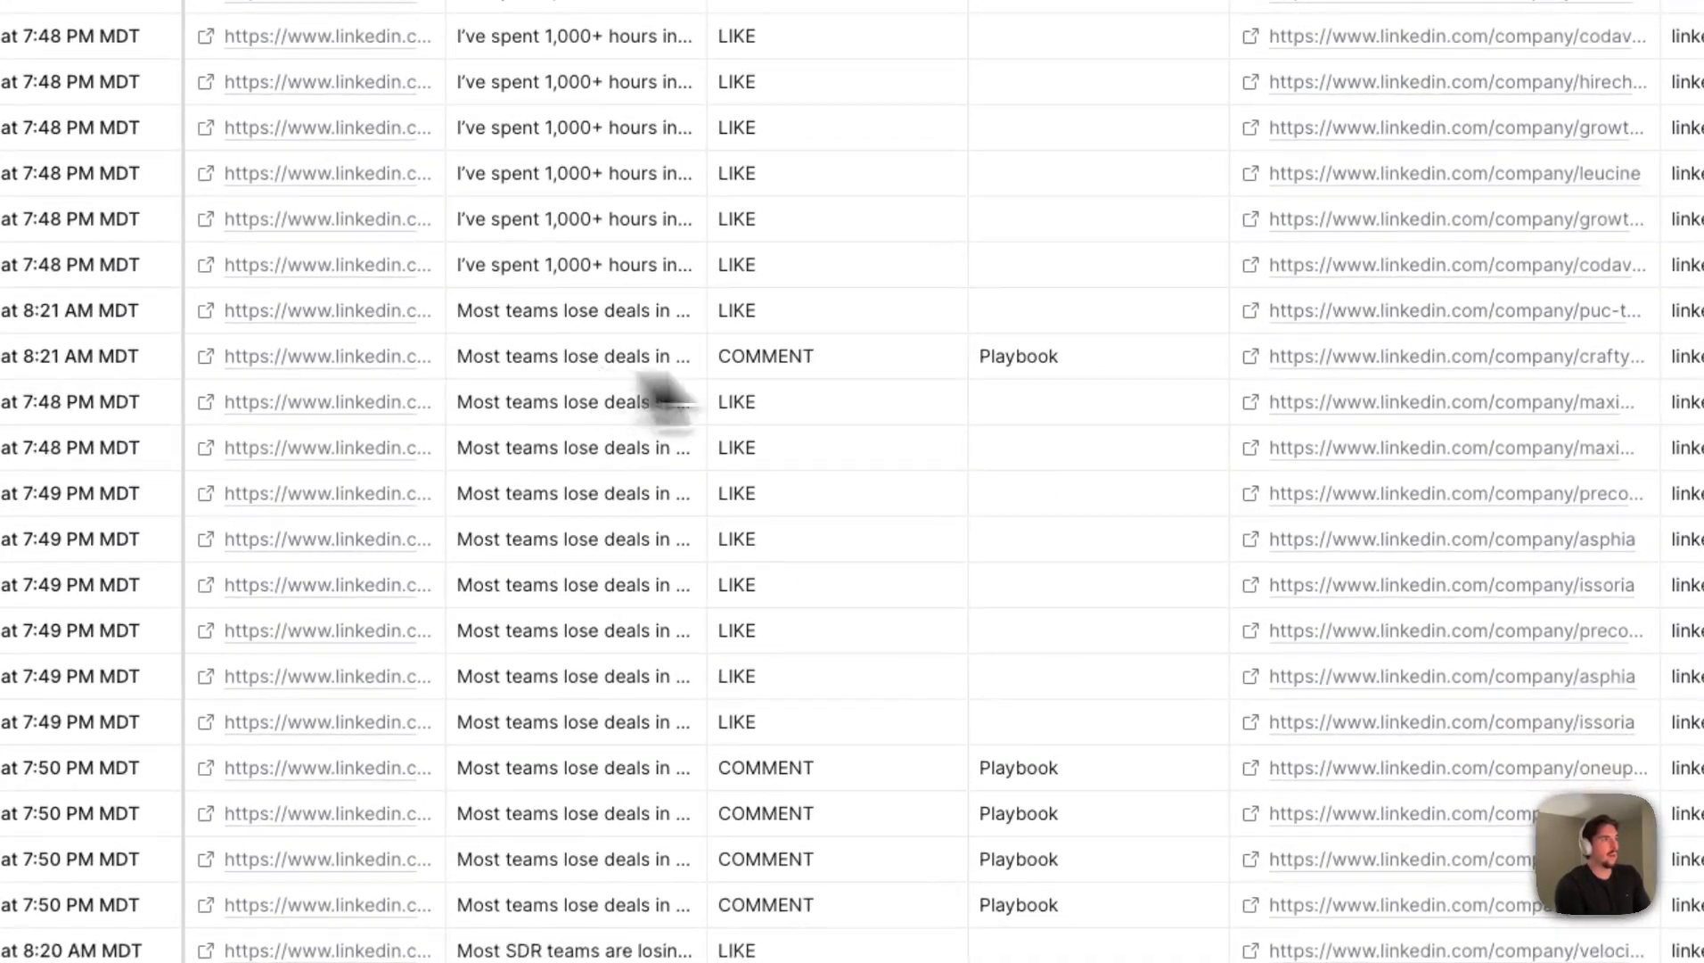
{"action": "left_click", "coordinate": [1099, 367]}
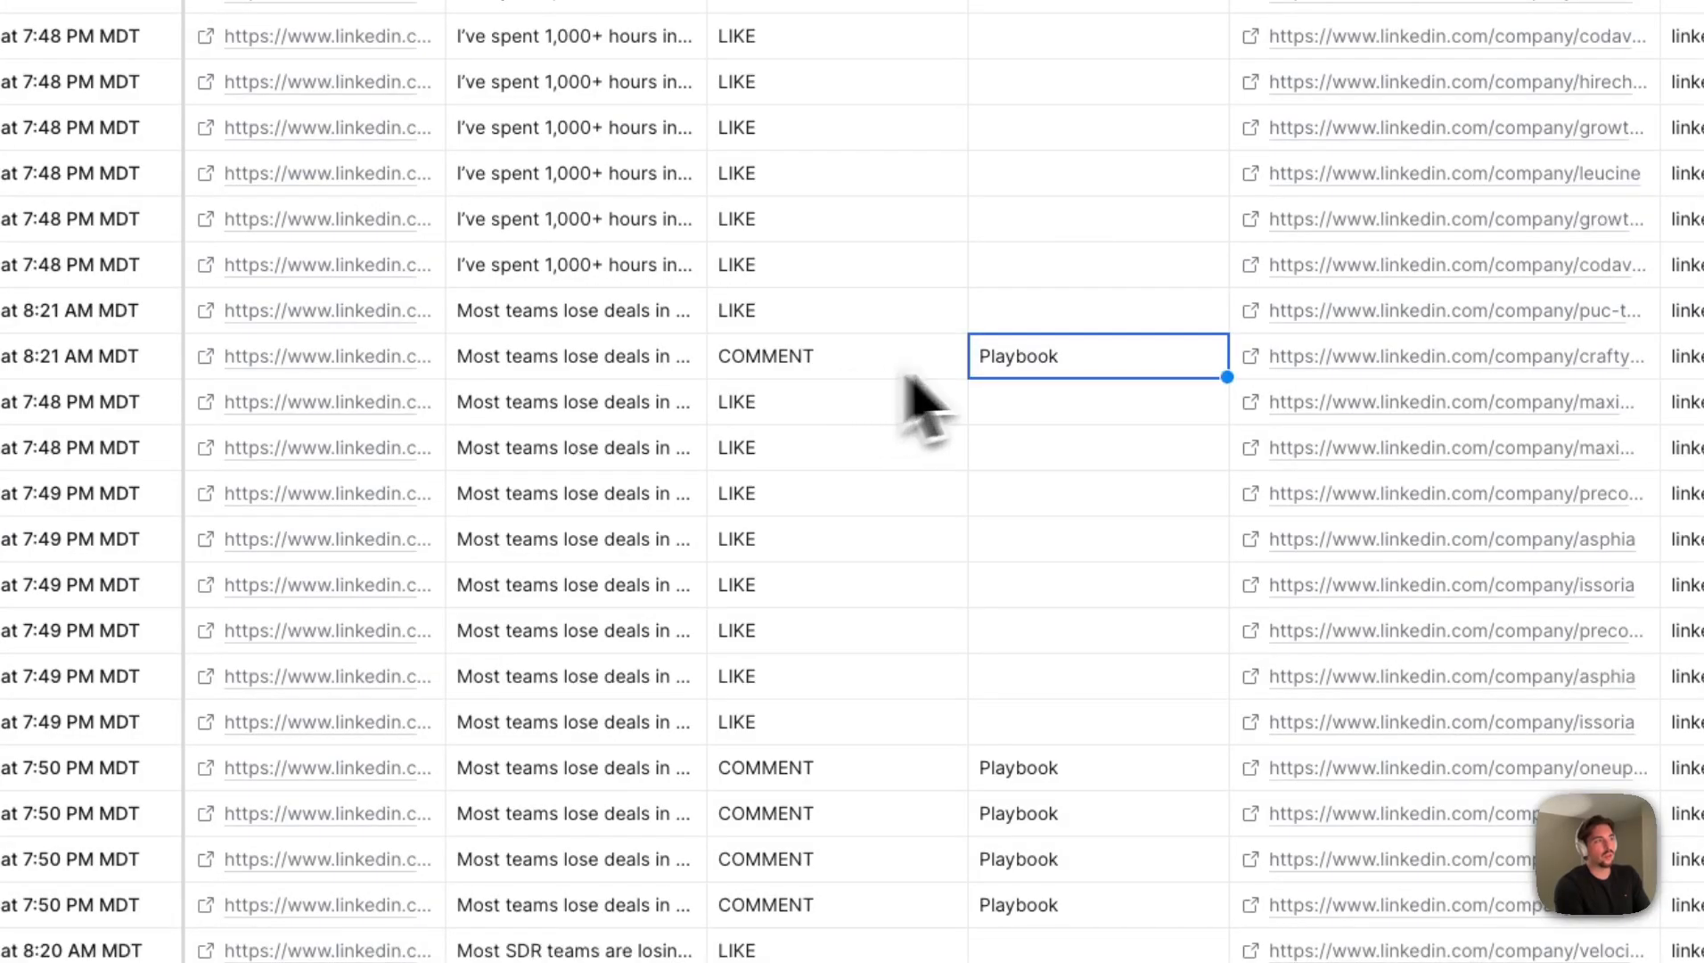
- Examine the Comment Text column, highlighting a "Playbook" comment and checking the other comments further down the table
{"action": "scroll", "coordinate": [1025, 361], "scroll_direction": "right", "scroll_amount": 2}
{"action": "double_click", "coordinate": [807, 367]}
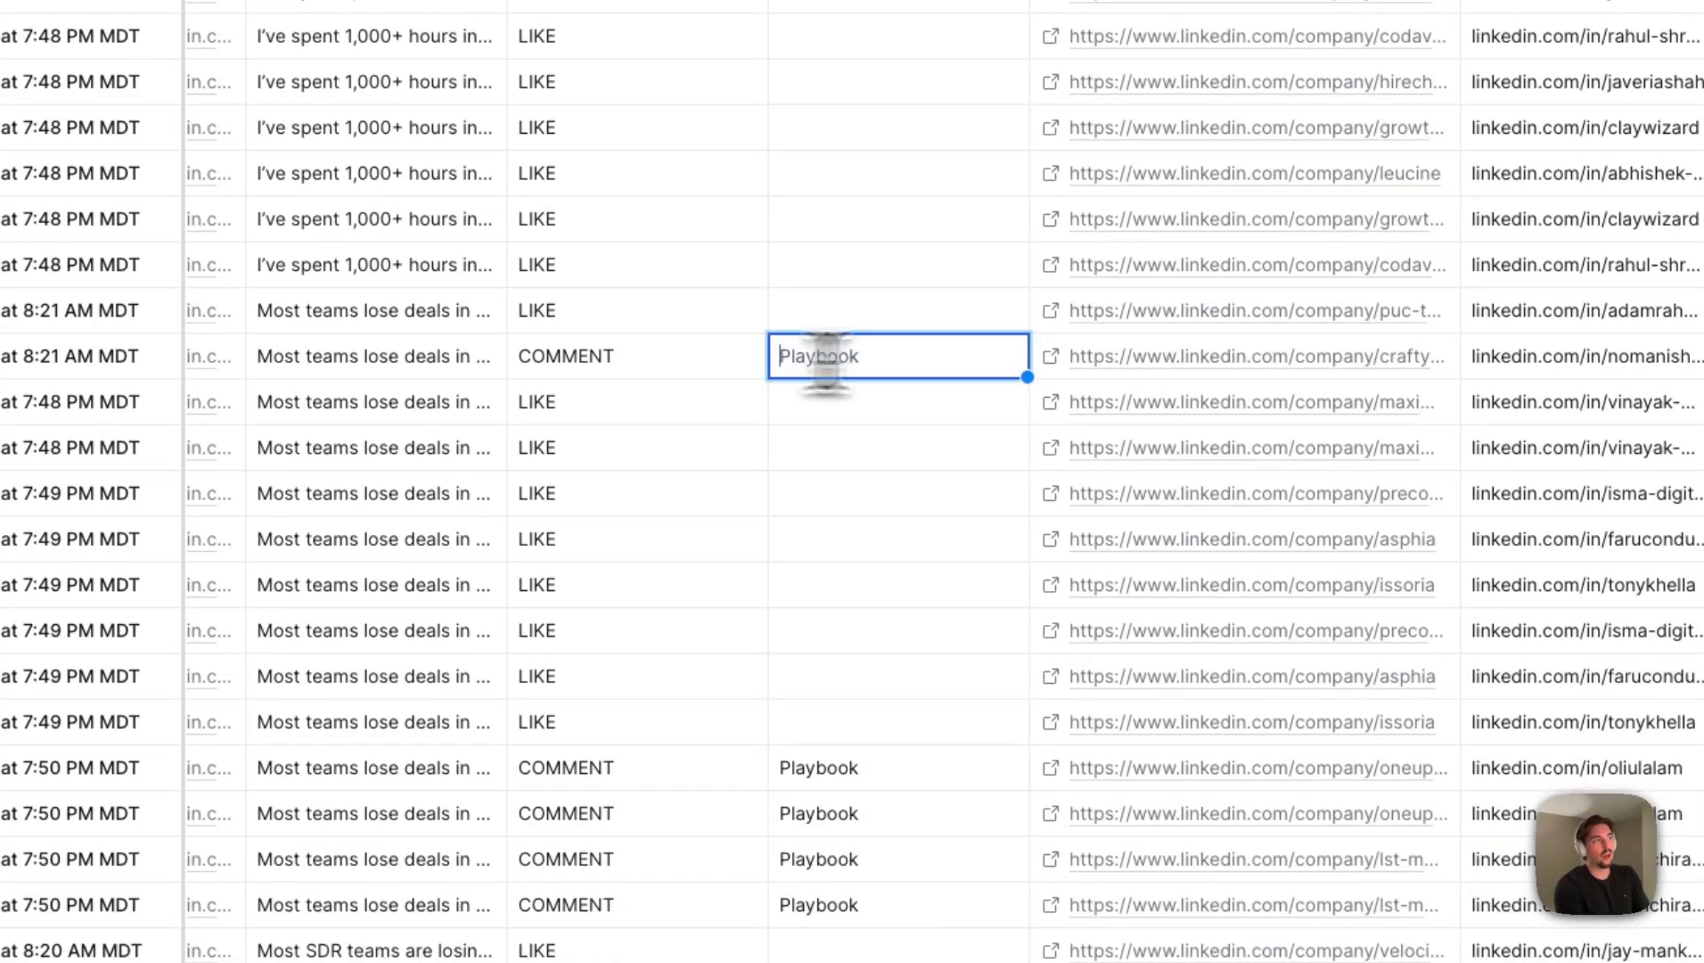
{"action": "left_click_drag", "start_coordinate": [827, 365], "coordinate": [896, 361]}
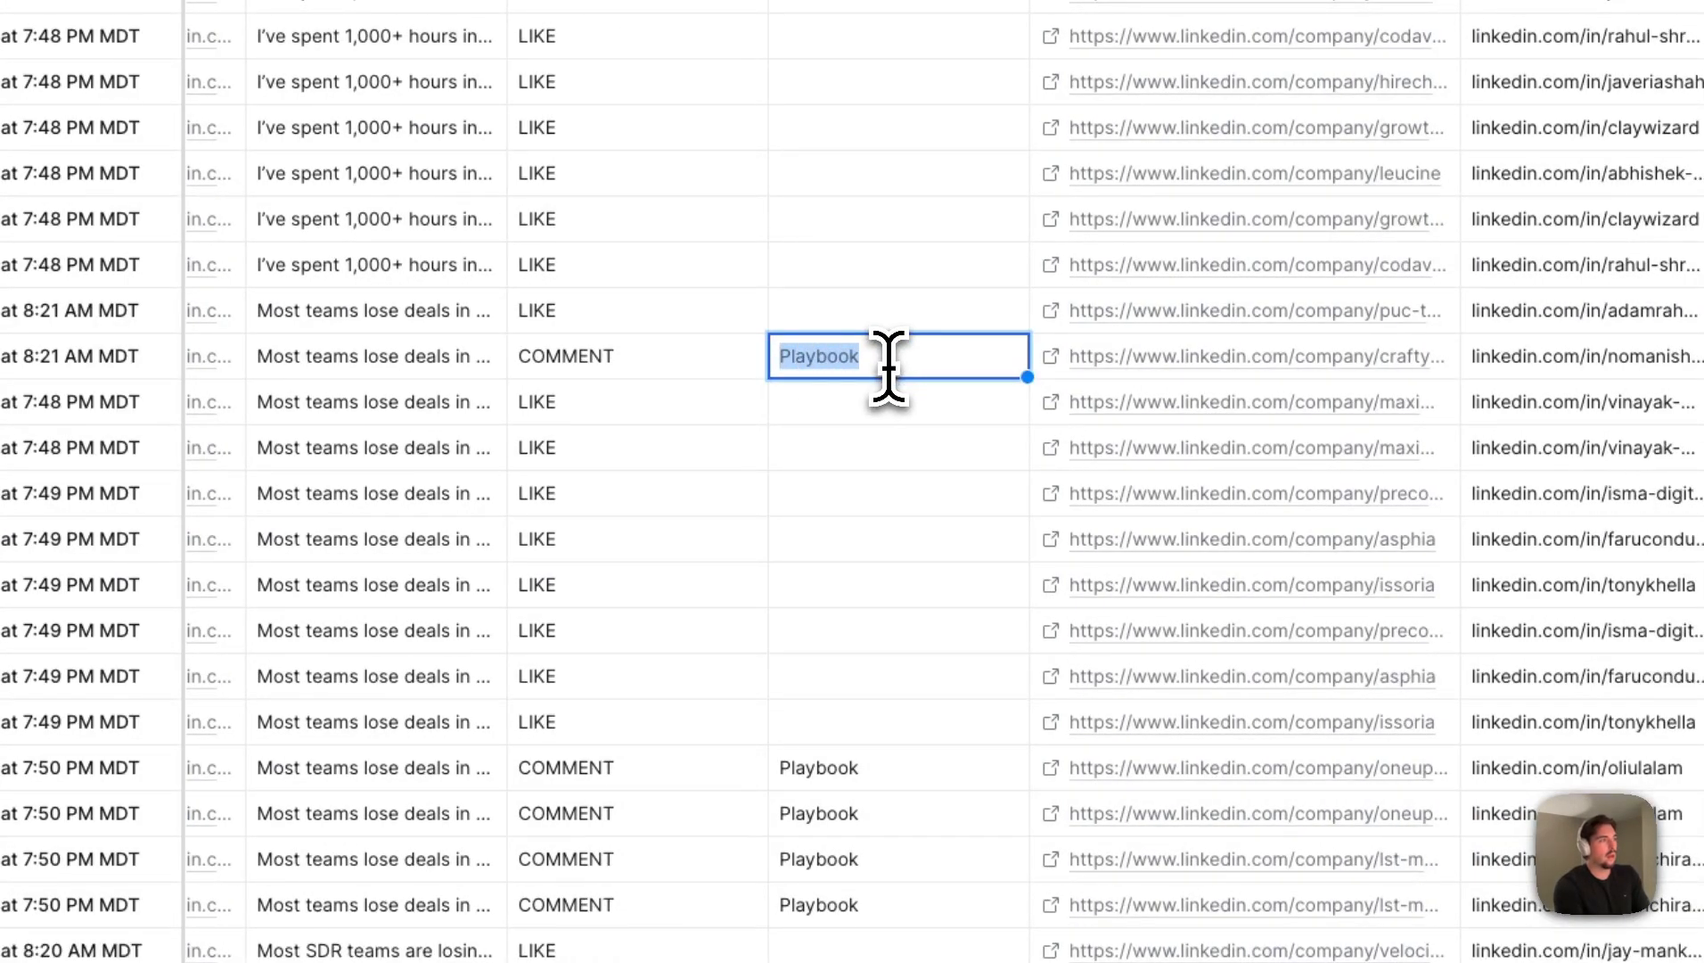
{"action": "key", "text": "Escape"}
{"action": "scroll", "coordinate": [899, 403], "scroll_direction": "down", "scroll_amount": 5}
{"action": "left_click", "coordinate": [822, 622]}
{"action": "scroll", "coordinate": [822, 626], "scroll_direction": "down", "scroll_amount": 6}
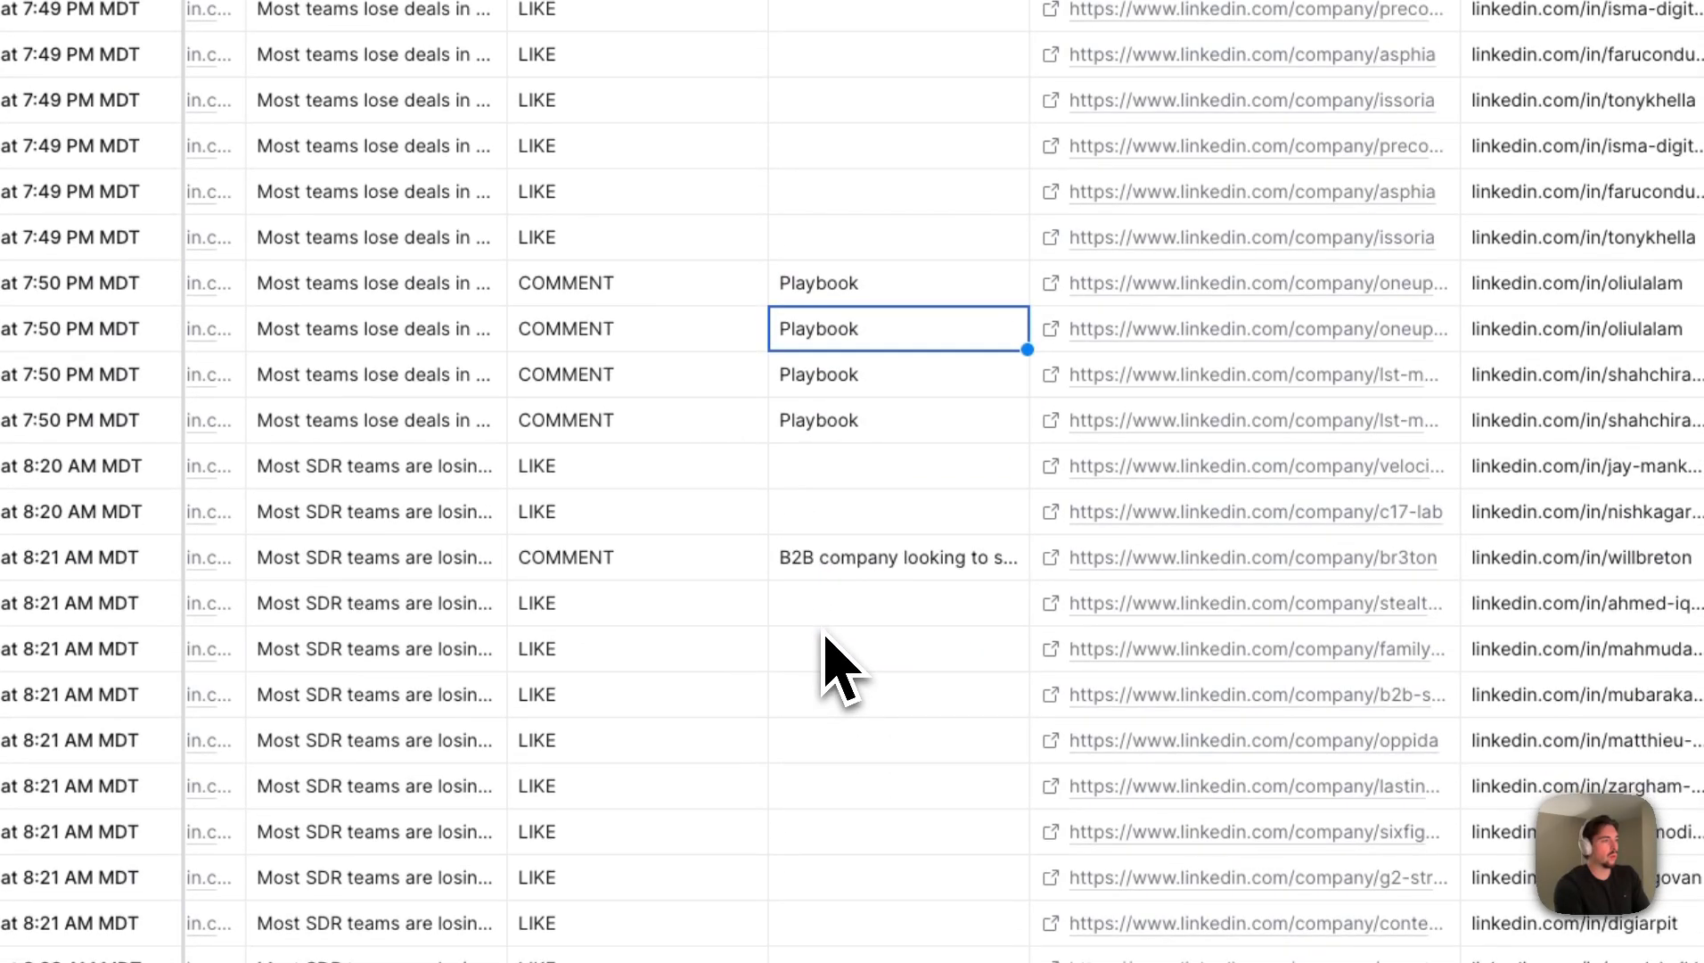
{"action": "scroll", "coordinate": [838, 659], "scroll_direction": "up", "scroll_amount": 10}
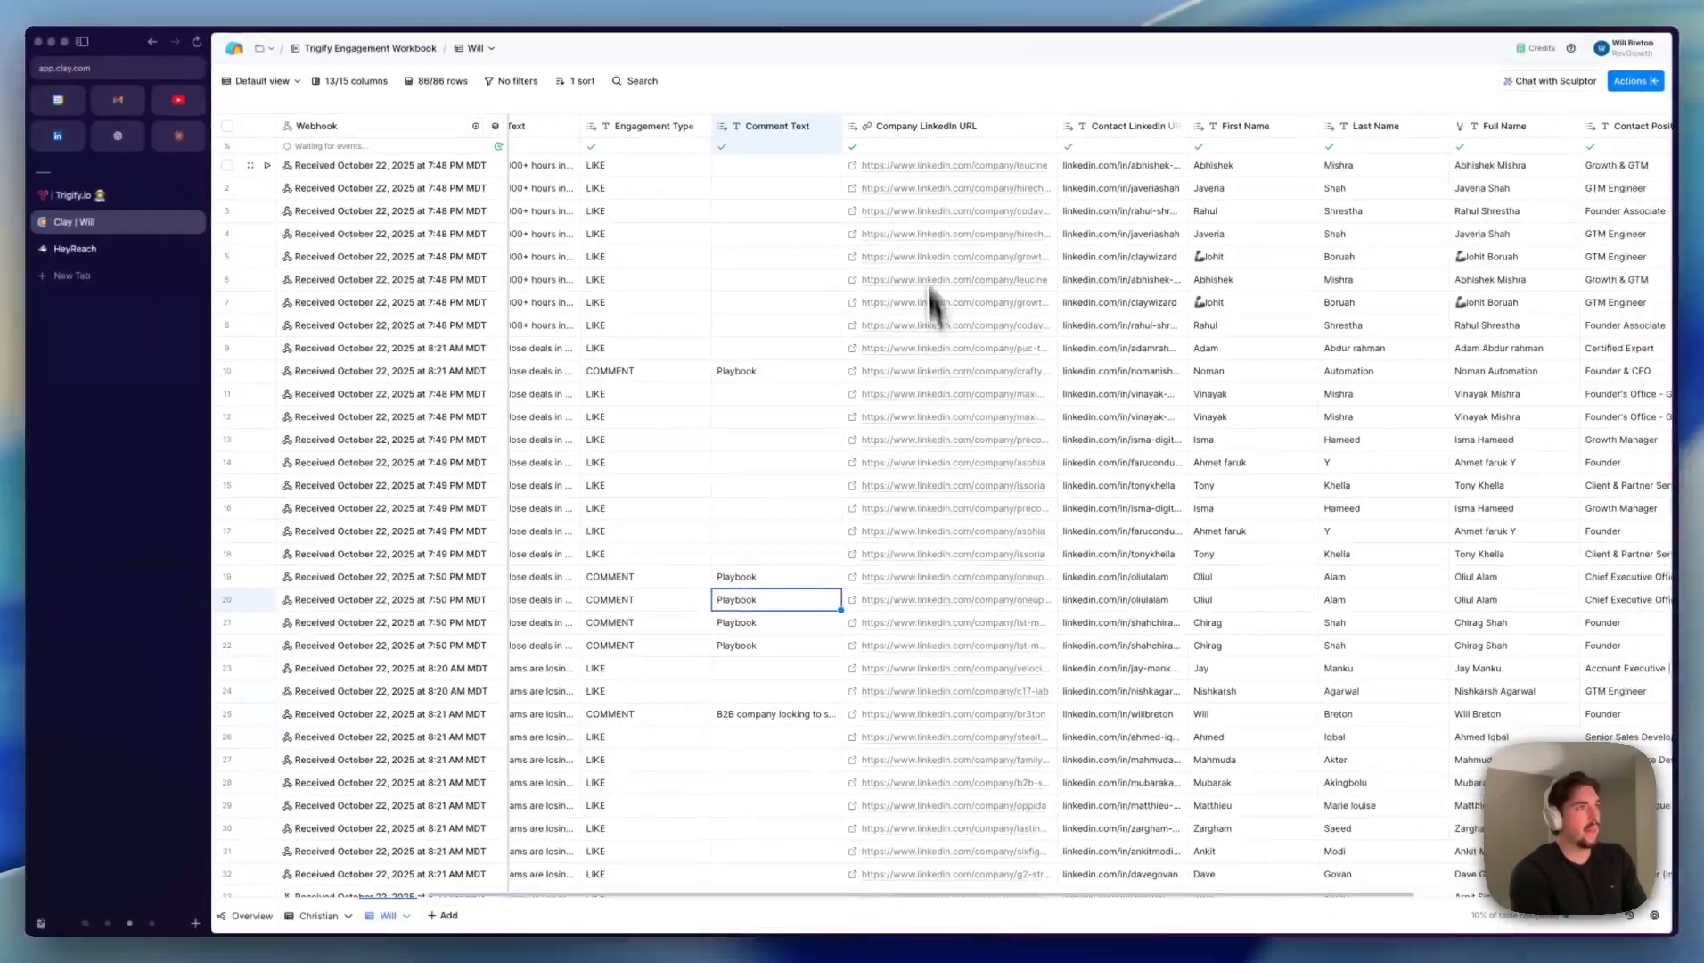
- Examine the contact columns of the engaged leads, including the First Name entries and the Contact Position column
{"action": "scroll", "coordinate": [931, 303], "scroll_direction": "right", "scroll_amount": 5}
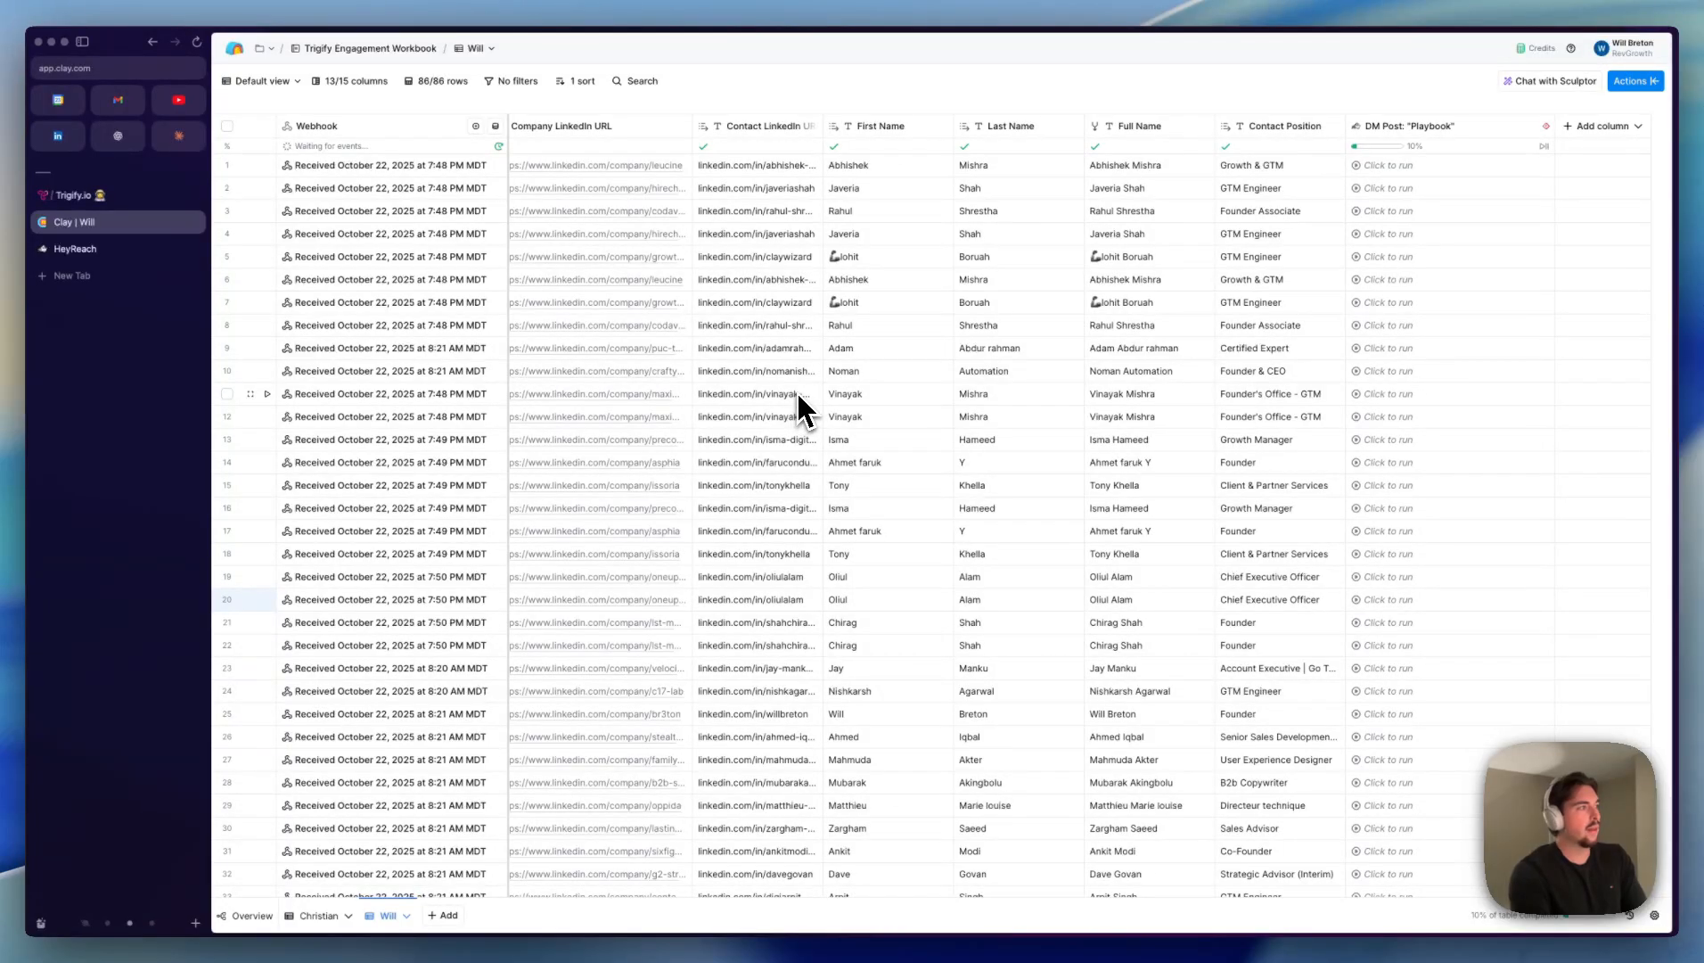
{"action": "scroll", "coordinate": [793, 396], "scroll_direction": "left", "scroll_amount": 5}
{"action": "scroll", "coordinate": [980, 642], "scroll_direction": "right", "scroll_amount": 5}
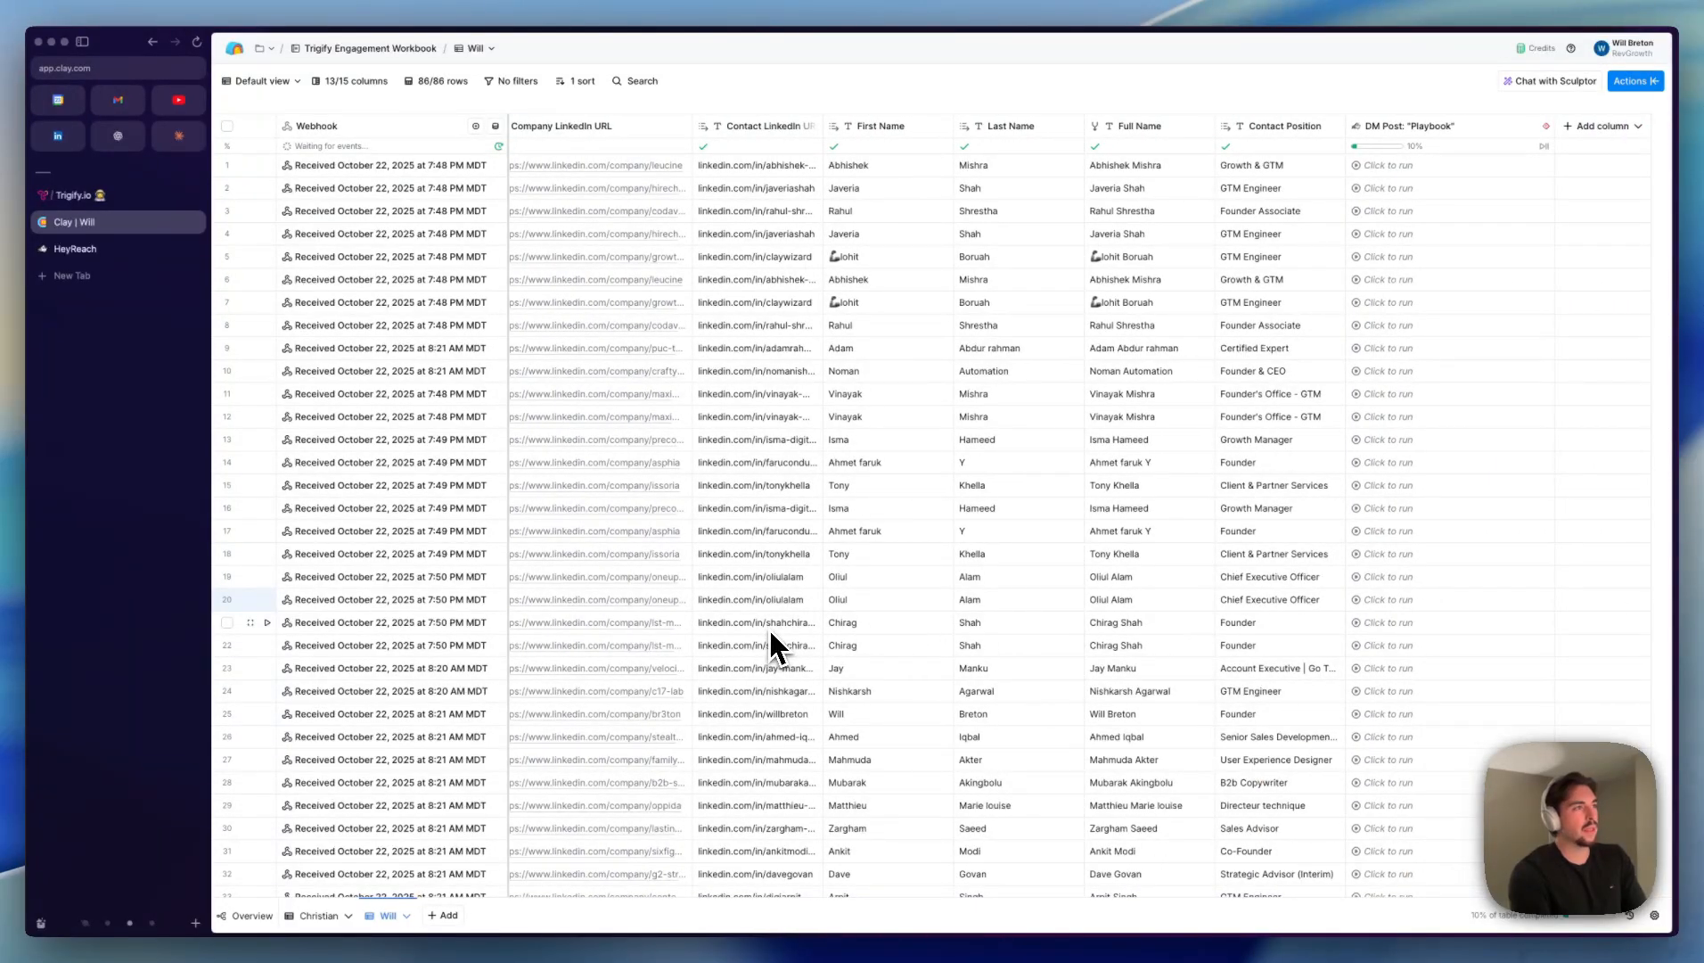
{"action": "left_click_drag", "start_coordinate": [871, 188], "coordinate": [868, 599]}
{"action": "left_click", "coordinate": [867, 599]}
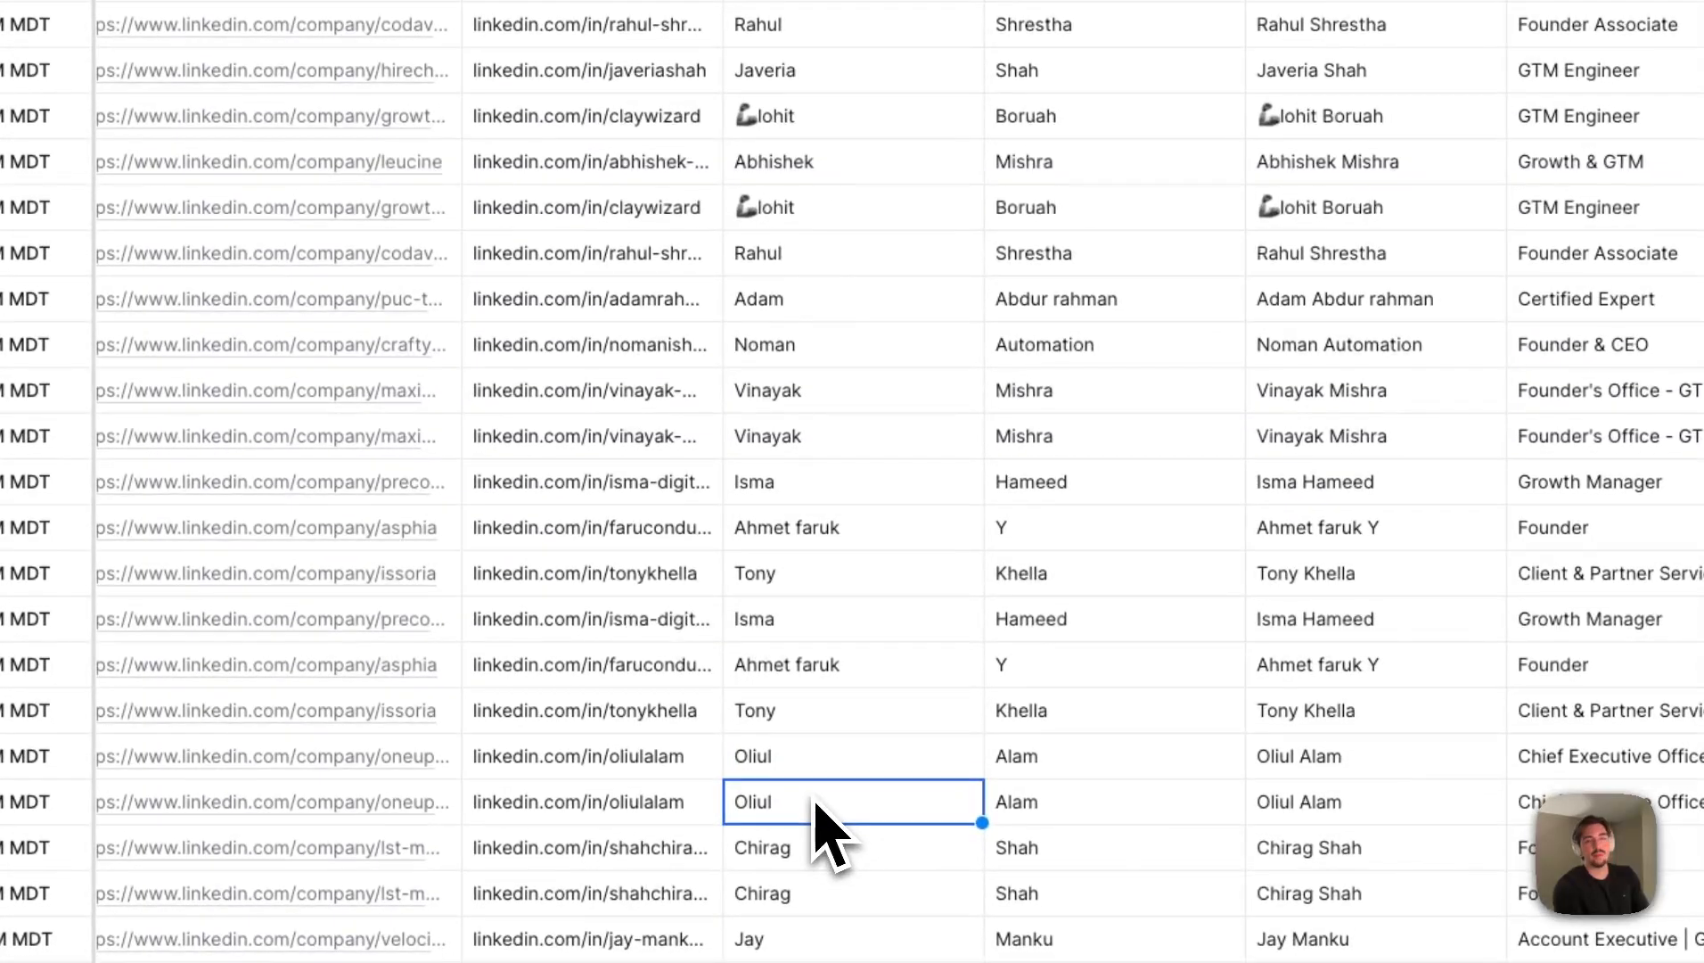
{"action": "left_click_drag", "start_coordinate": [878, 73], "coordinate": [785, 894]}
{"action": "left_click", "coordinate": [775, 894]}
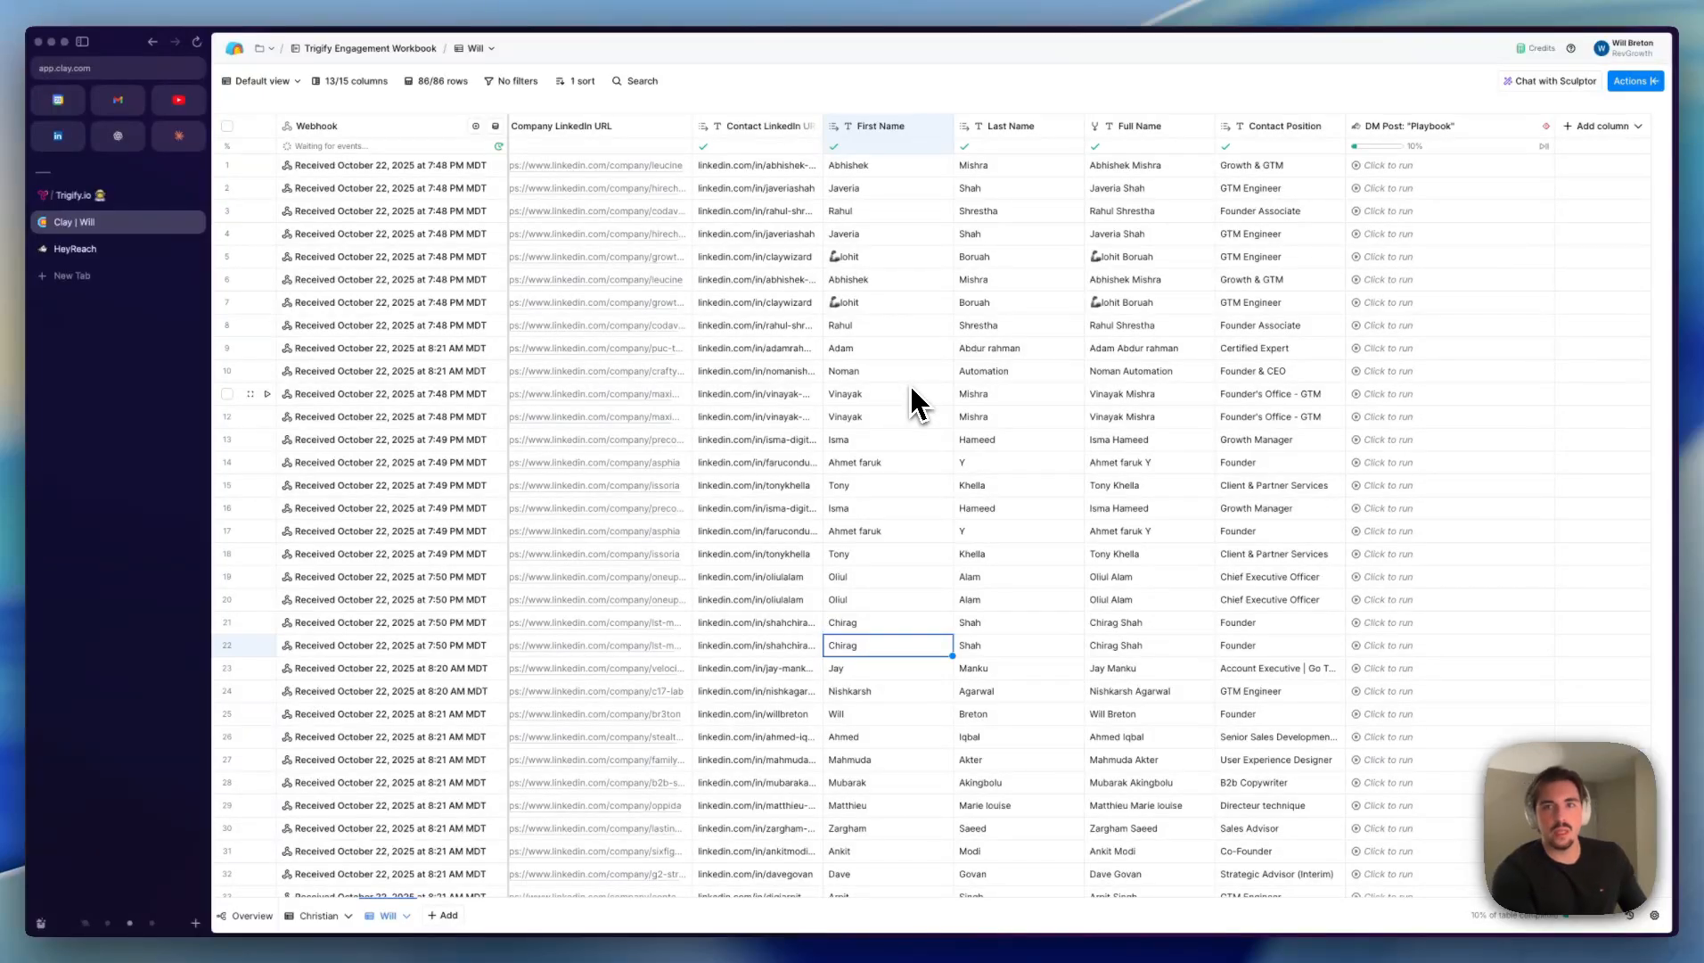
- Compare the "Playbook" comment rows with the LIKE rows across the Engagement Type, Comment Text and contact columns
{"action": "scroll", "coordinate": [976, 365], "scroll_direction": "left", "scroll_amount": 10}
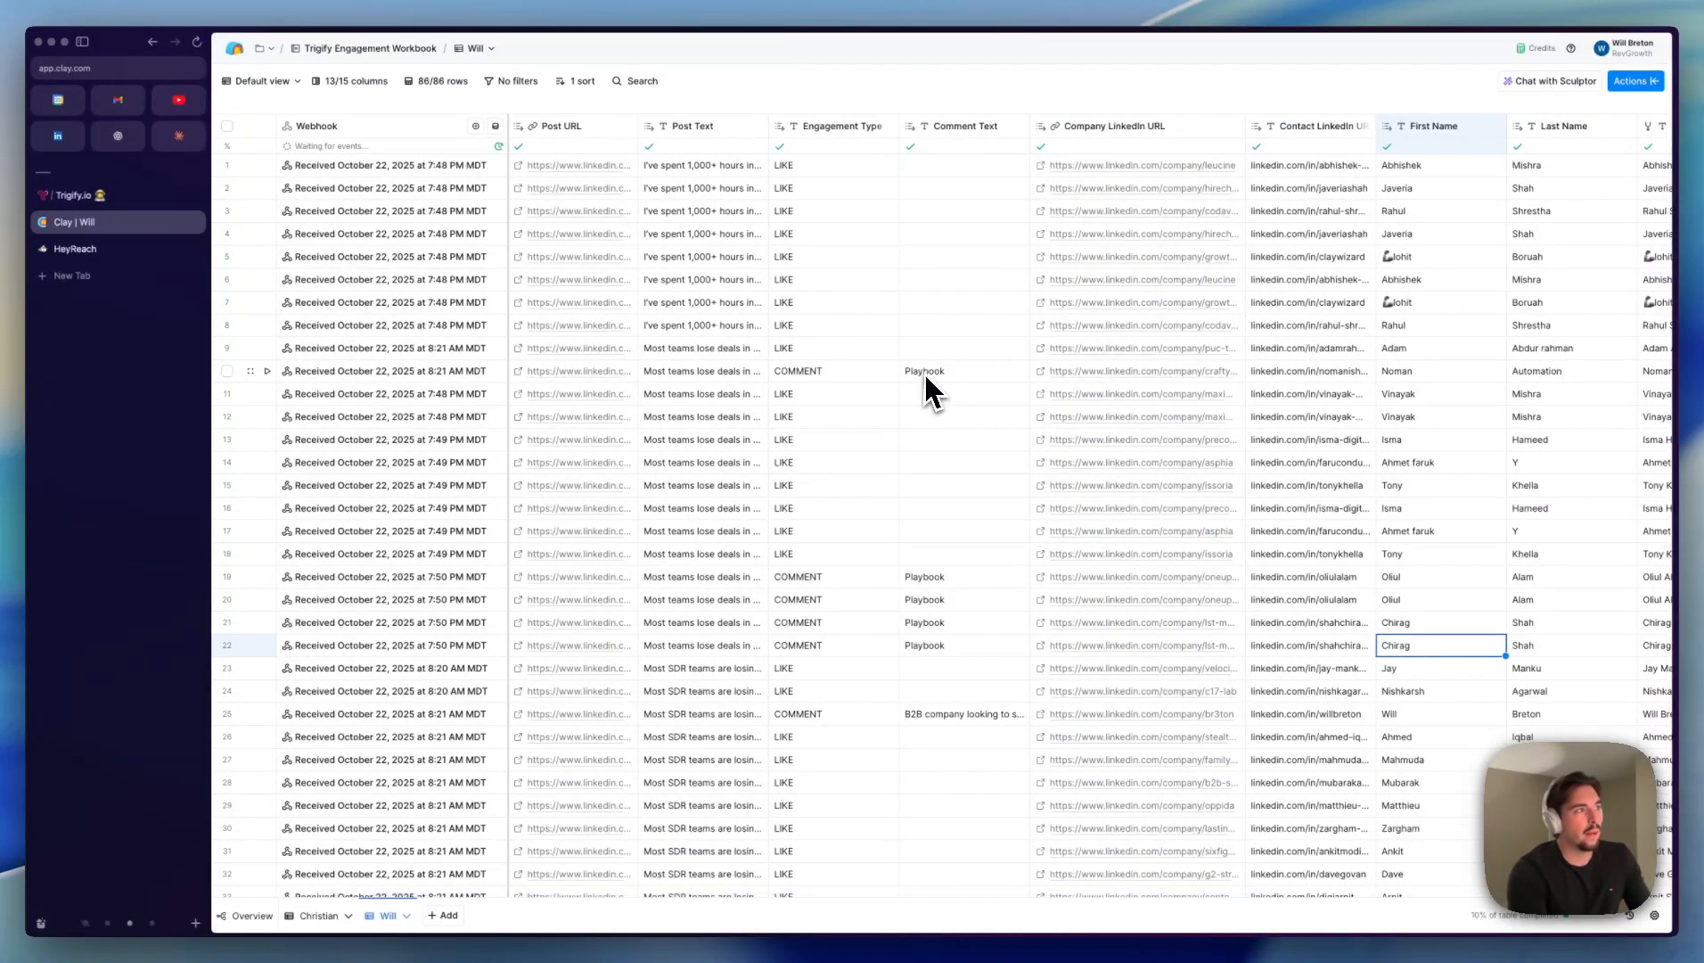
{"action": "left_click", "coordinate": [932, 374]}
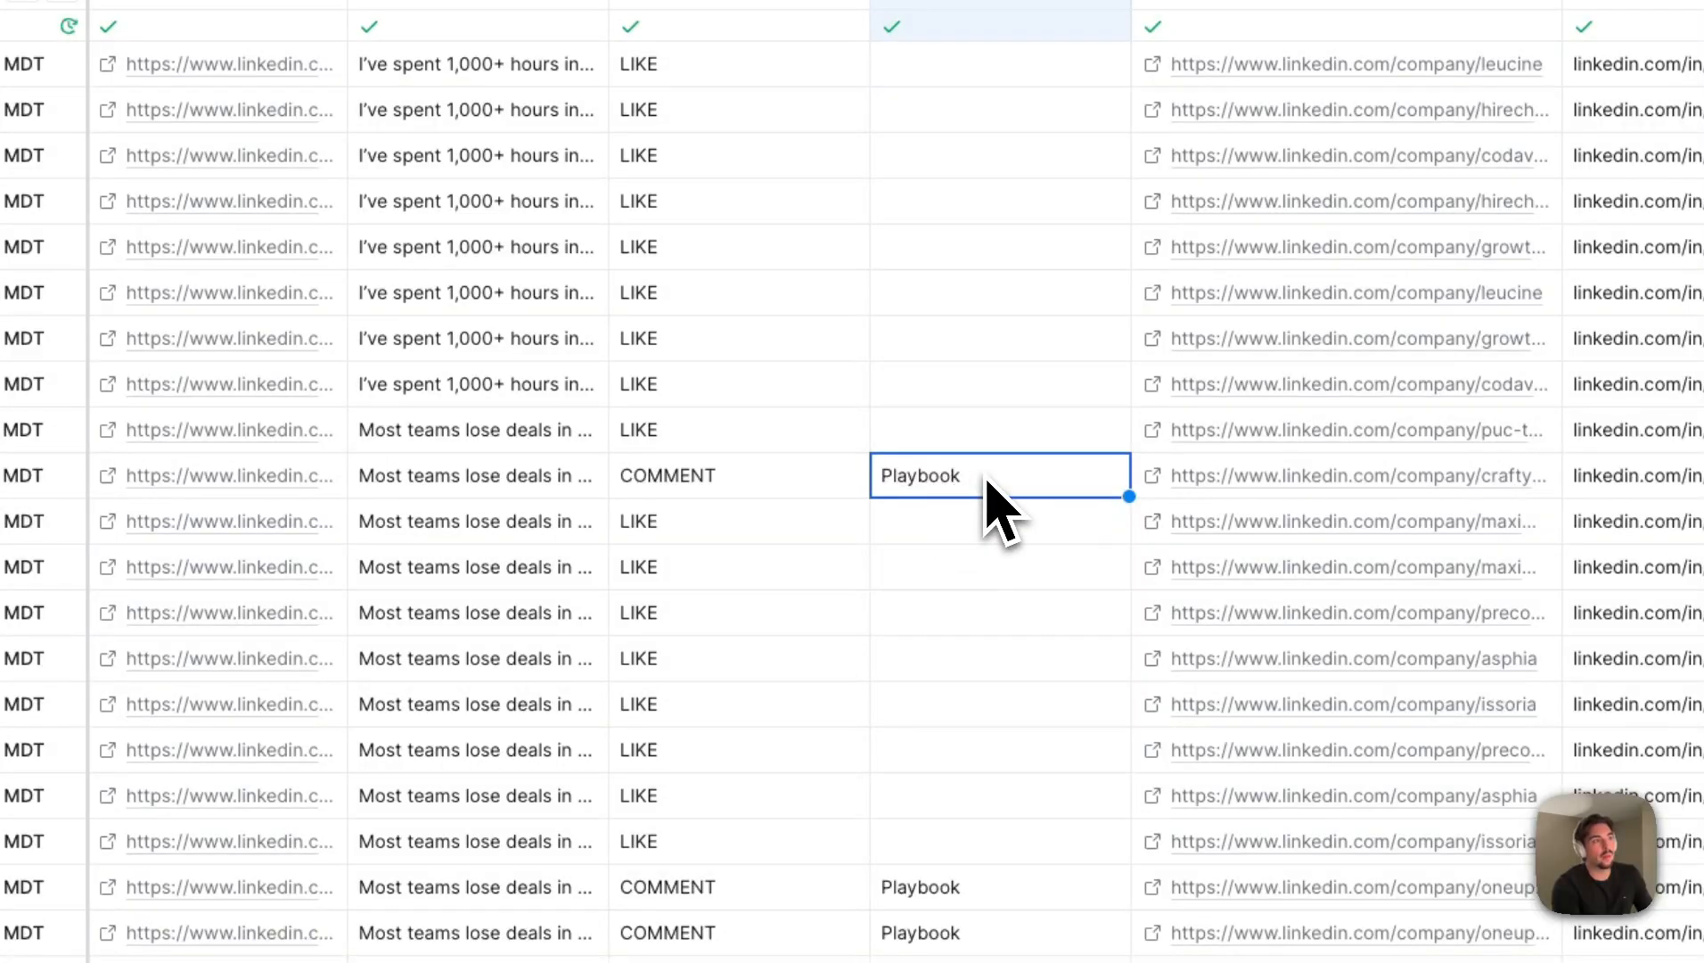
{"action": "scroll", "coordinate": [985, 487], "scroll_direction": "right", "scroll_amount": 5}
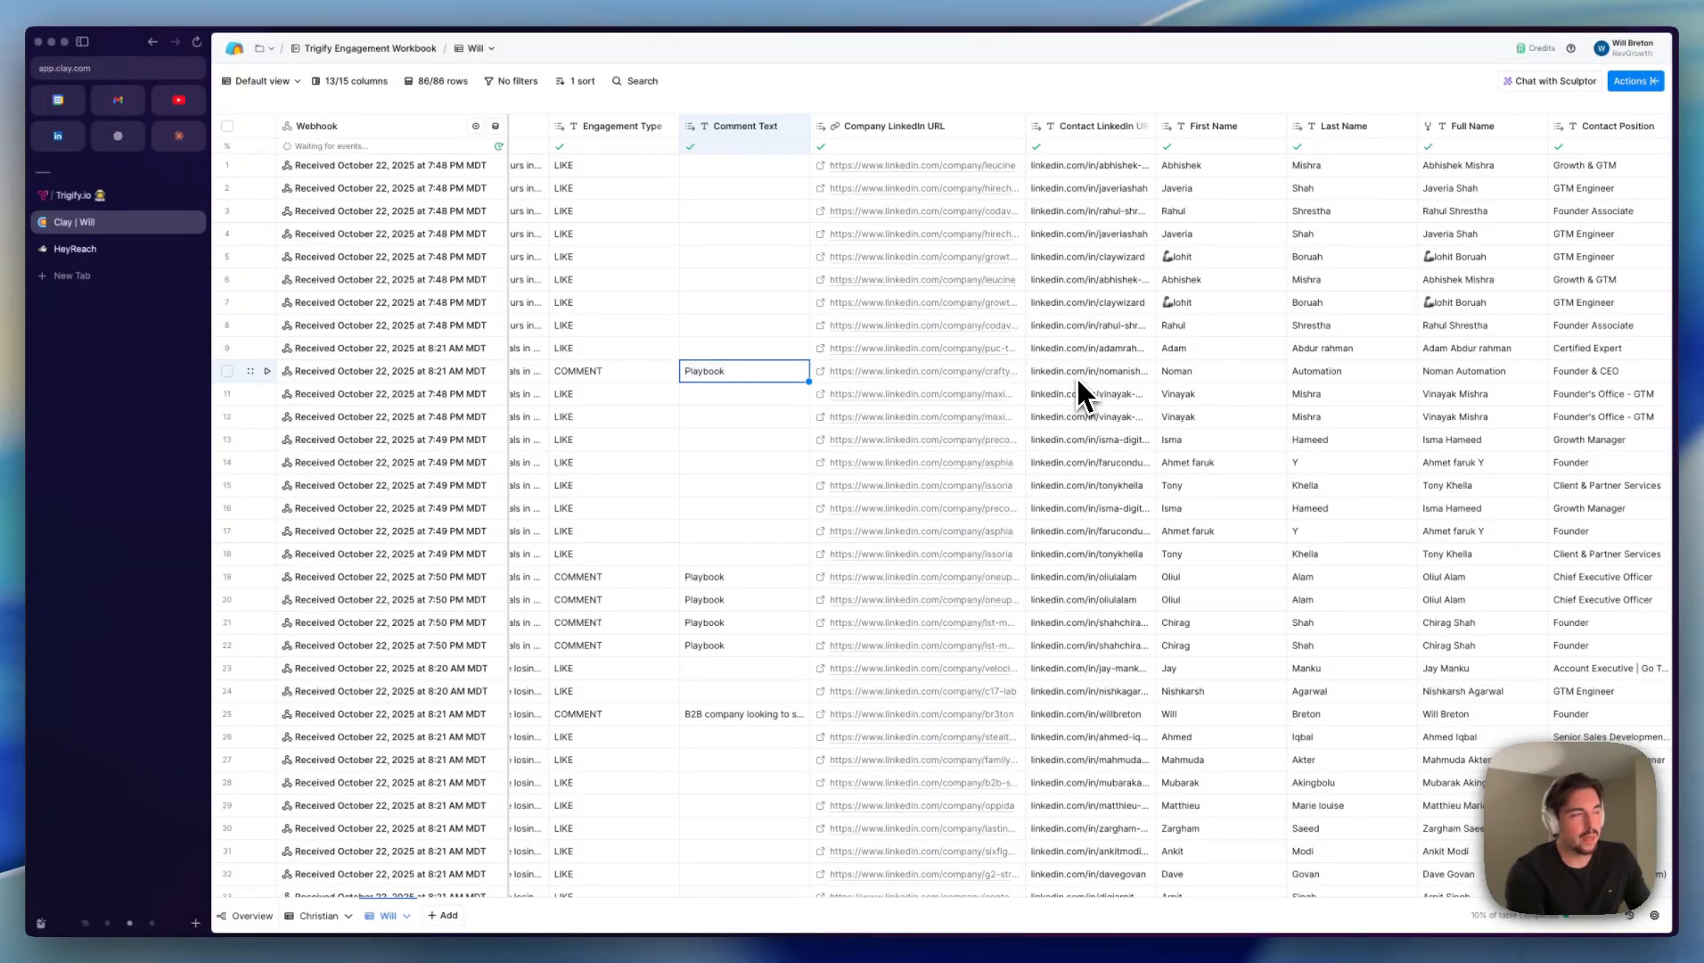
{"action": "scroll", "coordinate": [635, 312], "scroll_direction": "left", "scroll_amount": 2}
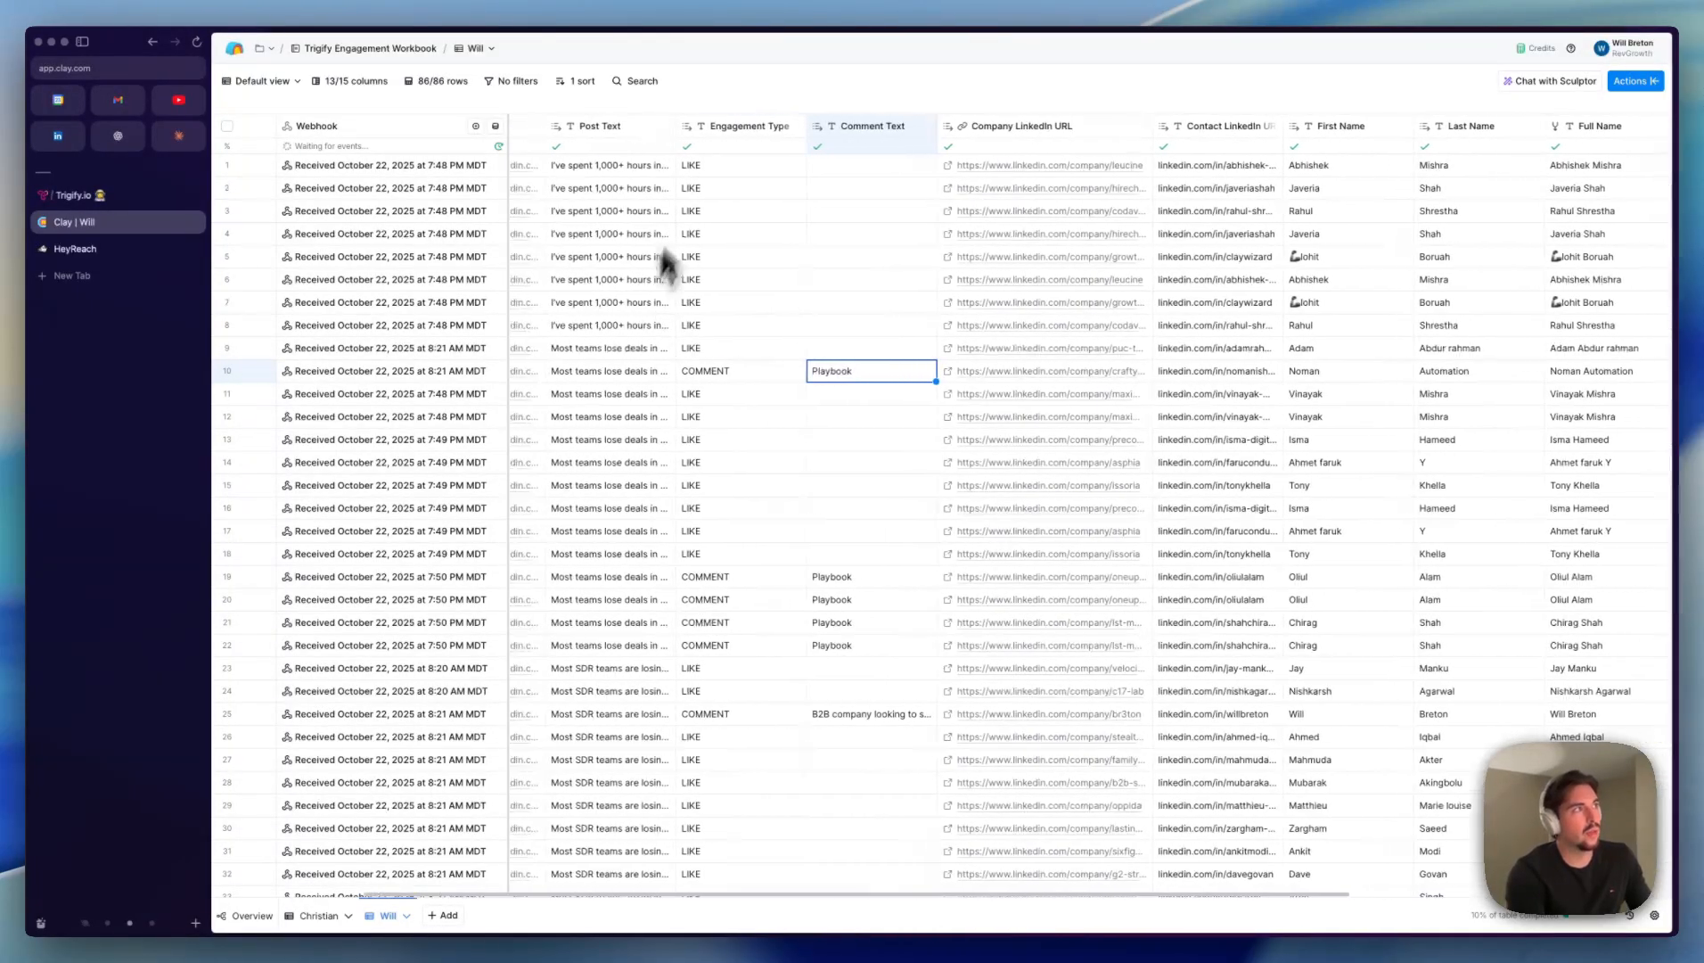
{"action": "left_click_drag", "start_coordinate": [729, 165], "coordinate": [796, 506]}
{"action": "left_click", "coordinate": [792, 490]}
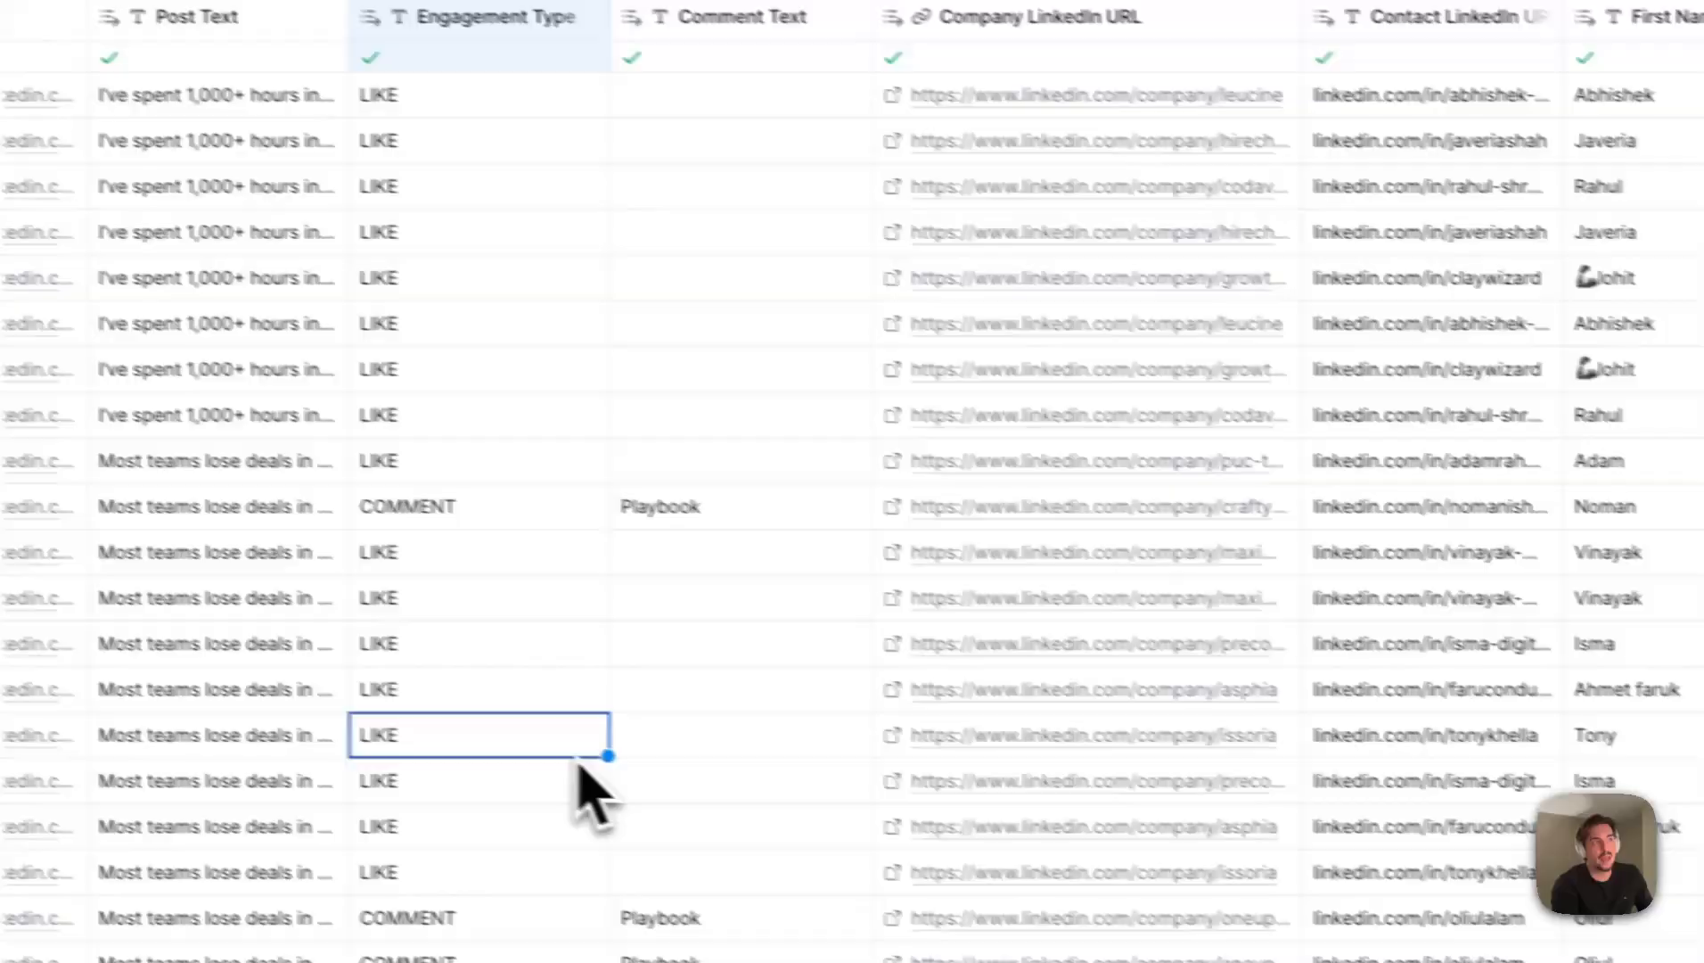
{"action": "scroll", "coordinate": [578, 760], "scroll_direction": "right", "scroll_amount": 5}
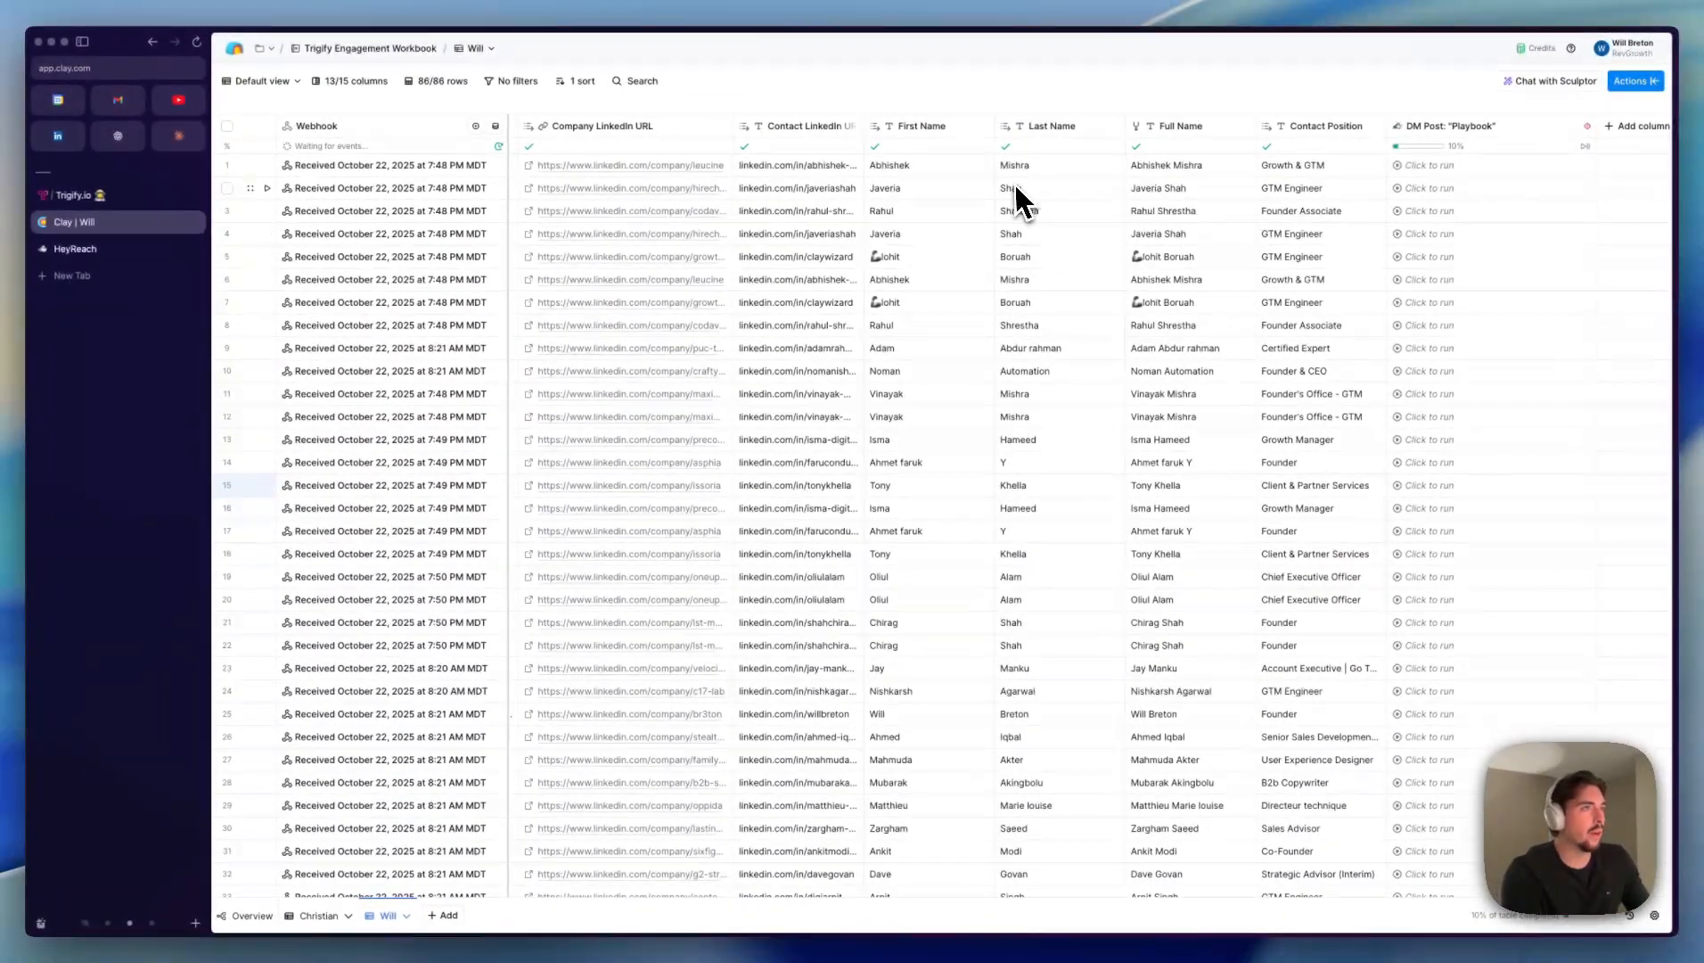
{"action": "scroll", "coordinate": [852, 228], "scroll_direction": "left", "scroll_amount": 6}
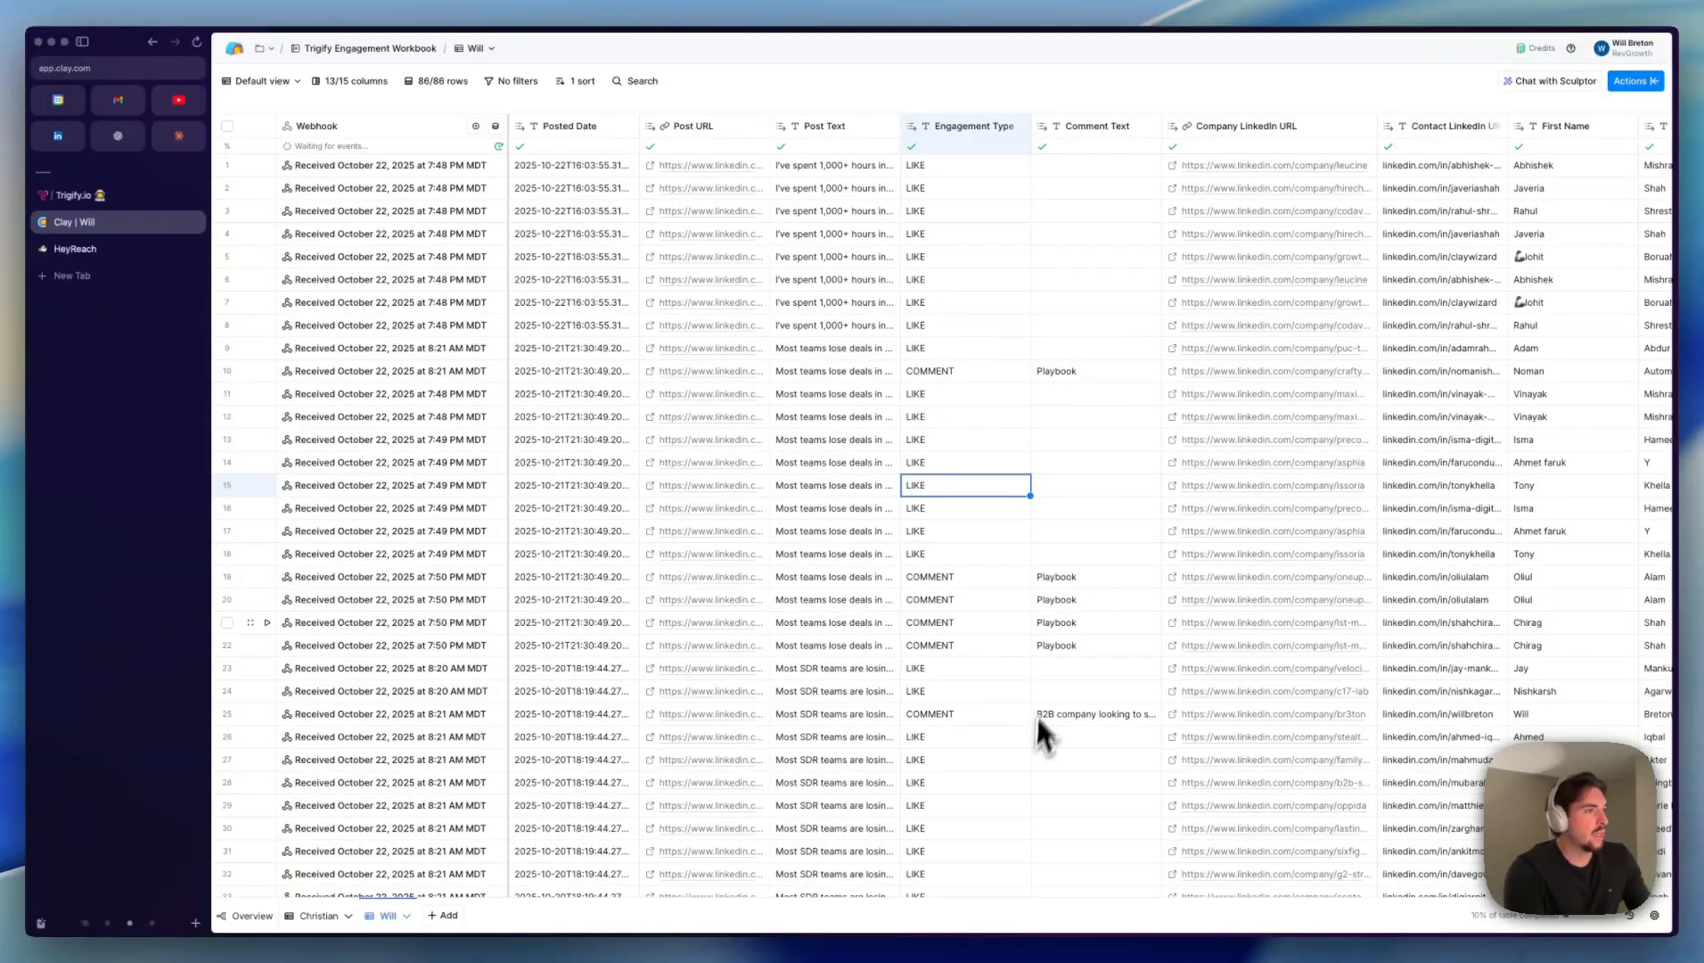
- Open the DM Post: "Playbook" column for editing and review its HeyReach field mapping and run settings
{"action": "scroll", "coordinate": [1110, 504], "scroll_direction": "right", "scroll_amount": 4}
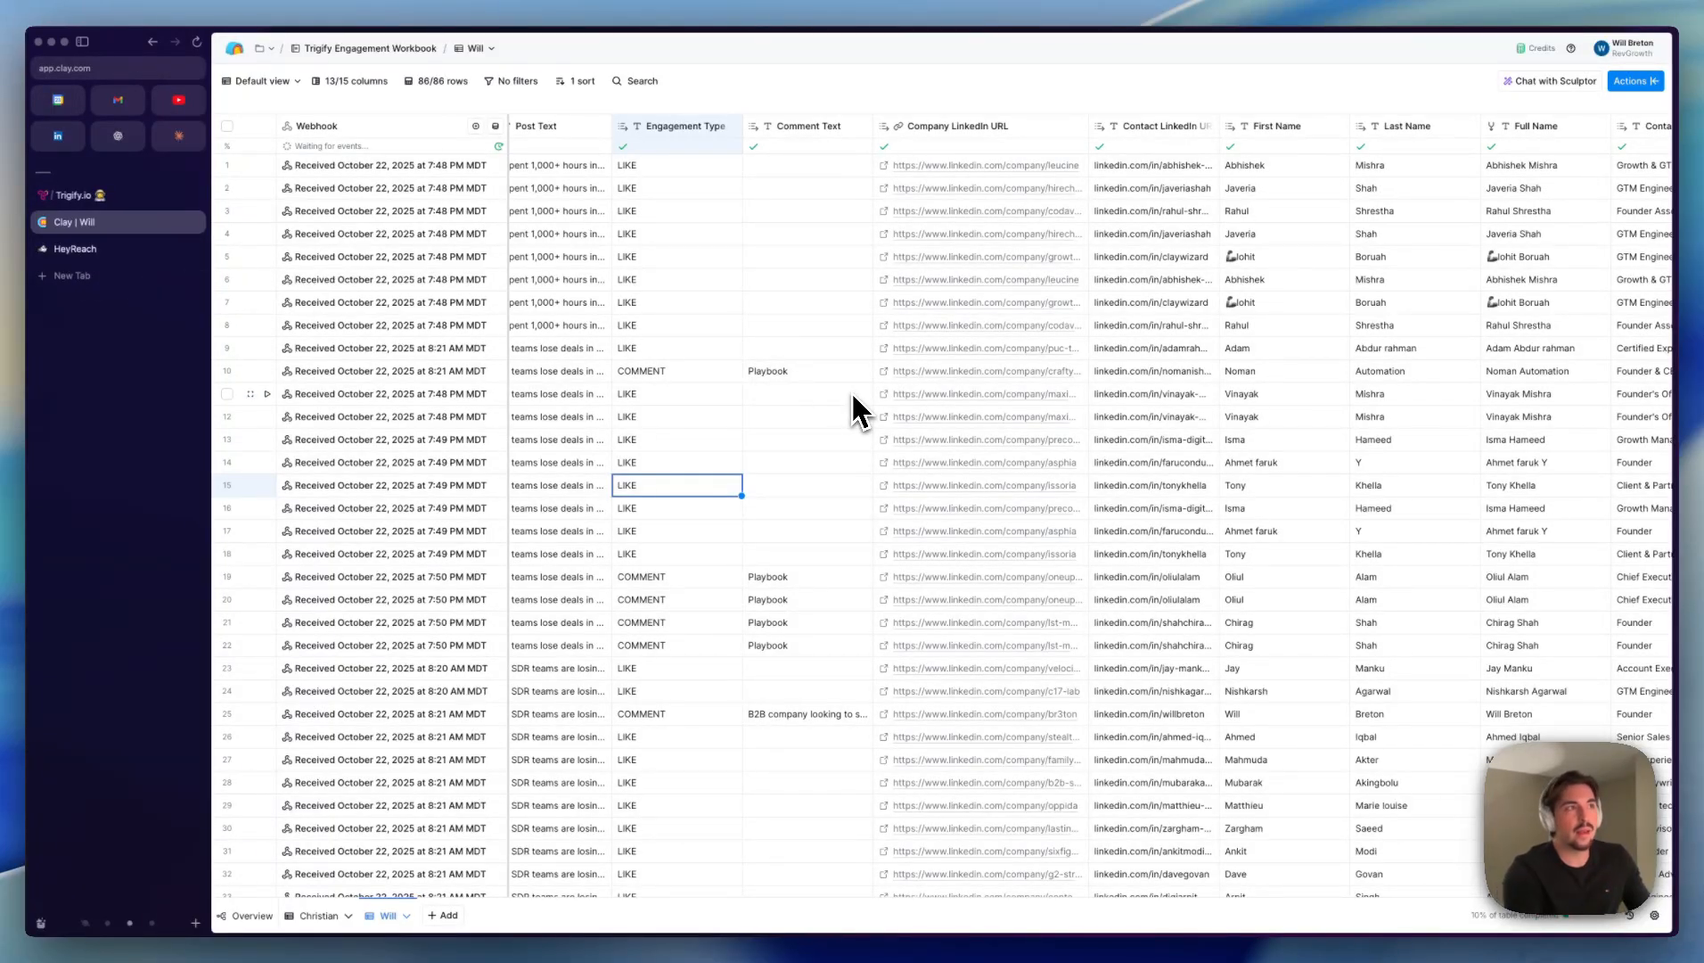
{"action": "scroll", "coordinate": [977, 356], "scroll_direction": "right", "scroll_amount": 5}
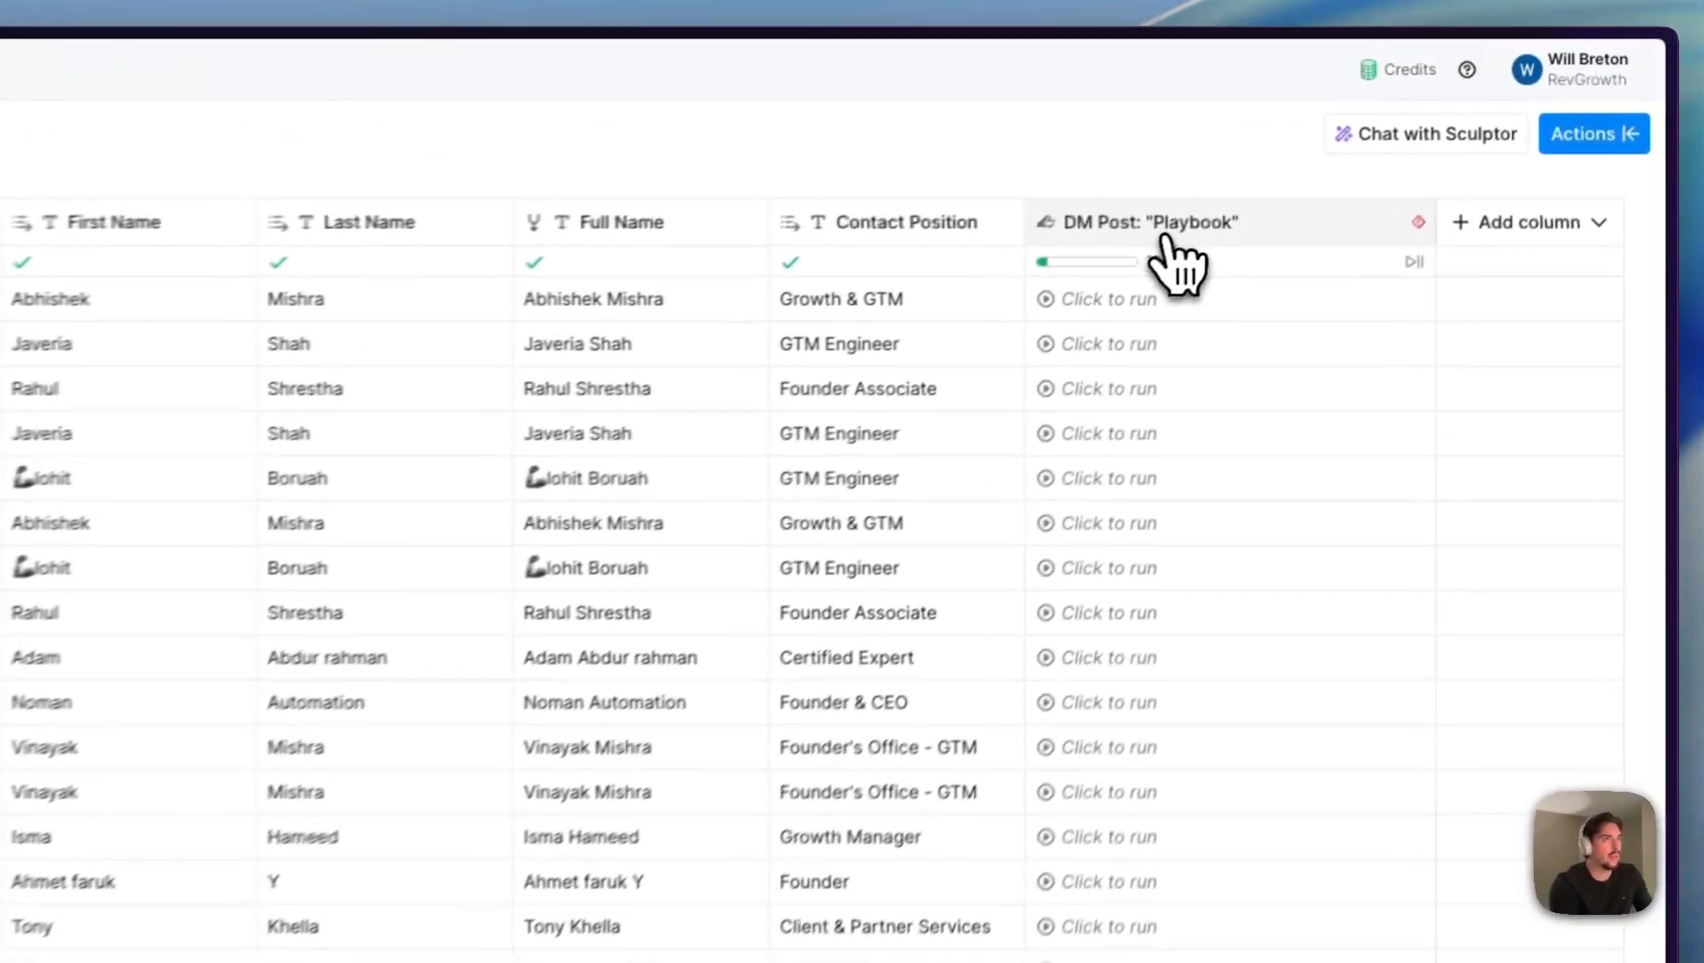
{"action": "left_click", "coordinate": [1166, 236]}
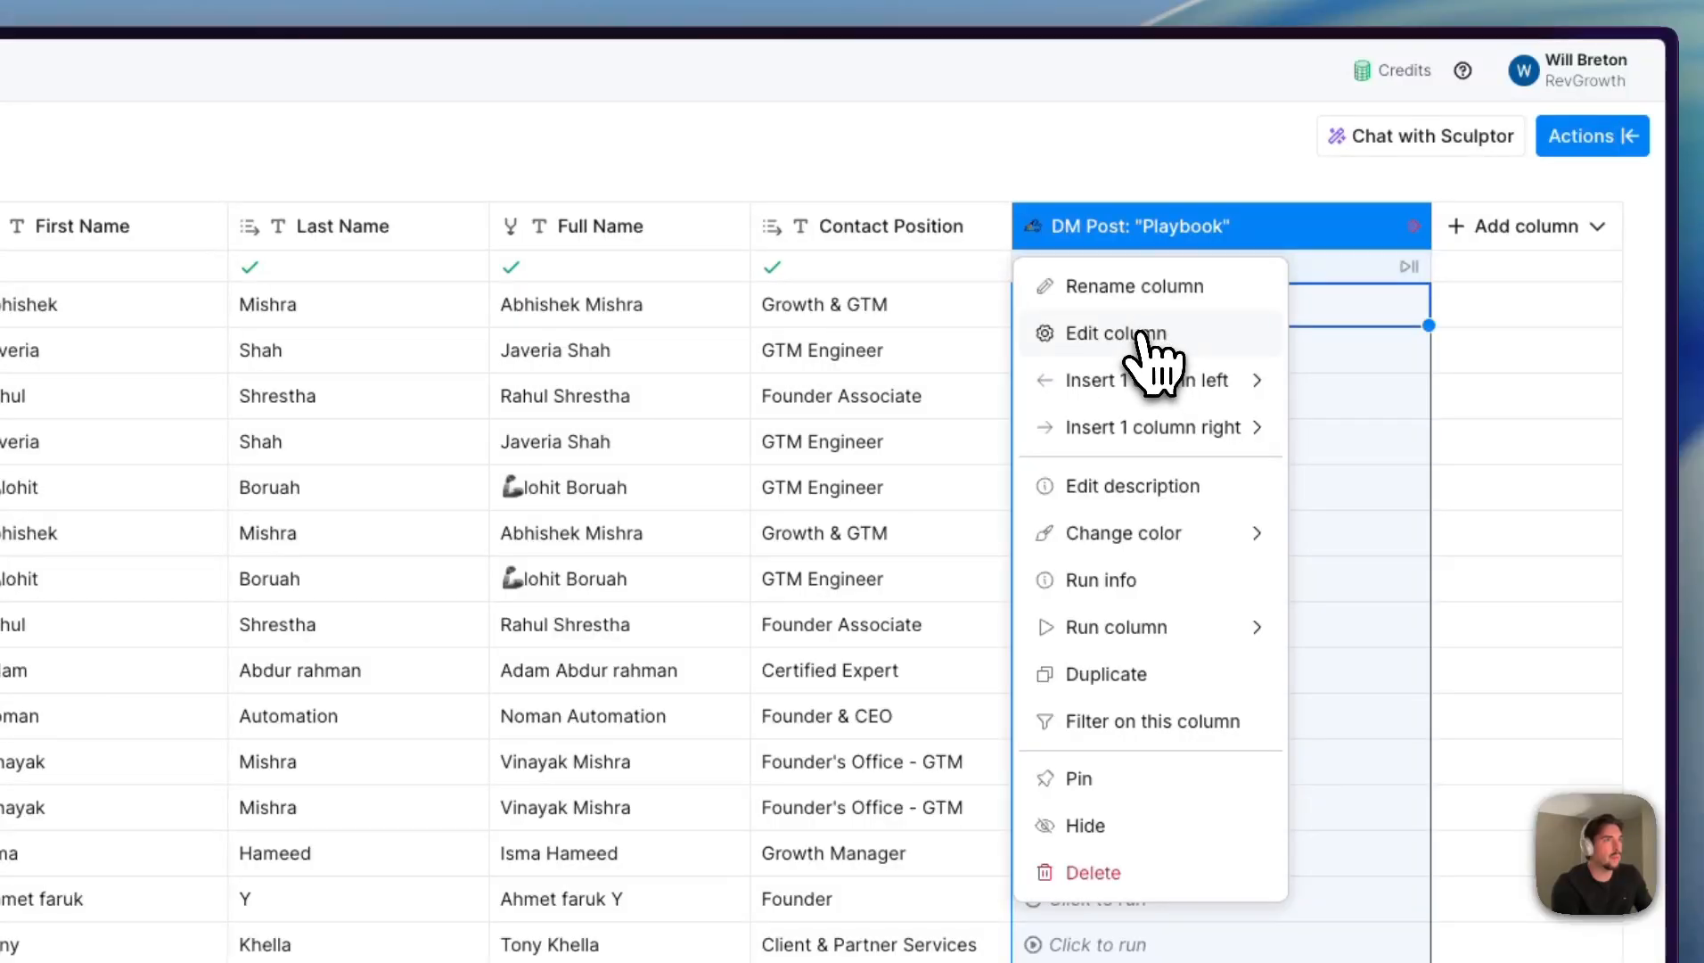
{"action": "left_click", "coordinate": [1141, 332]}
{"action": "scroll", "coordinate": [629, 240], "scroll_direction": "right", "scroll_amount": 5}
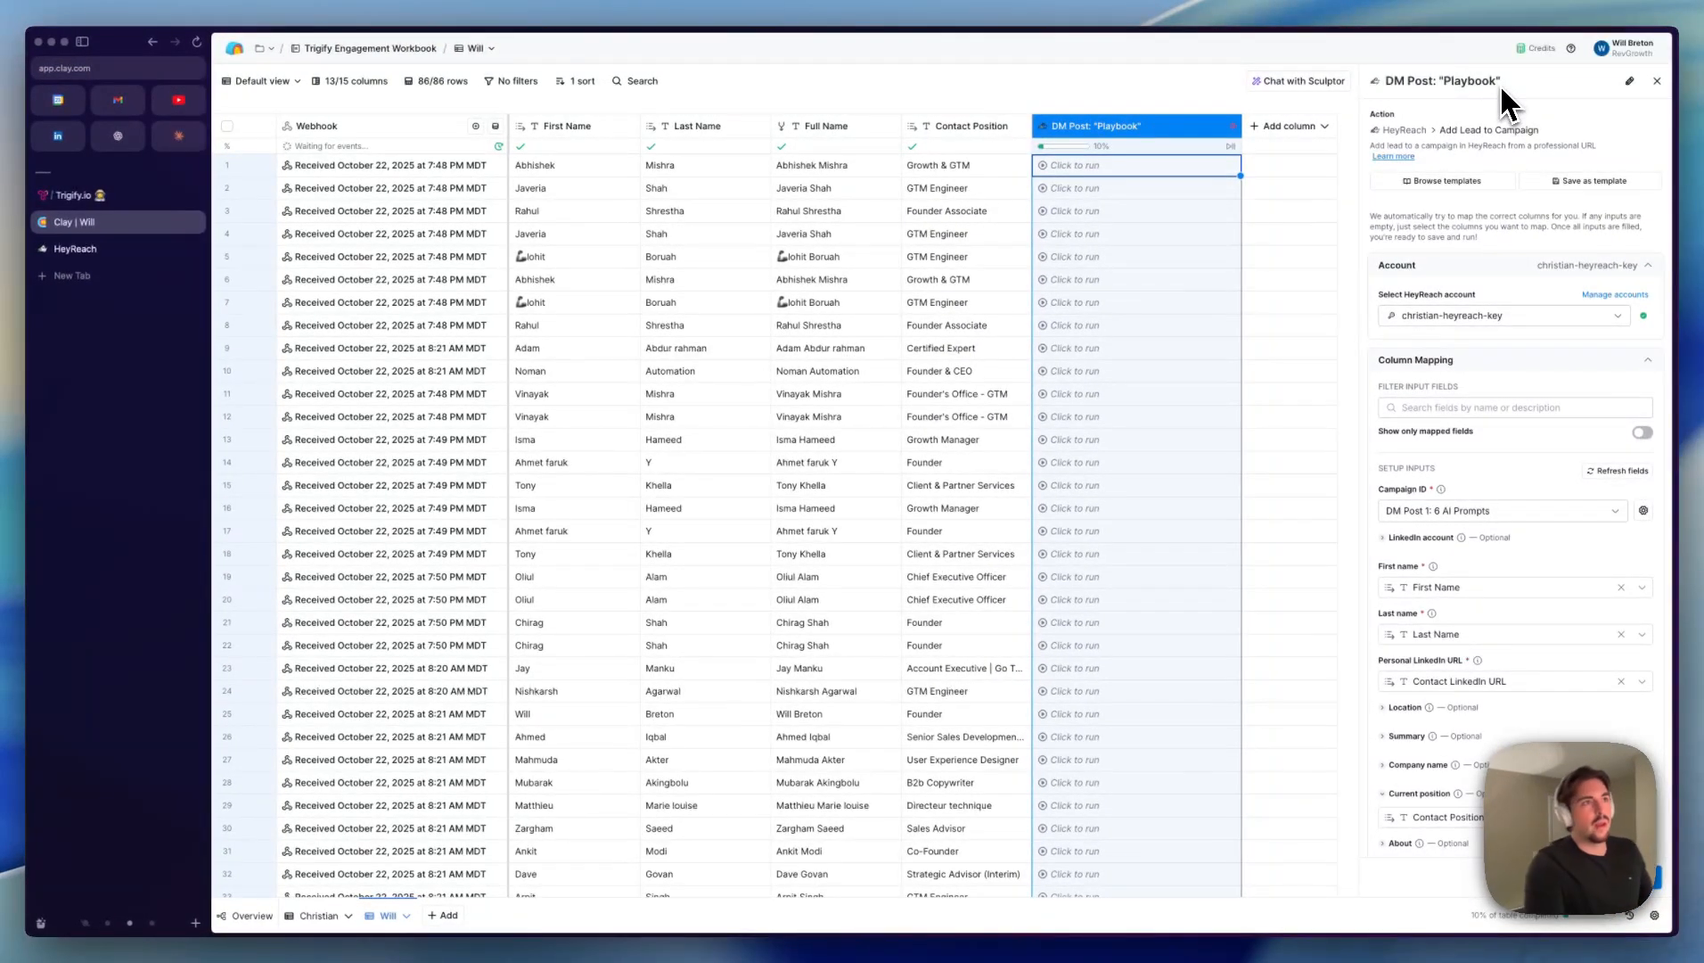
{"action": "scroll", "coordinate": [1429, 370], "scroll_direction": "down", "scroll_amount": 6}
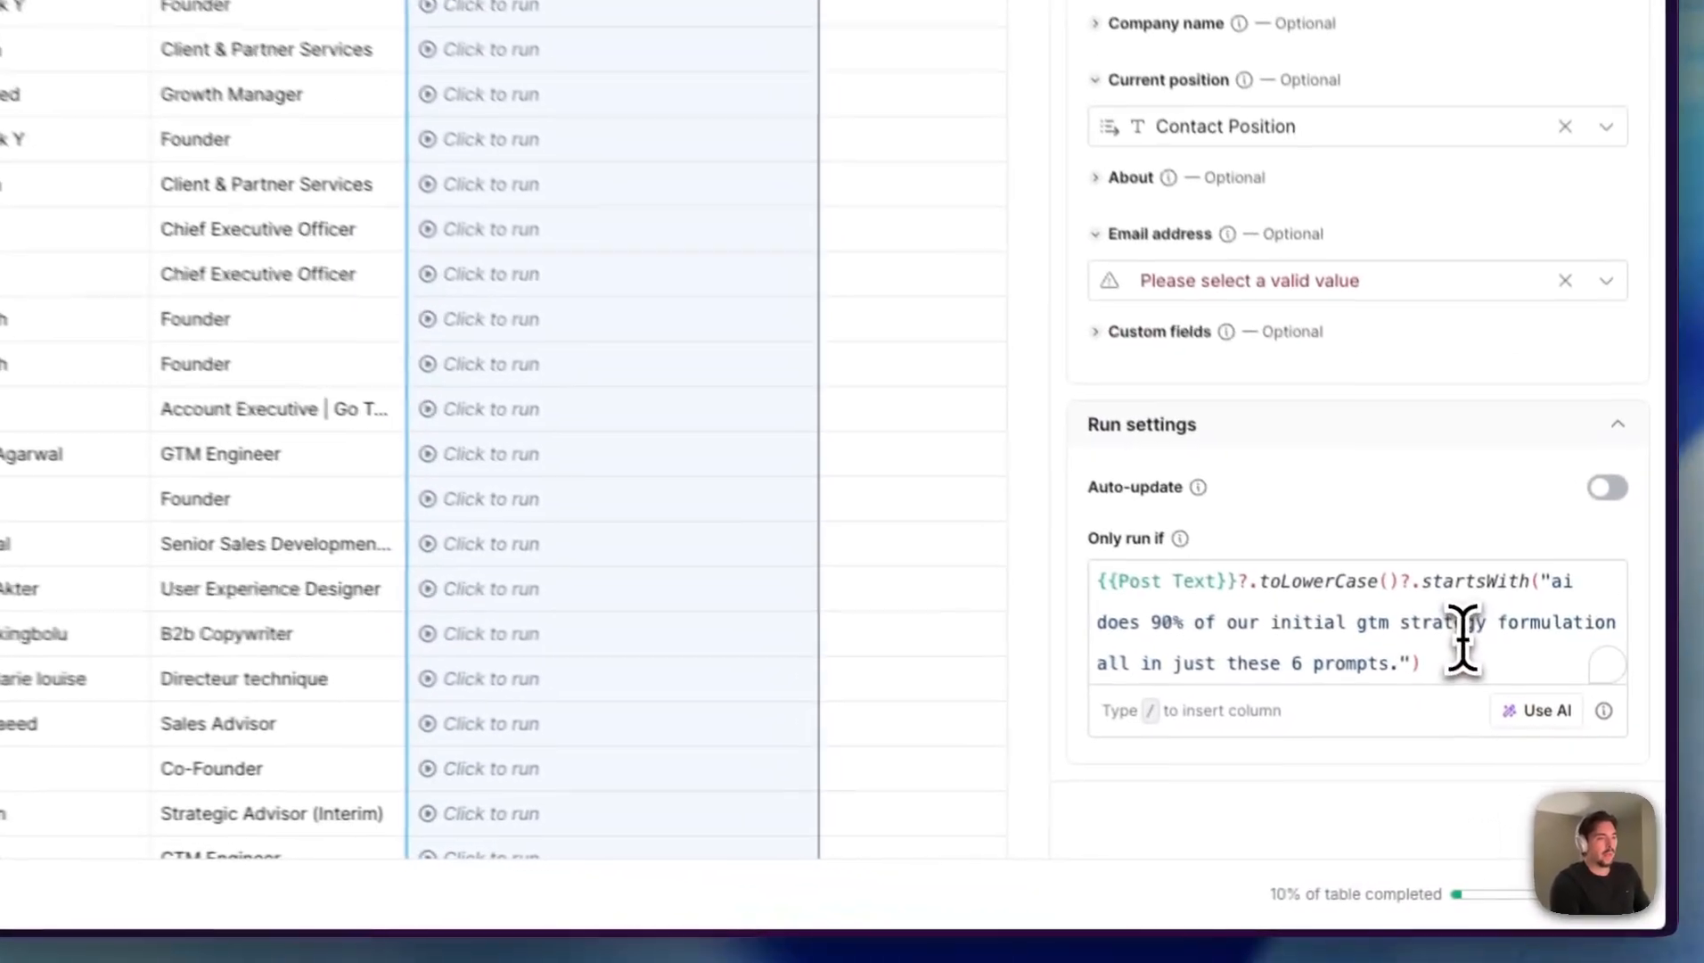
- Clear the column's Only run if formula and check the existing prompt in the conditional run formula generator
{"action": "left_click_drag", "start_coordinate": [1466, 658], "coordinate": [1233, 595]}
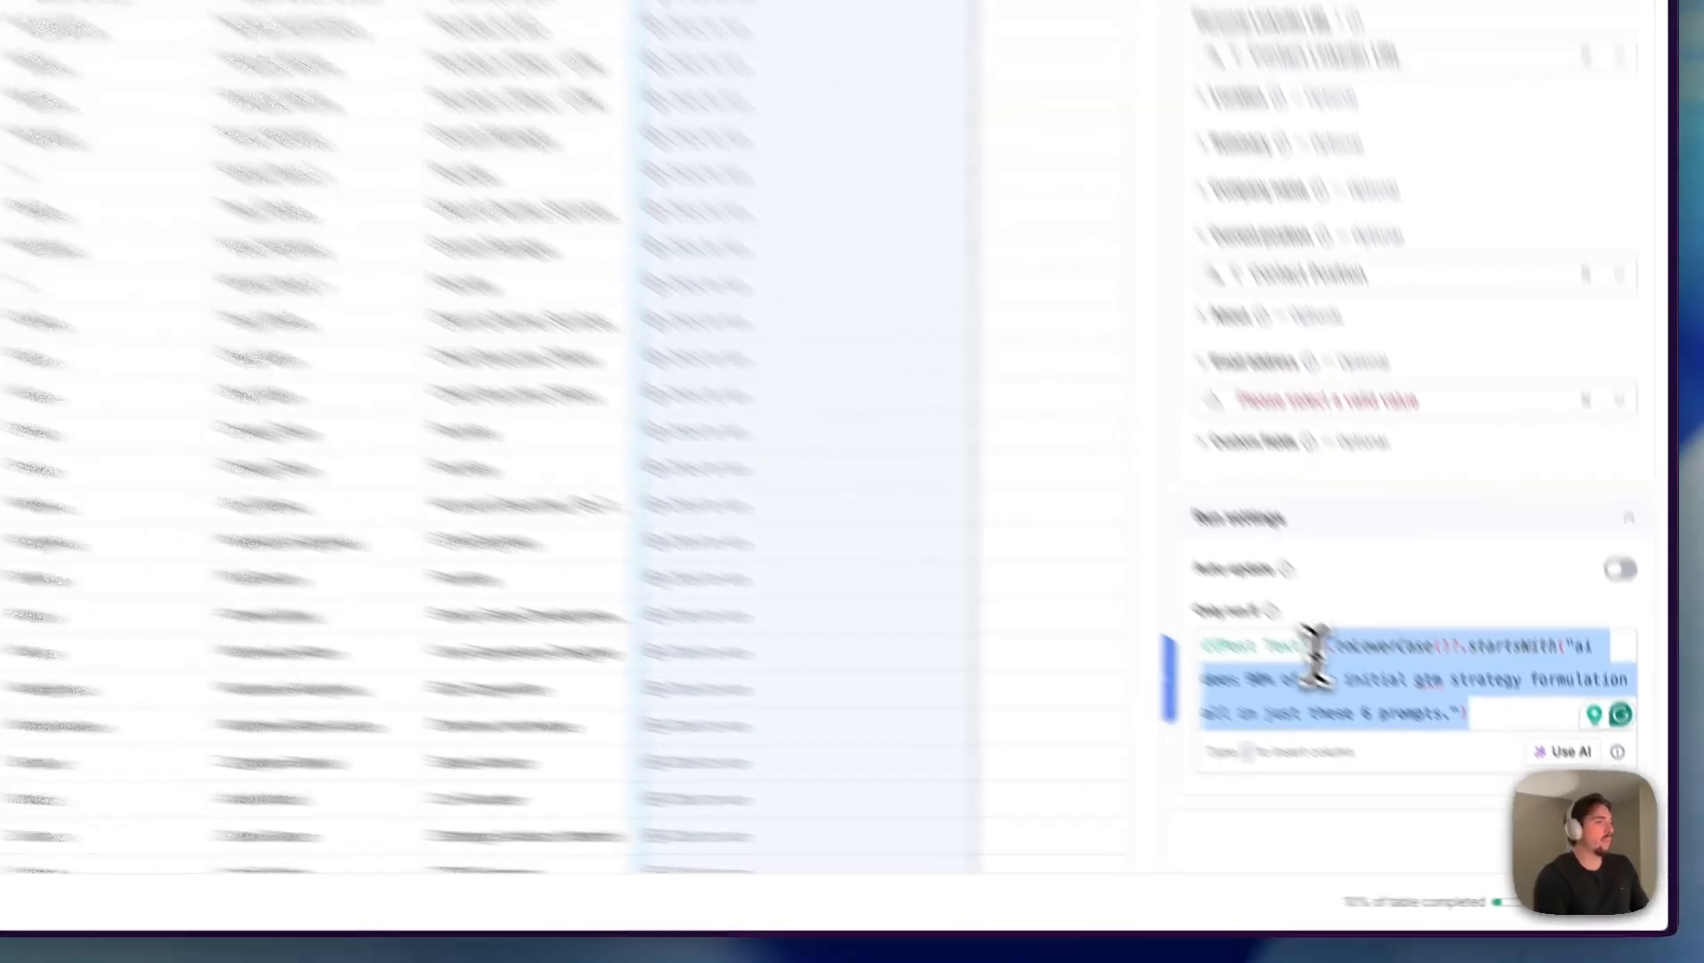
{"action": "key", "text": "BackSpace"}
{"action": "key", "text": "BackSpace"}
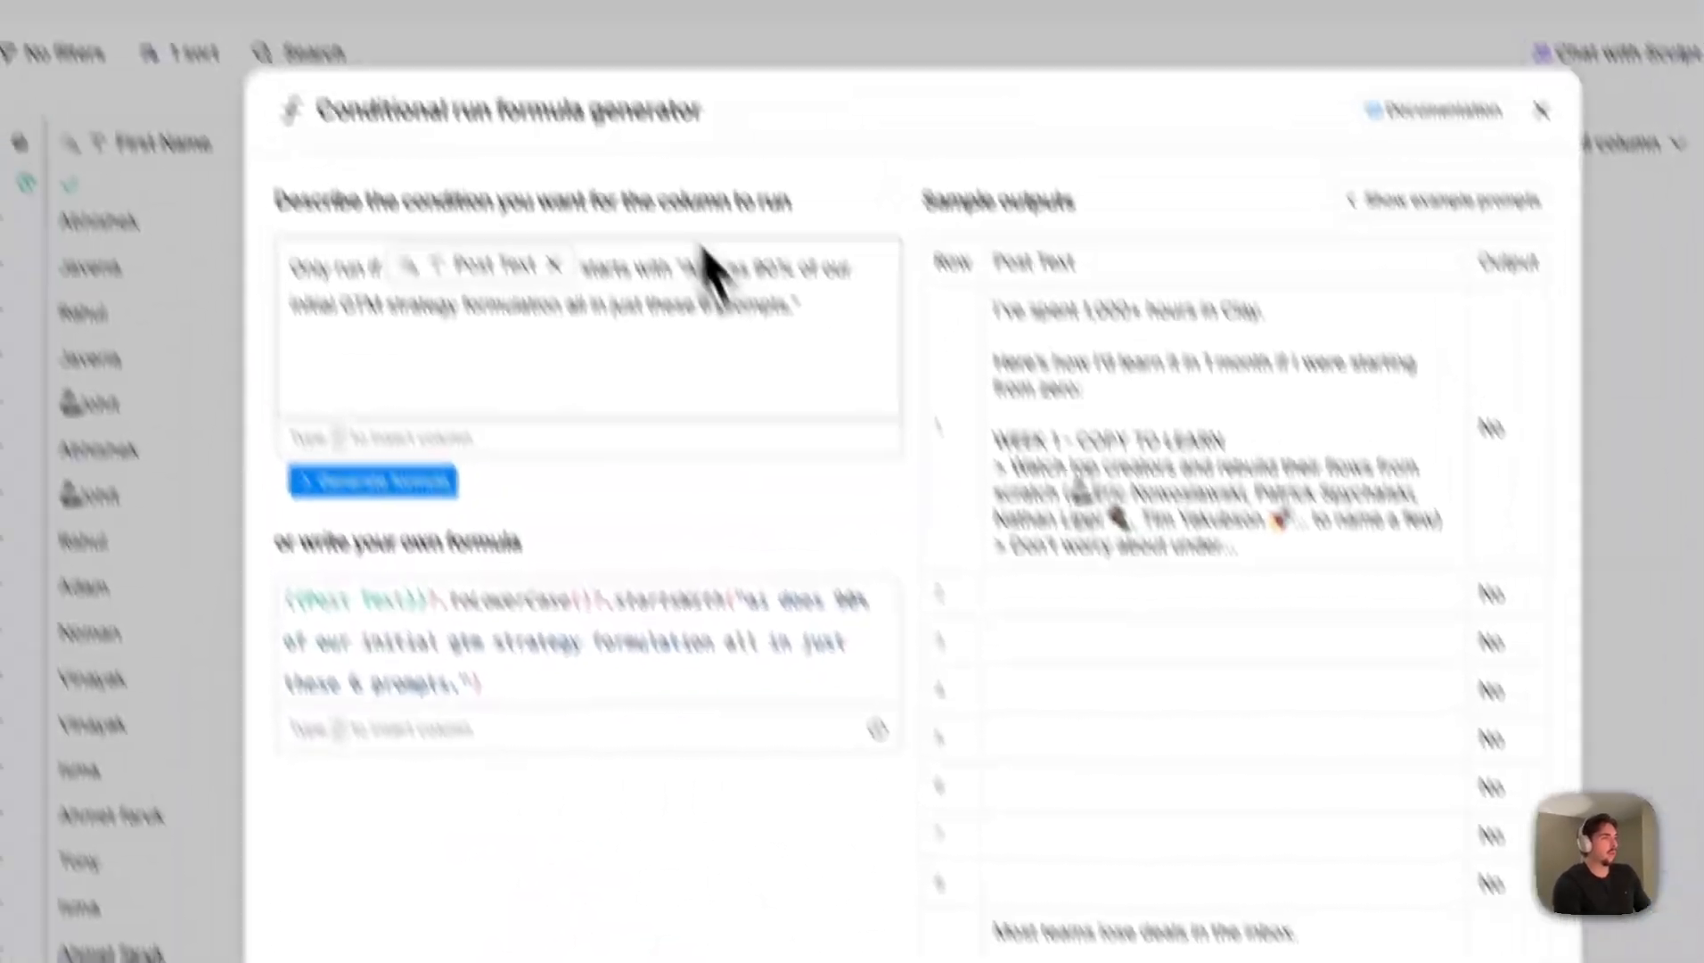
{"action": "key", "text": "super+a"}
{"action": "left_click", "coordinate": [535, 305]}
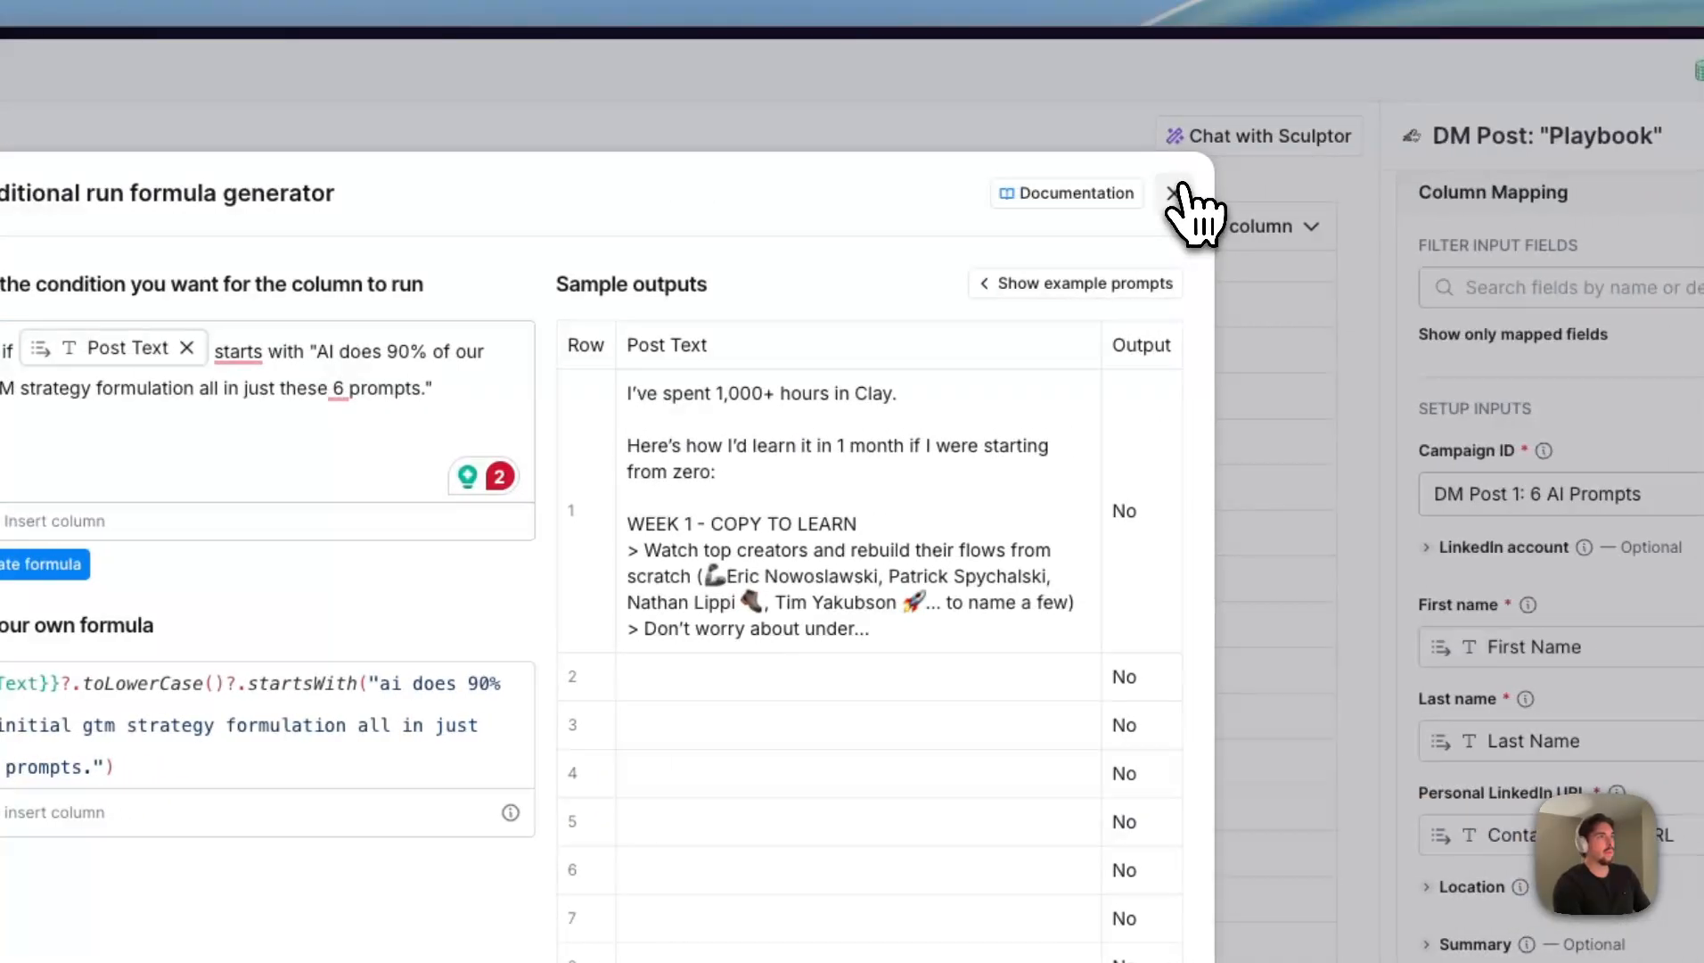
{"action": "left_click", "coordinate": [1592, 194]}
- Copy the opening line "Most teams lose deals in the inbox." from the Post Text cell of the "Playbook" comment row
{"action": "scroll", "coordinate": [650, 448], "scroll_direction": "left", "scroll_amount": 10}
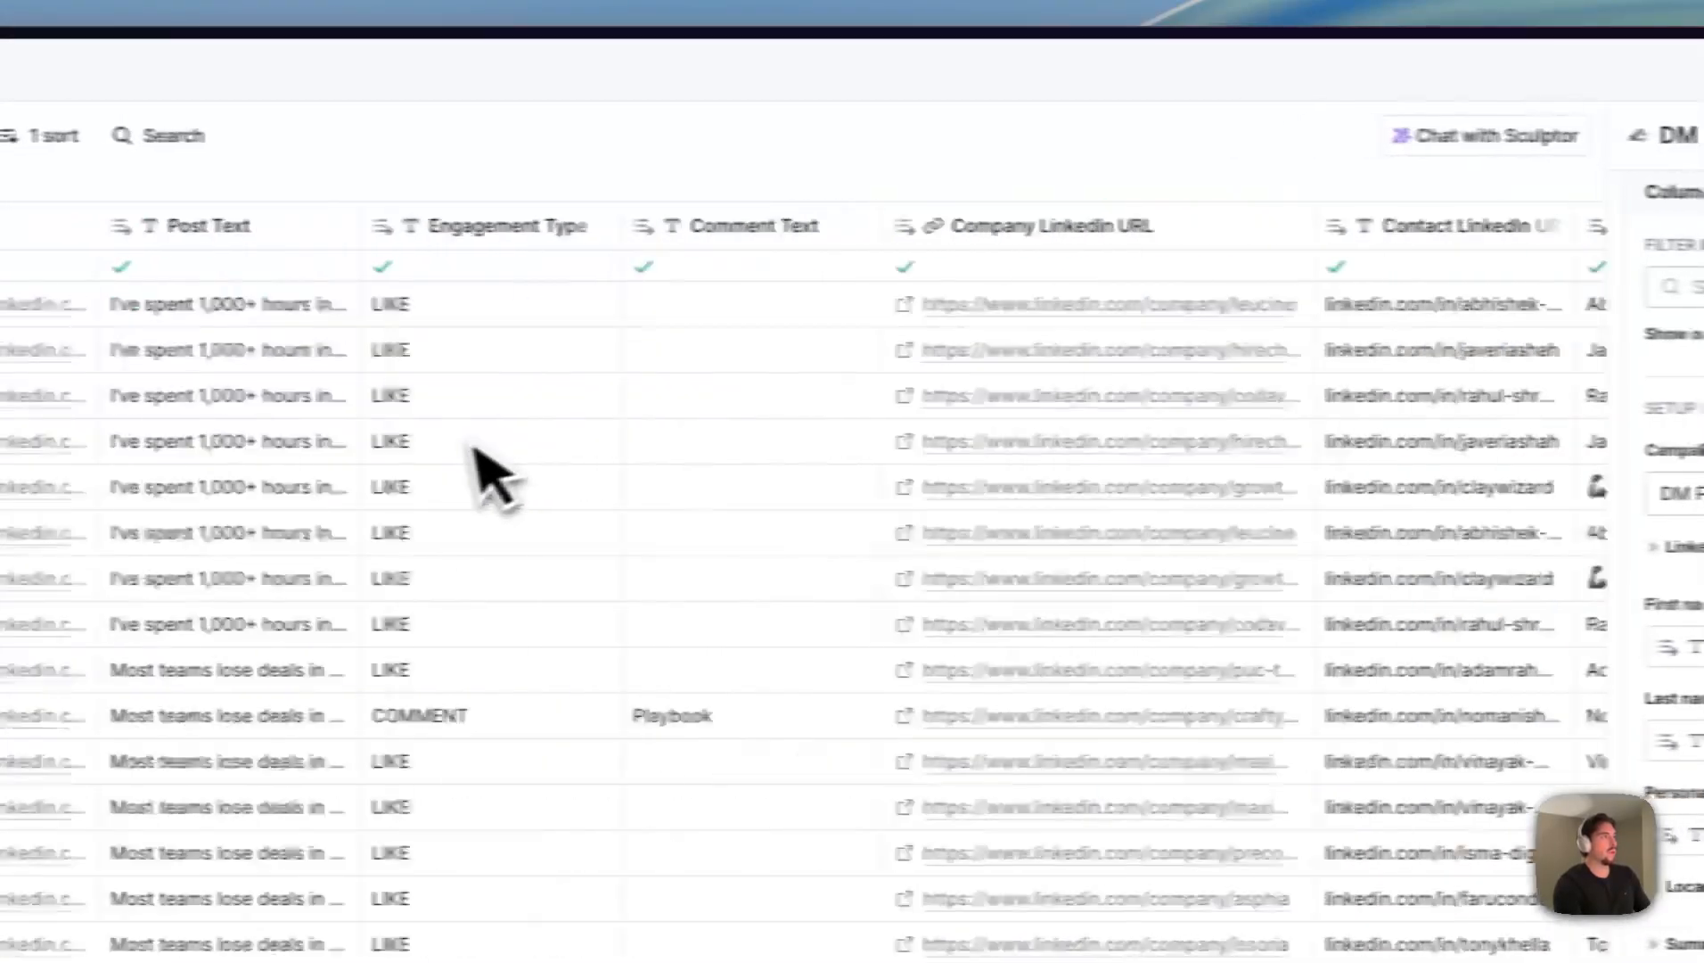
{"action": "left_click", "coordinate": [596, 713]}
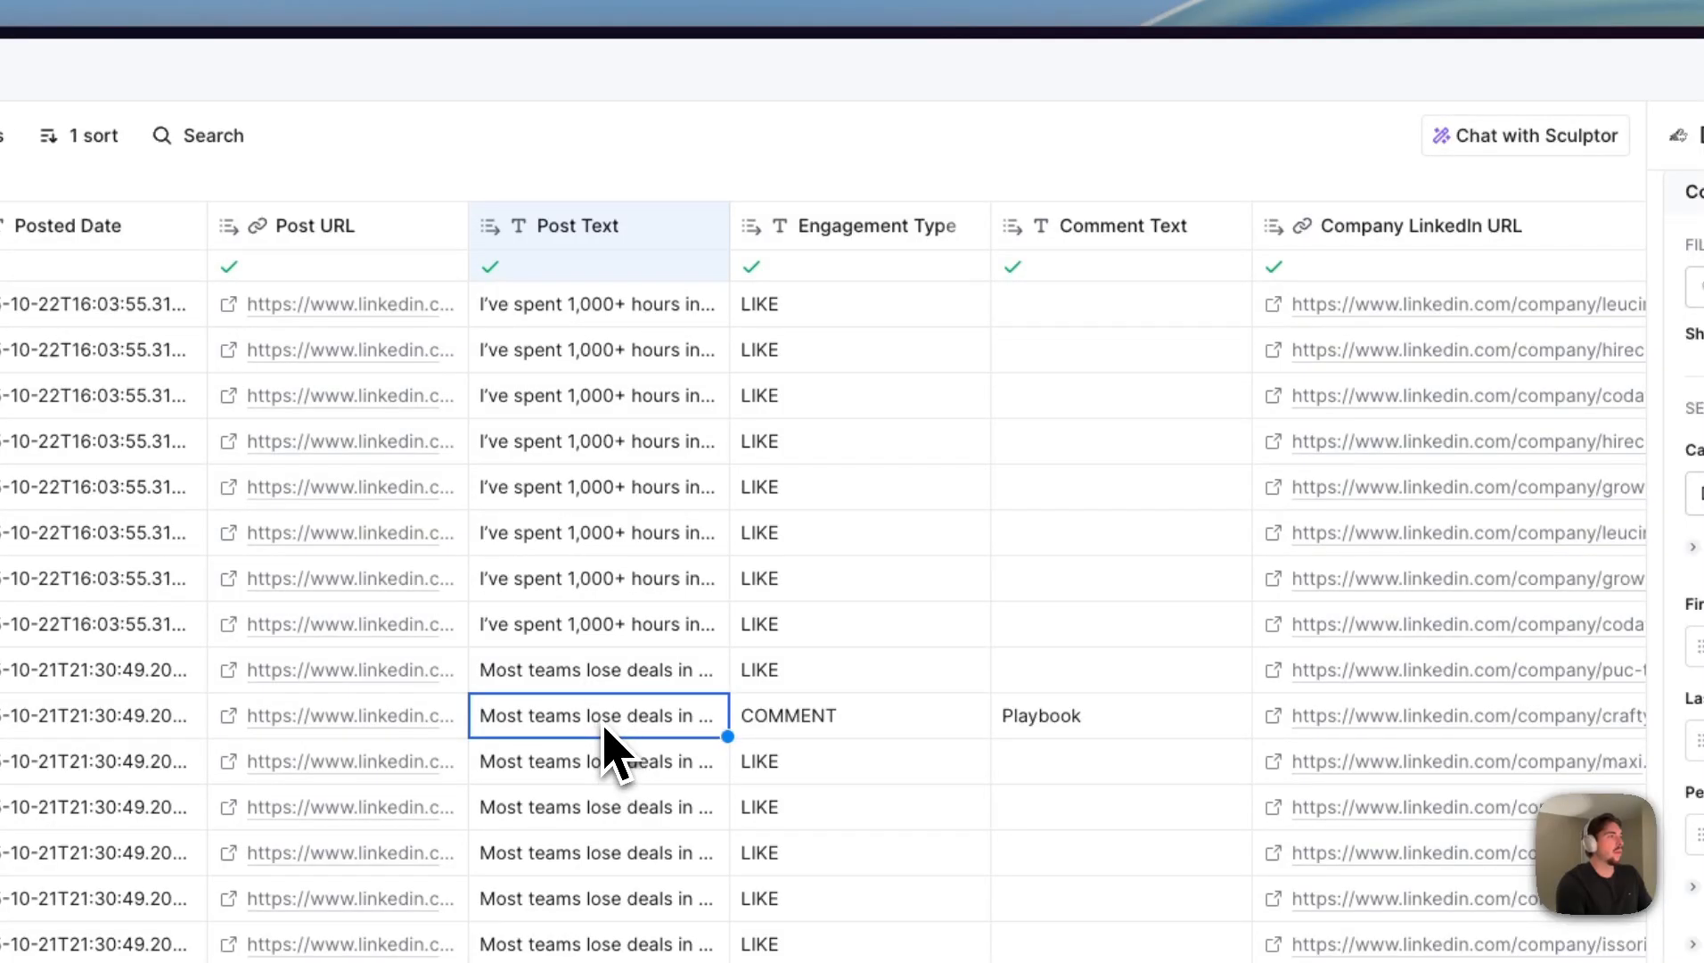
{"action": "left_click", "coordinate": [593, 713]}
{"action": "left_click_drag", "start_coordinate": [539, 746], "coordinate": [487, 718]}
{"action": "key", "text": "ctrl+c"}
- Reopen the column's conditional run formula generator and replace the quoted post opening with "Most teams lose deals in the inbox."
{"action": "scroll", "coordinate": [860, 655], "scroll_direction": "right", "scroll_amount": 1}
{"action": "scroll", "coordinate": [858, 650], "scroll_direction": "right", "scroll_amount": 15}
{"action": "left_click", "coordinate": [1190, 233]}
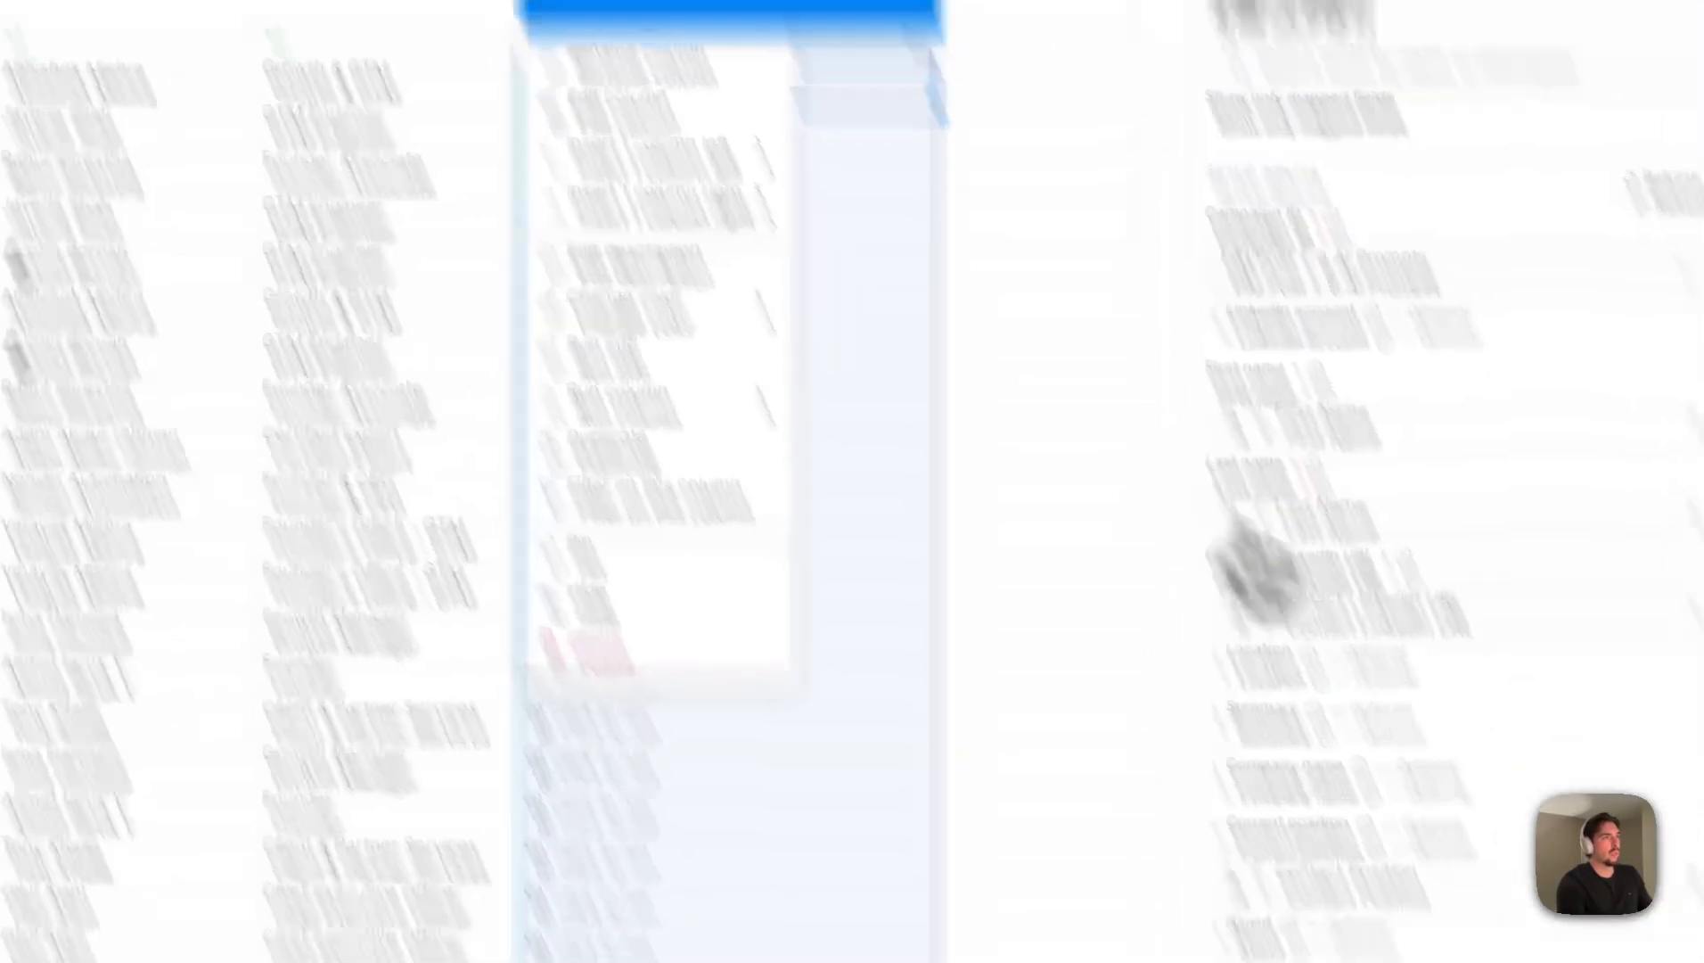
{"action": "left_click", "coordinate": [1530, 800]}
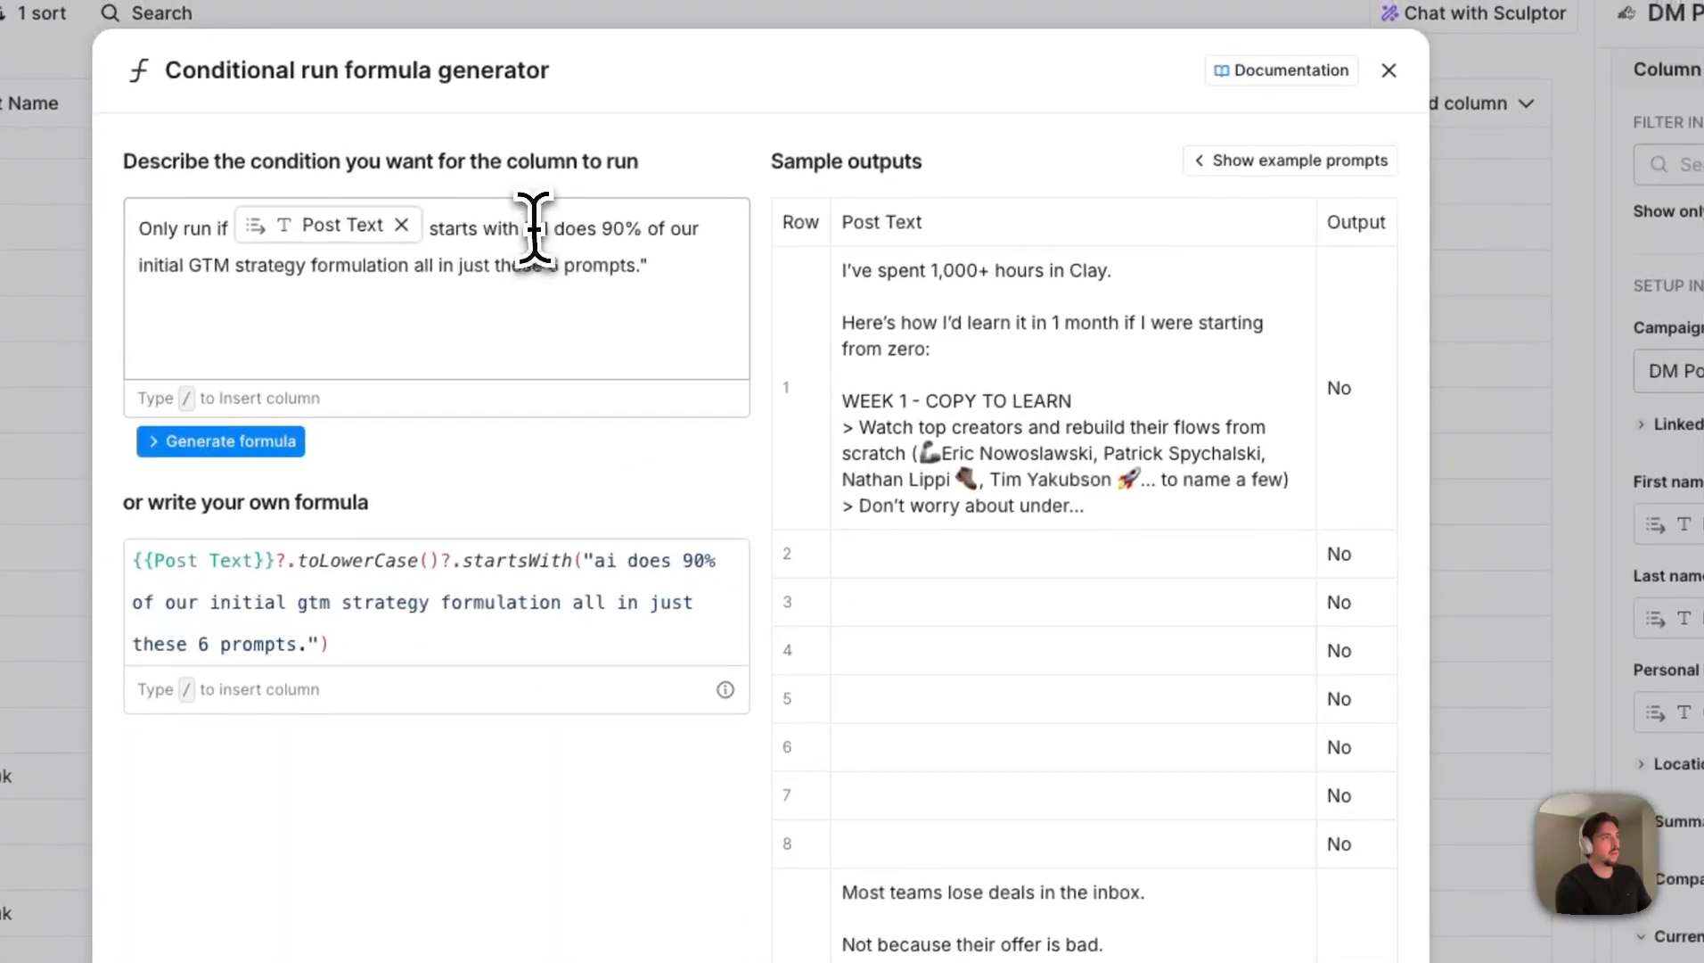
{"action": "left_click_drag", "start_coordinate": [533, 229], "coordinate": [636, 270]}
{"action": "key", "text": "ctrl+v"}
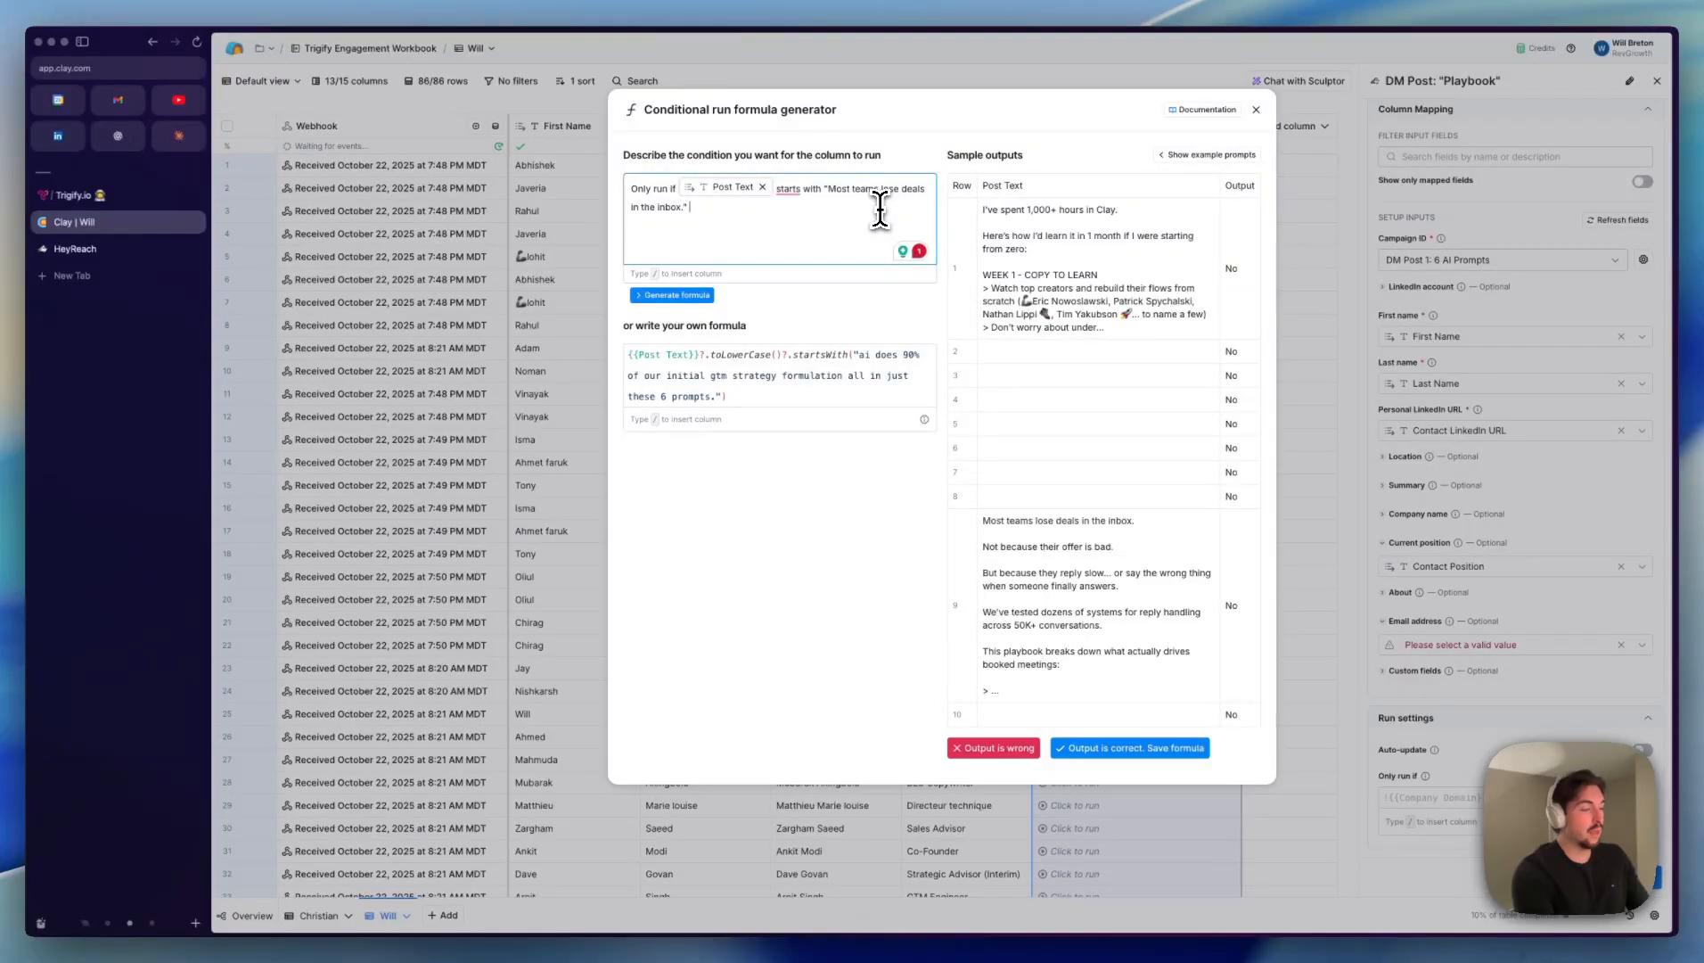
- Add "&& Comment Text contains 'Playbook'" to the condition, referencing the Comment Text column, and generate the formula
{"action": "type", "text": "/commen"}
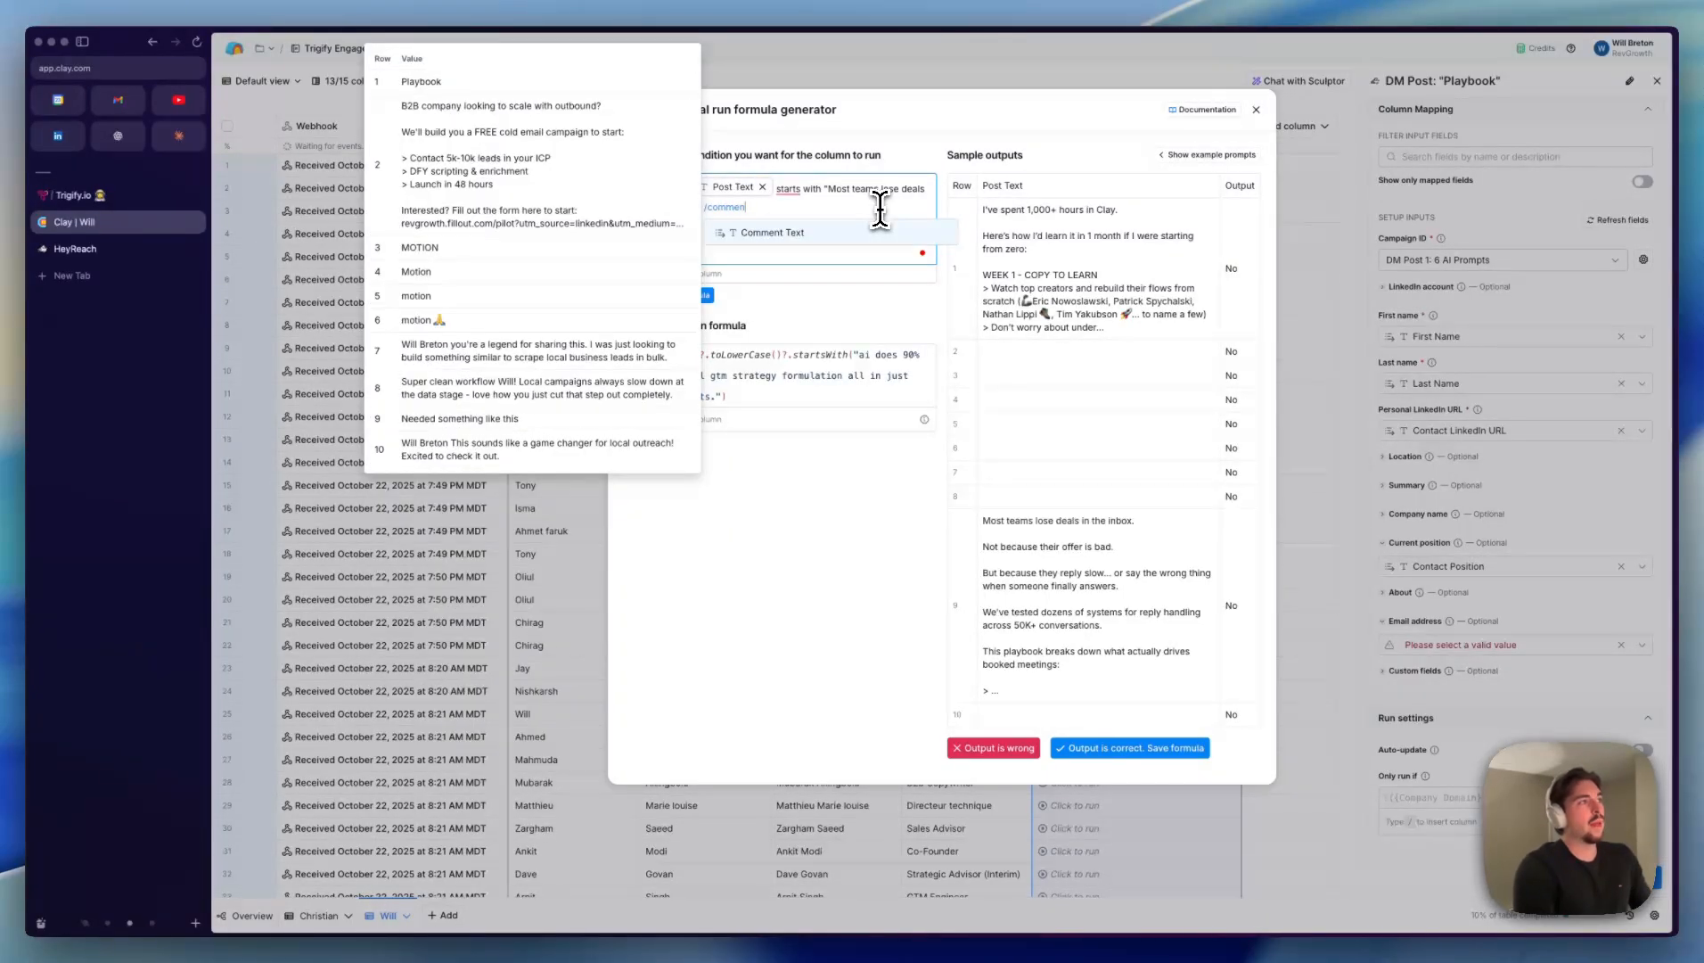
{"action": "key", "text": "Return"}
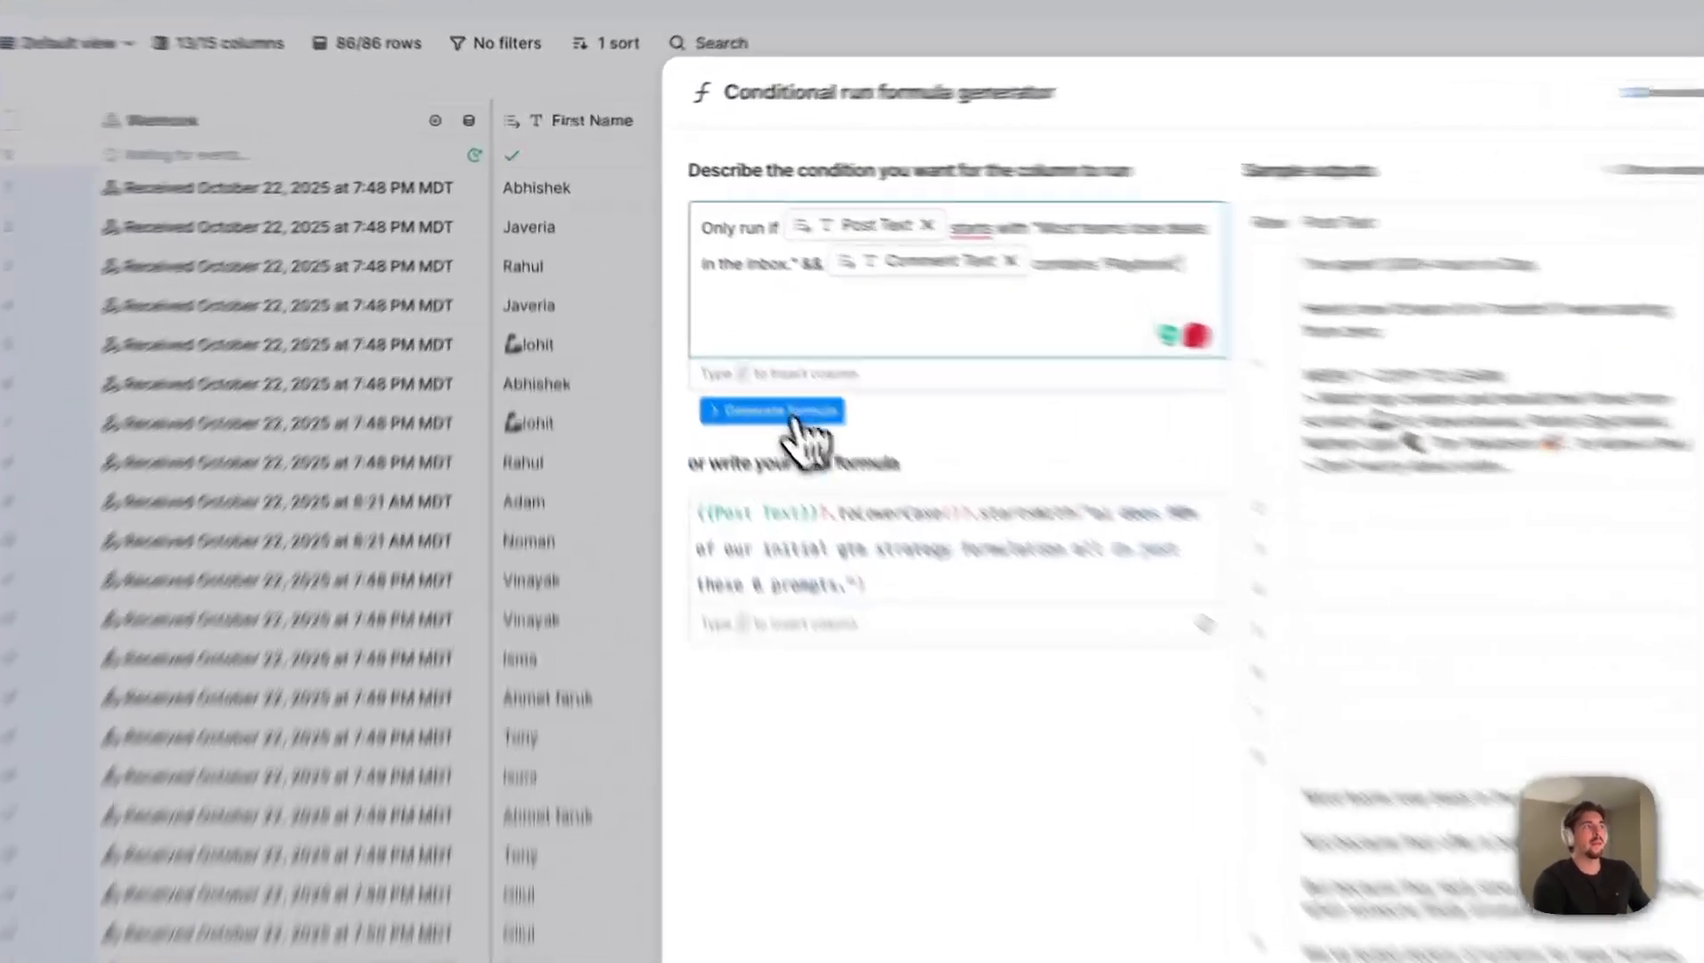
{"action": "left_click", "coordinate": [672, 294]}
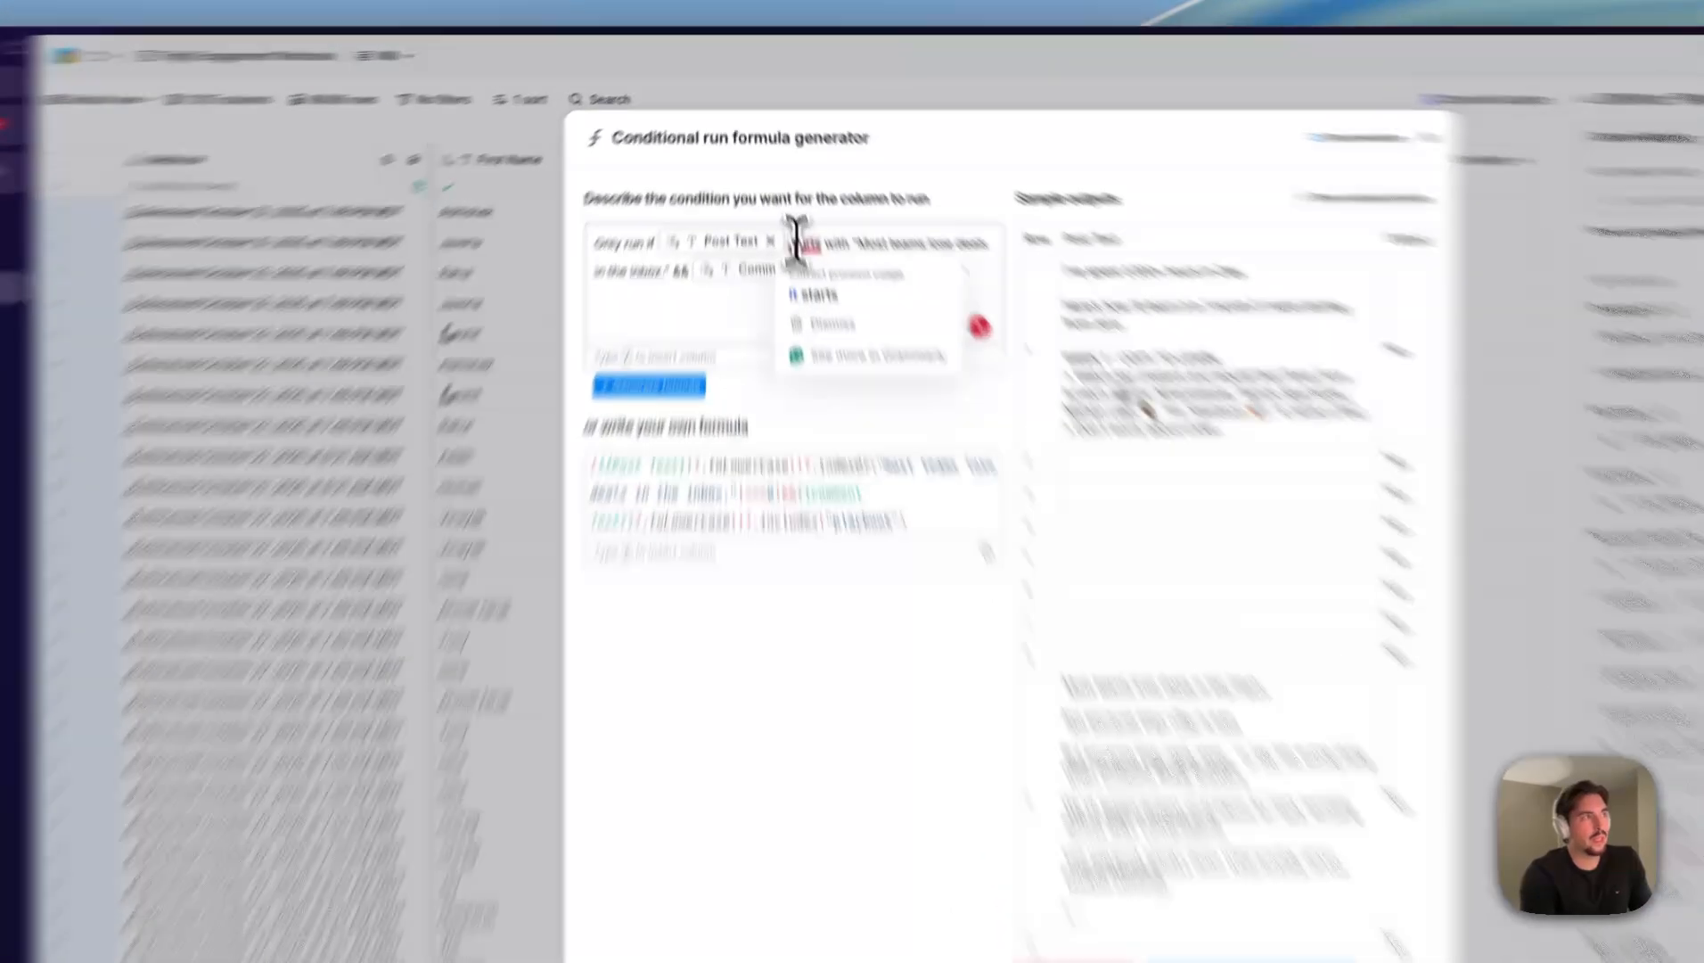
{"action": "left_click_drag", "start_coordinate": [783, 189], "coordinate": [888, 188]}
{"action": "left_click_drag", "start_coordinate": [535, 349], "coordinate": [640, 441]}
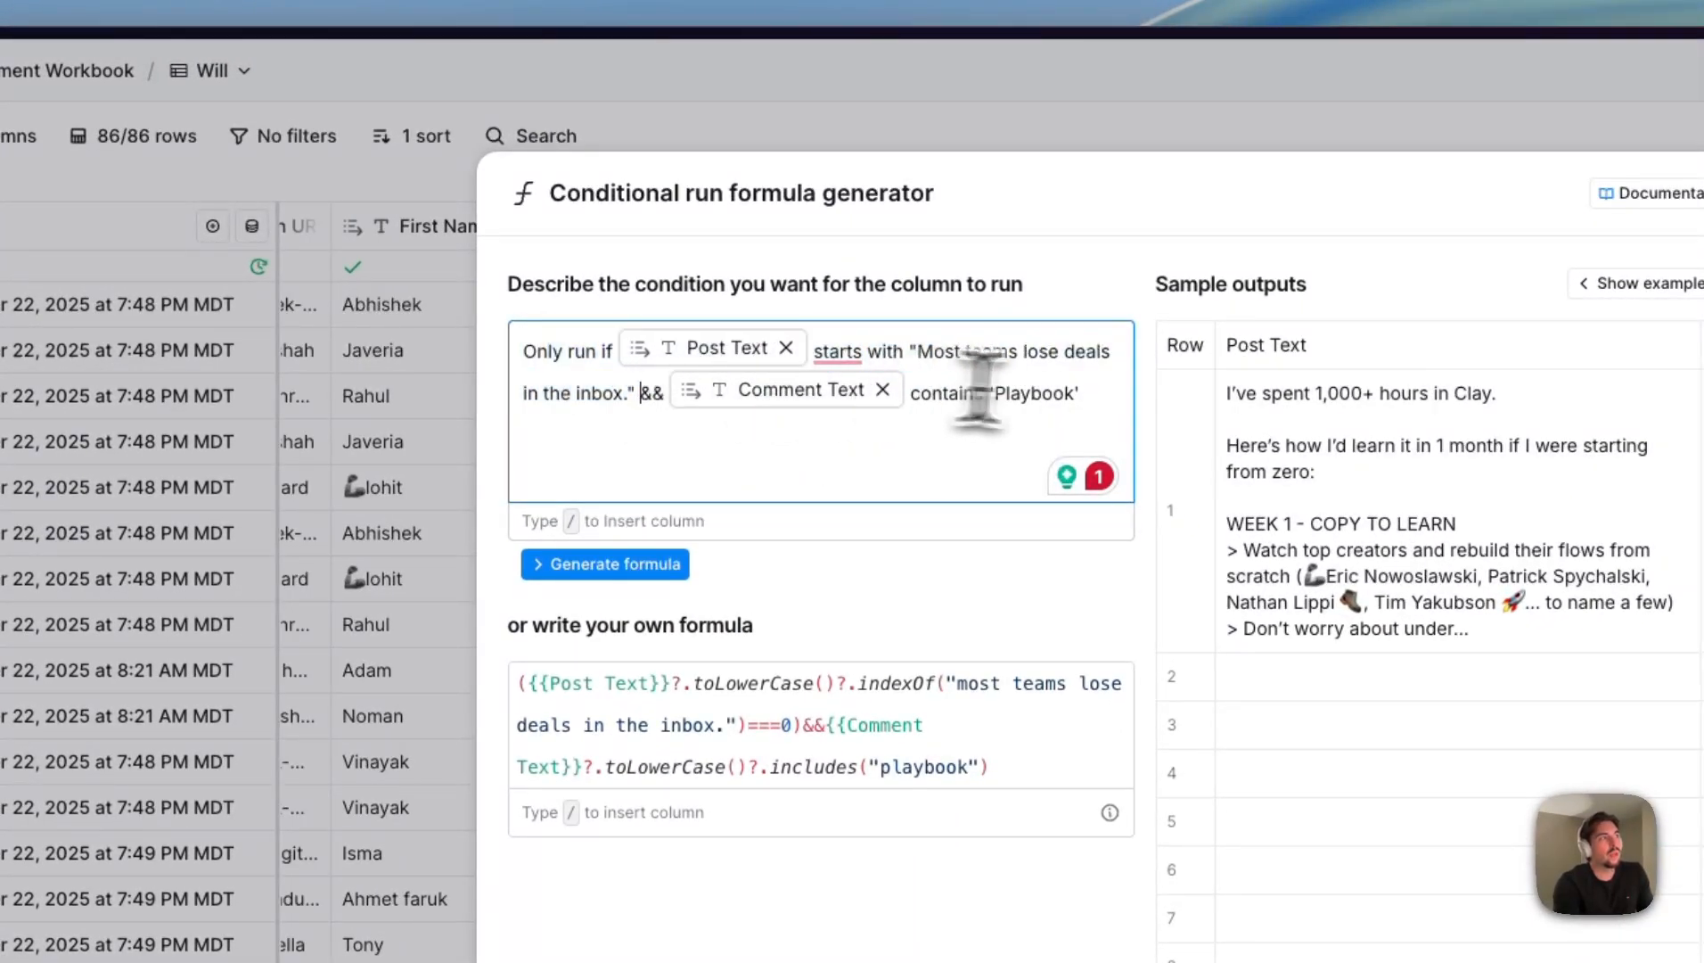
{"action": "left_click_drag", "start_coordinate": [1078, 393], "coordinate": [662, 392]}
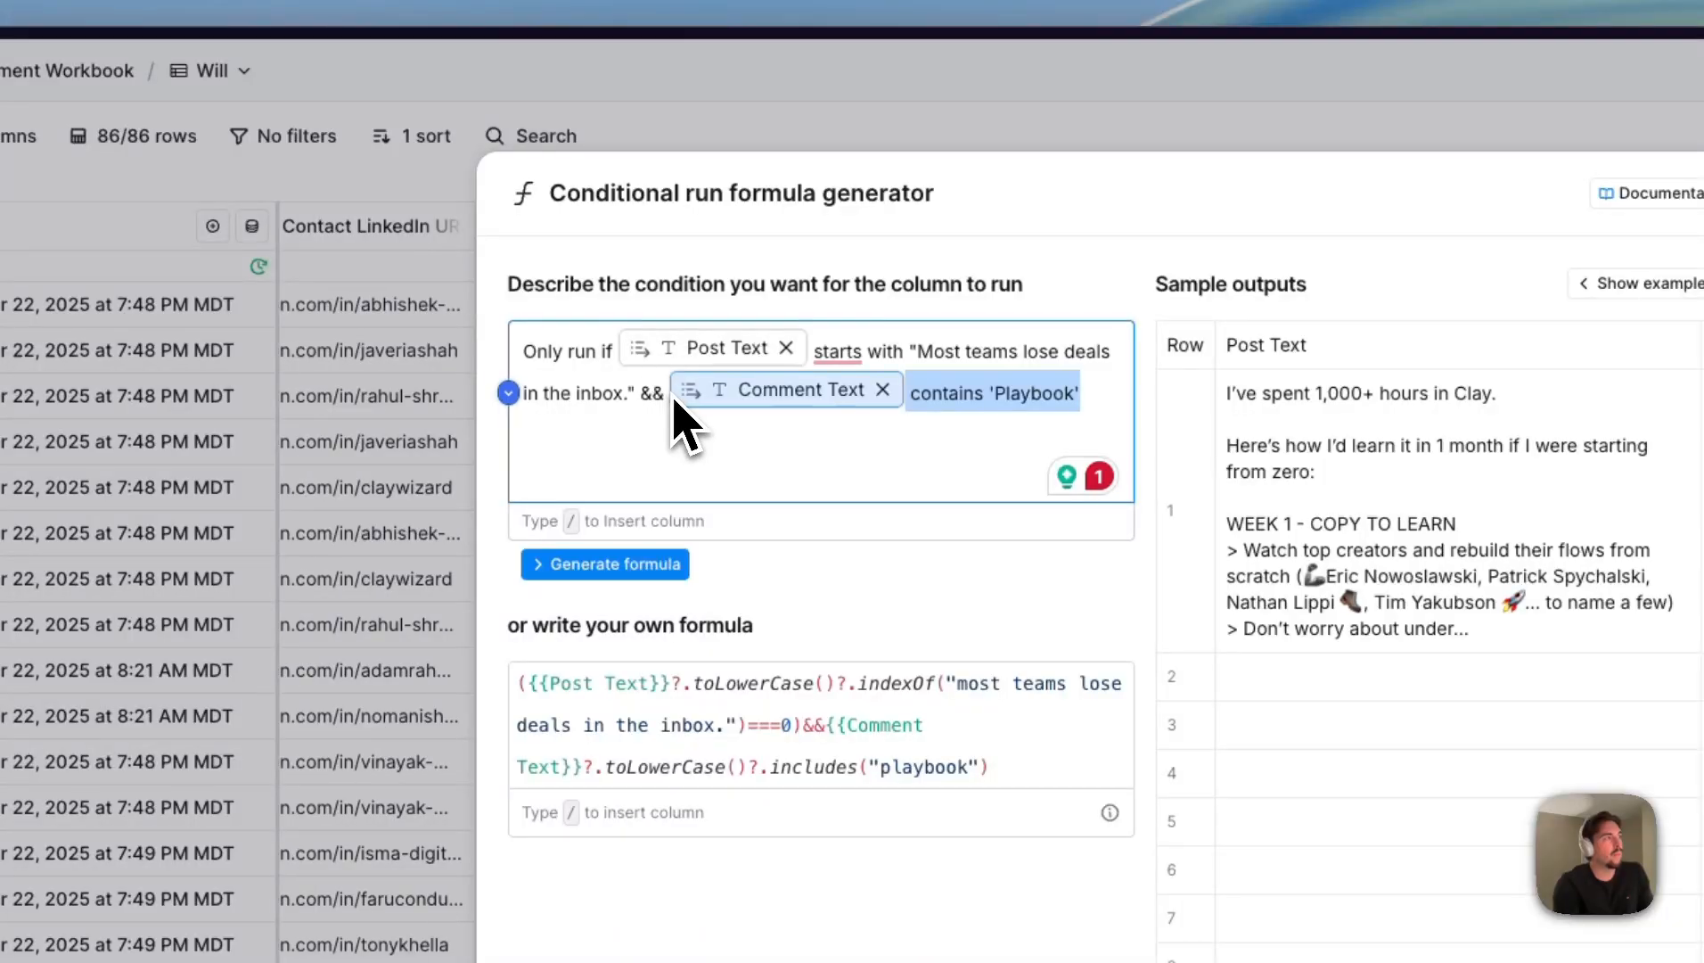
{"action": "left_click", "coordinate": [987, 381]}
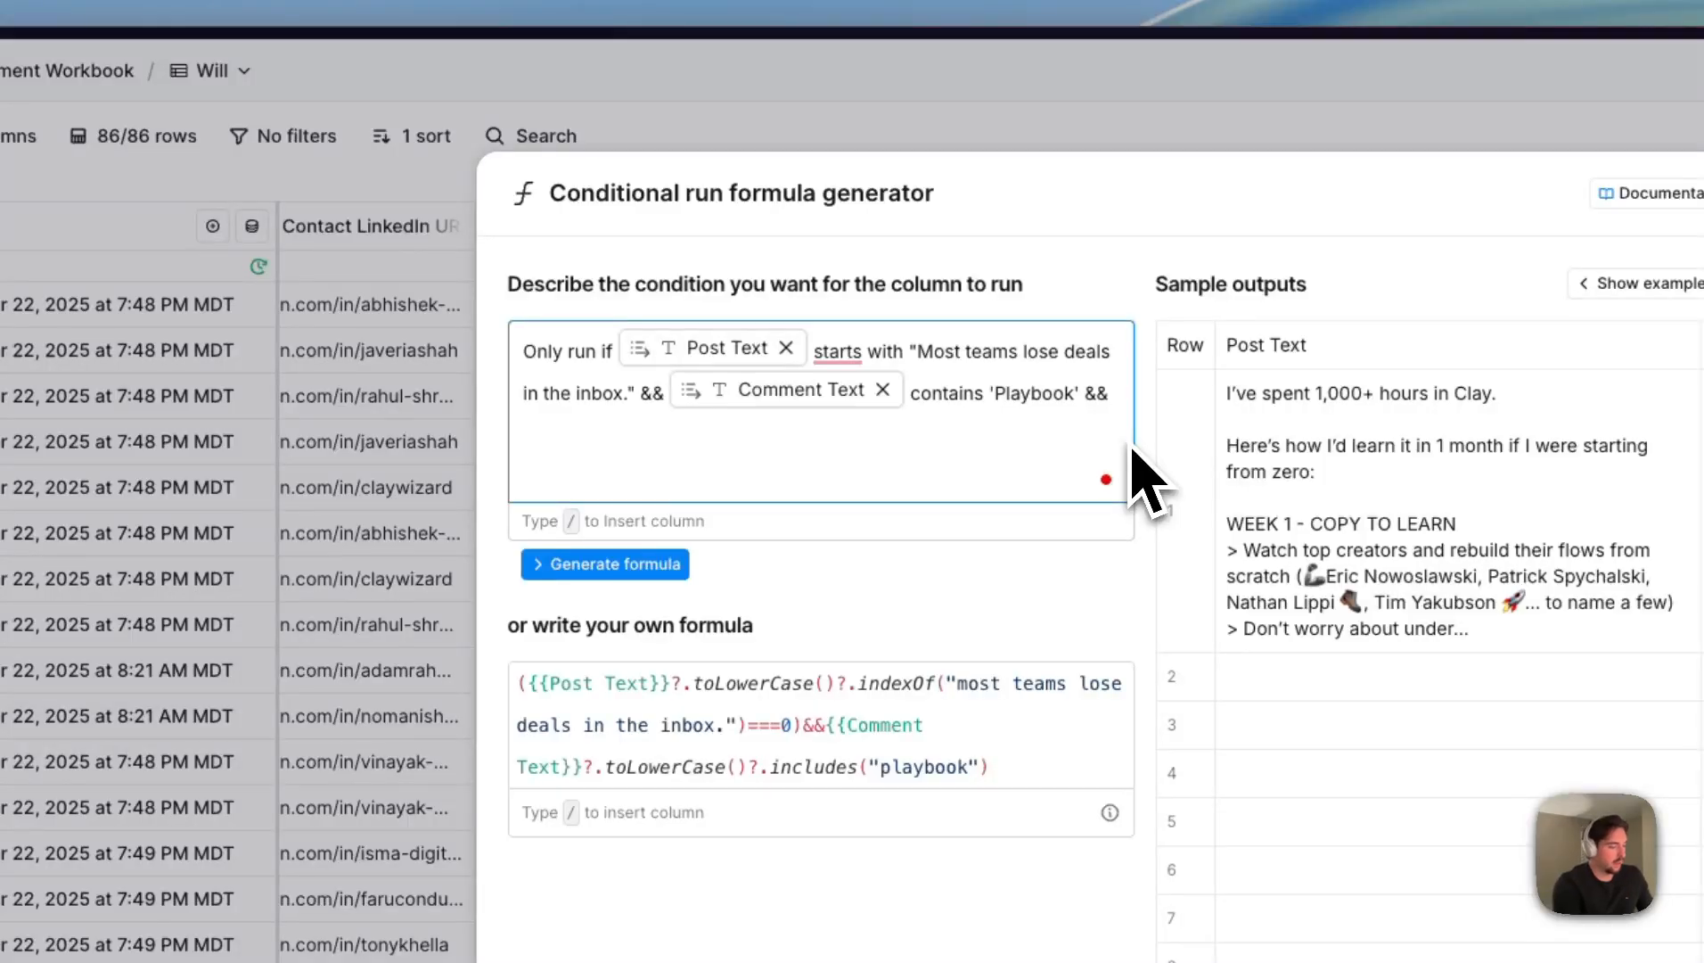
{"action": "type", "text": "/enga"}
{"action": "left_click", "coordinate": [878, 584]}
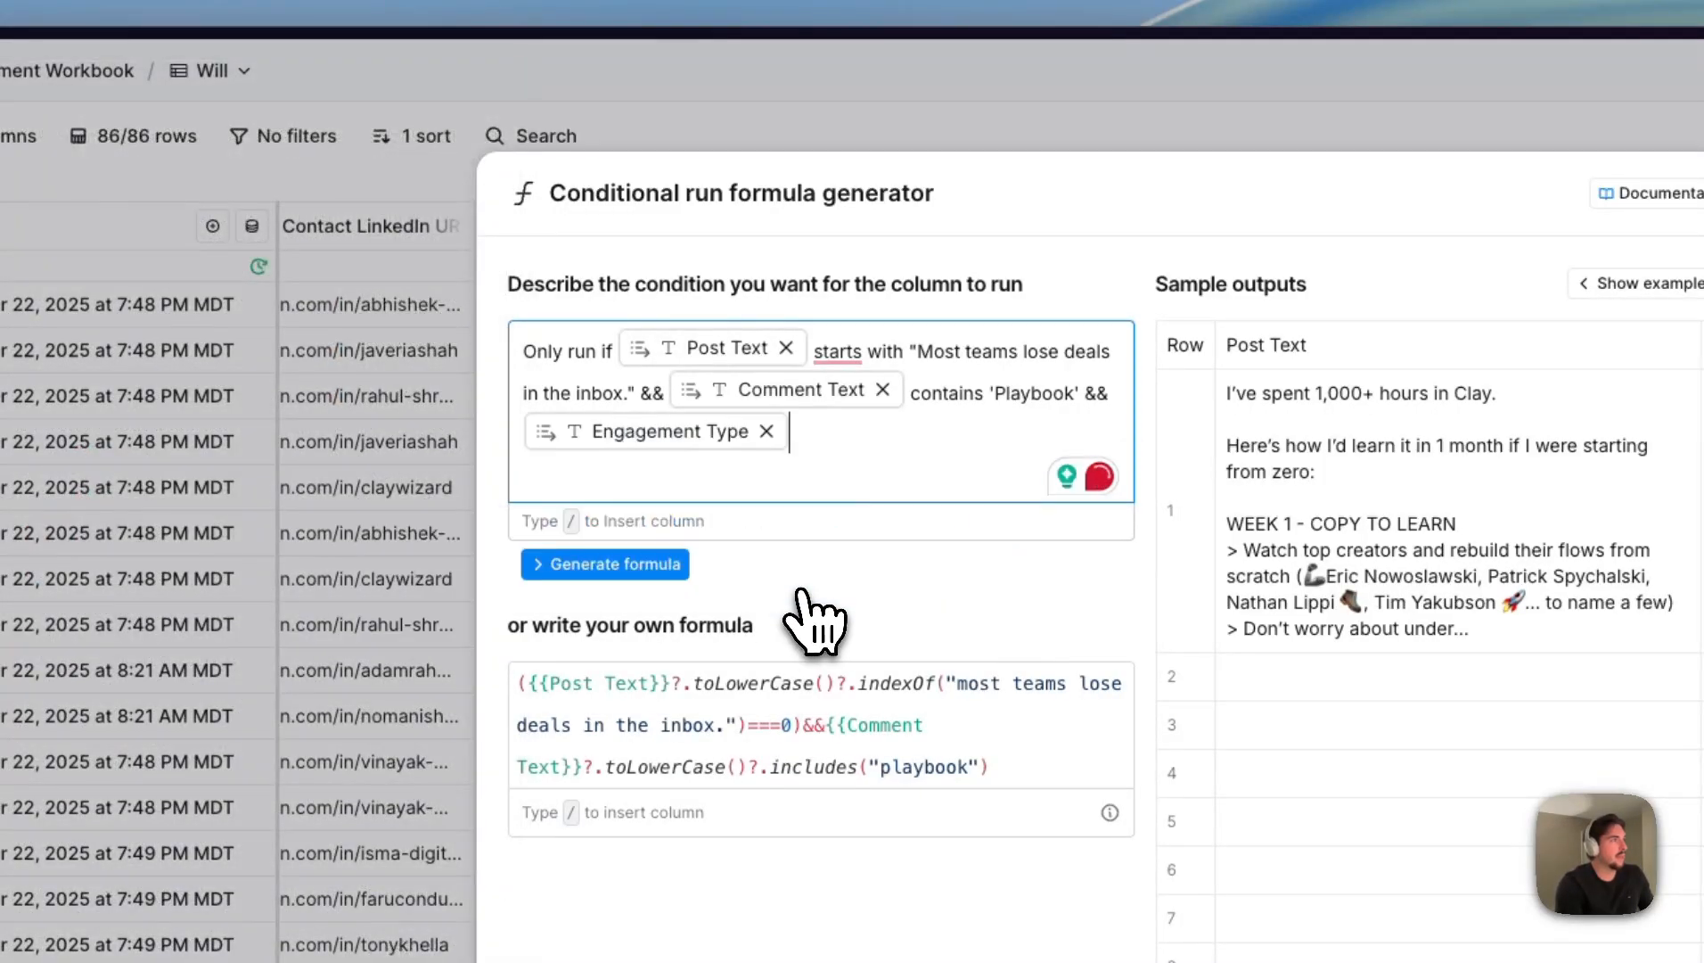
{"action": "type", "text": "is ;'"}
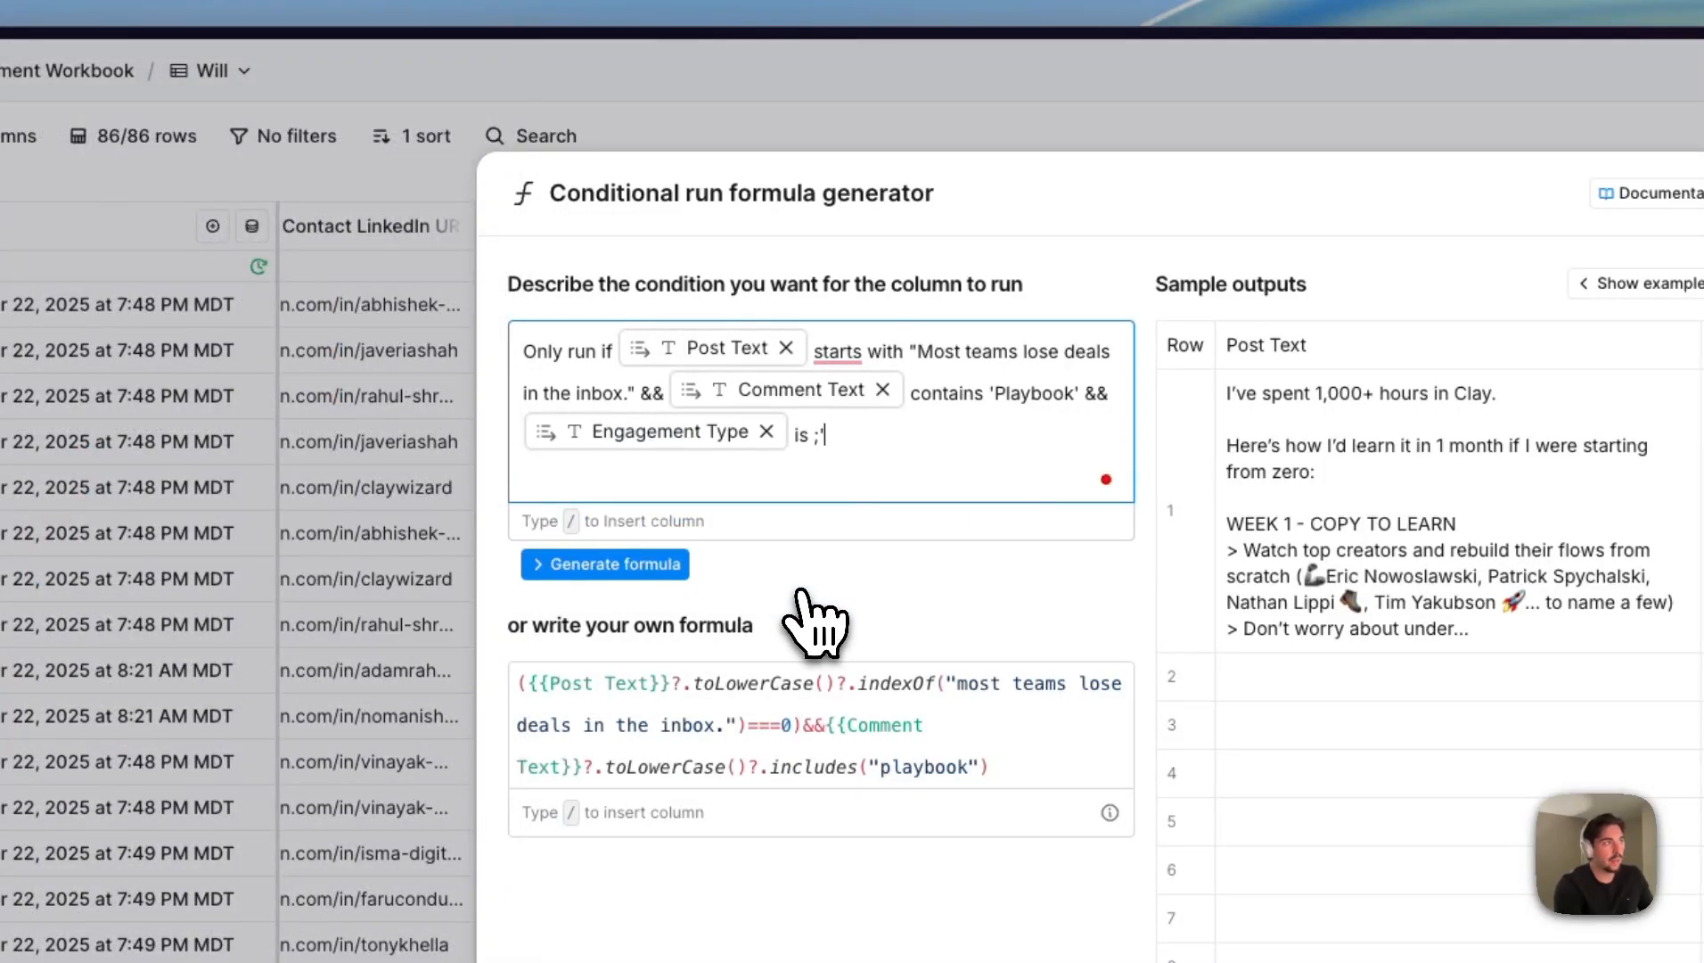
{"action": "key", "text": "BackSpace"}
{"action": "key", "text": "BackSpace"}
{"action": "type", "text": "'comment"}
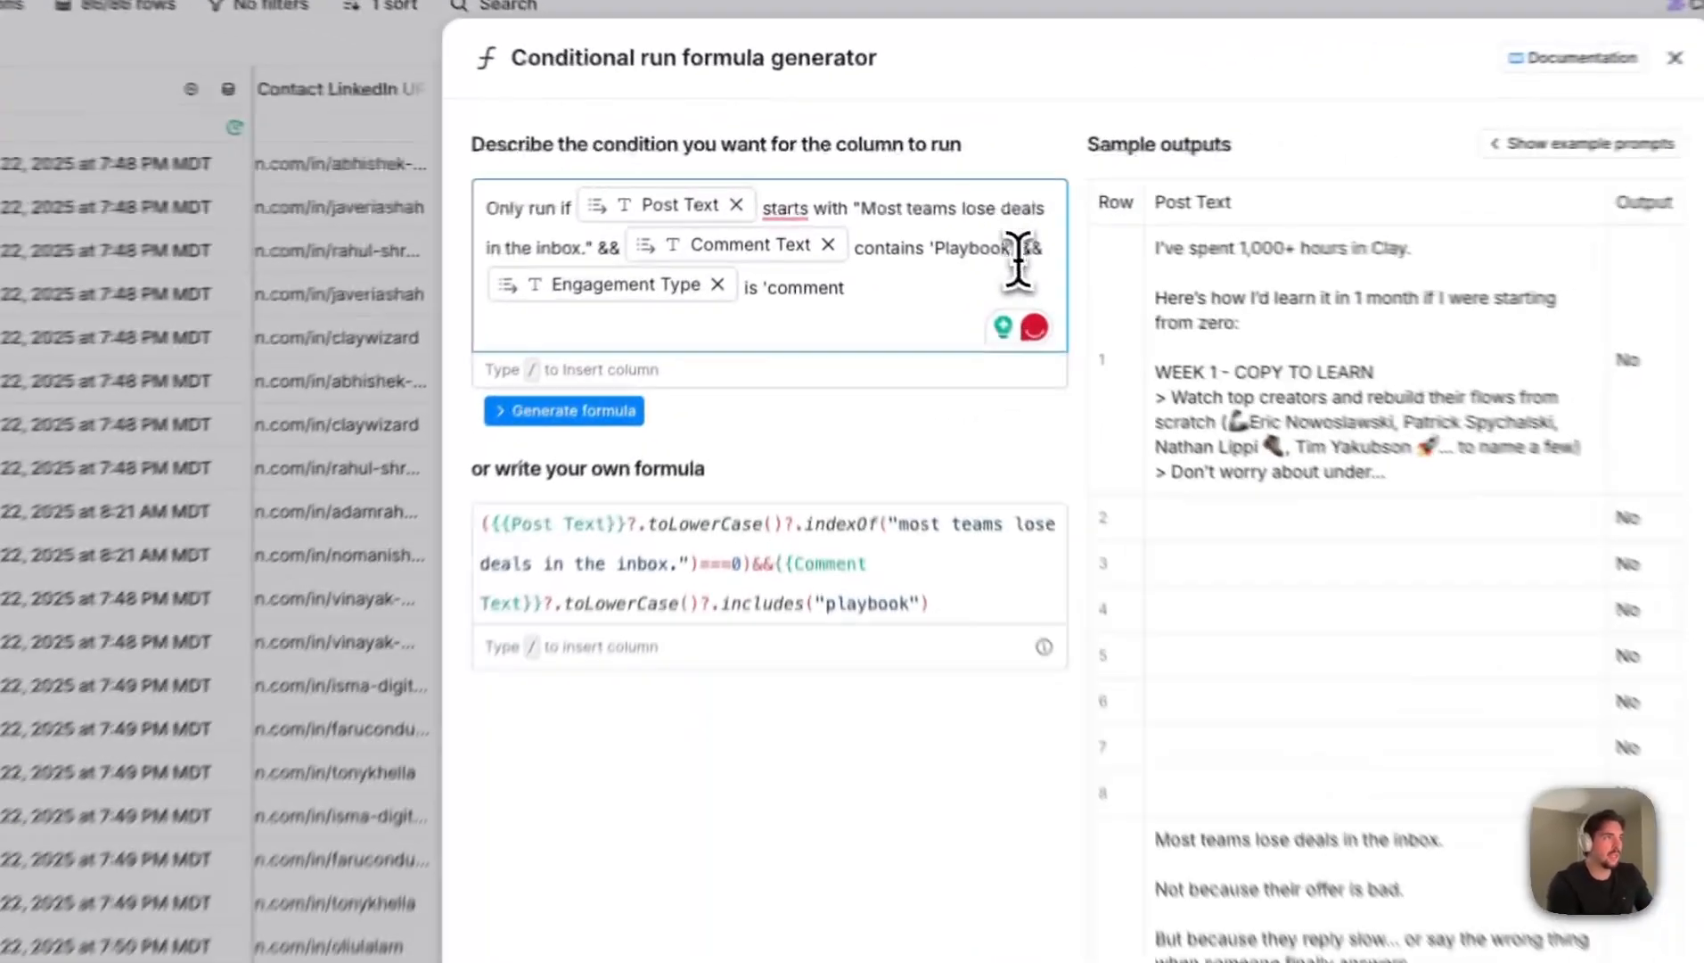
{"action": "left_click_drag", "start_coordinate": [910, 212], "coordinate": [916, 227]}
{"action": "key", "text": "BackSpace"}
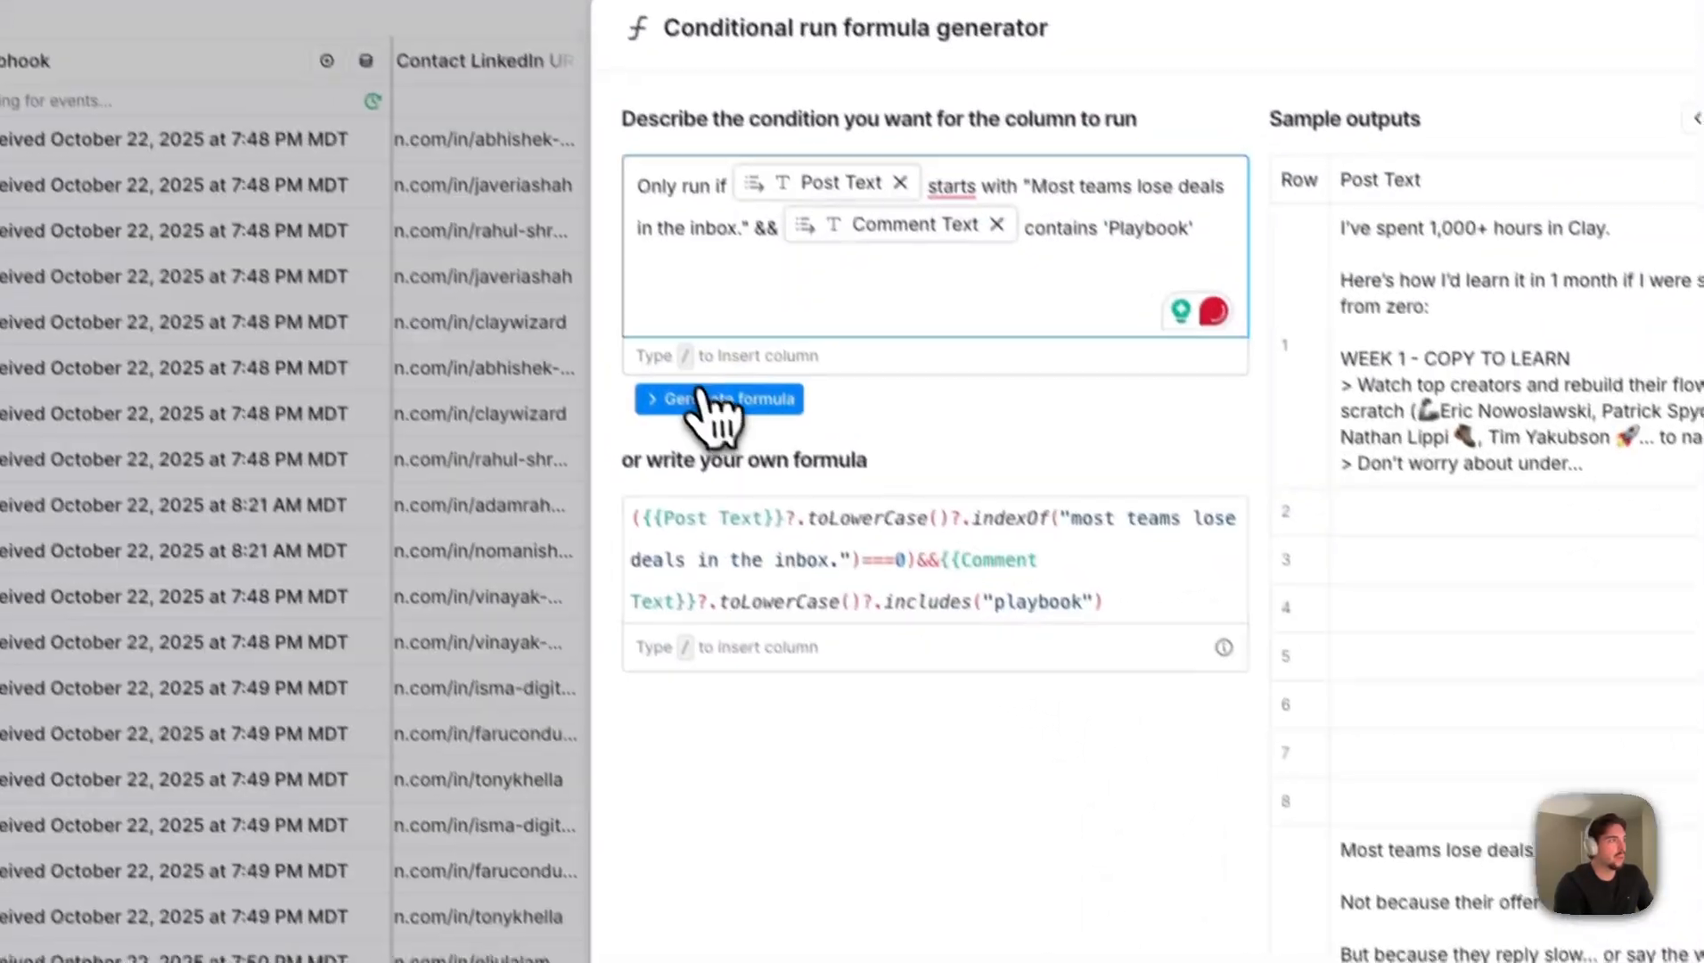
- Regenerate the formula from the Post Text and Comment Text prompt and save it as the column's run condition
{"action": "left_click", "coordinate": [713, 399]}
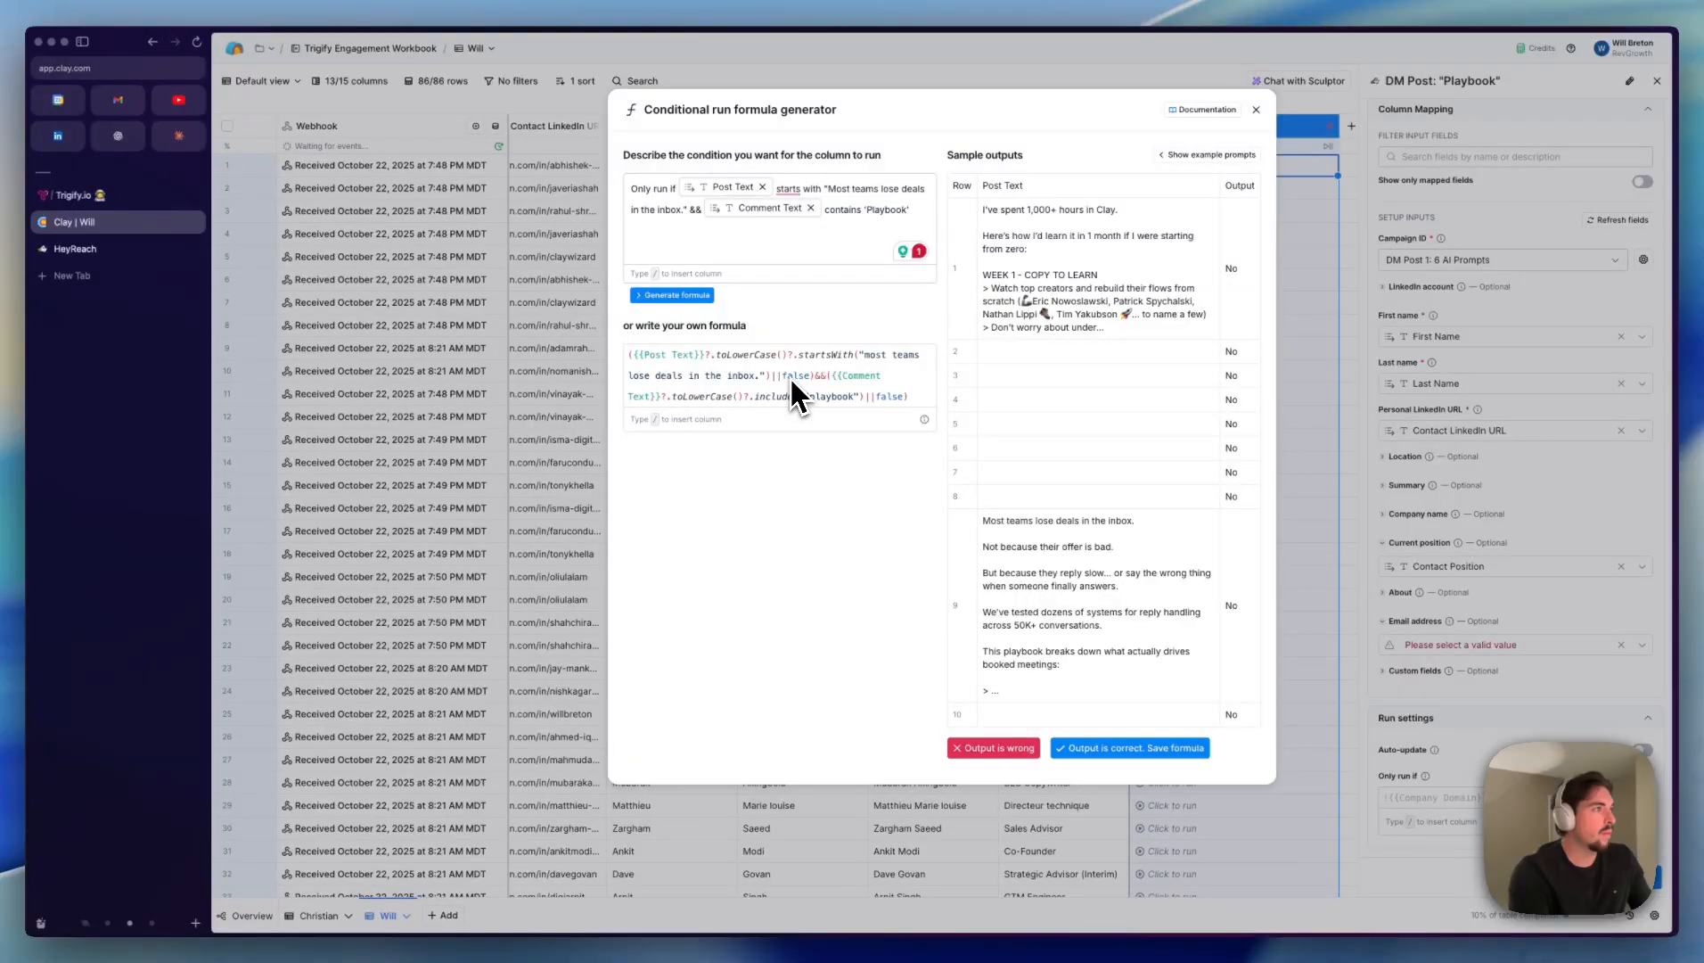
{"action": "left_click", "coordinate": [697, 295]}
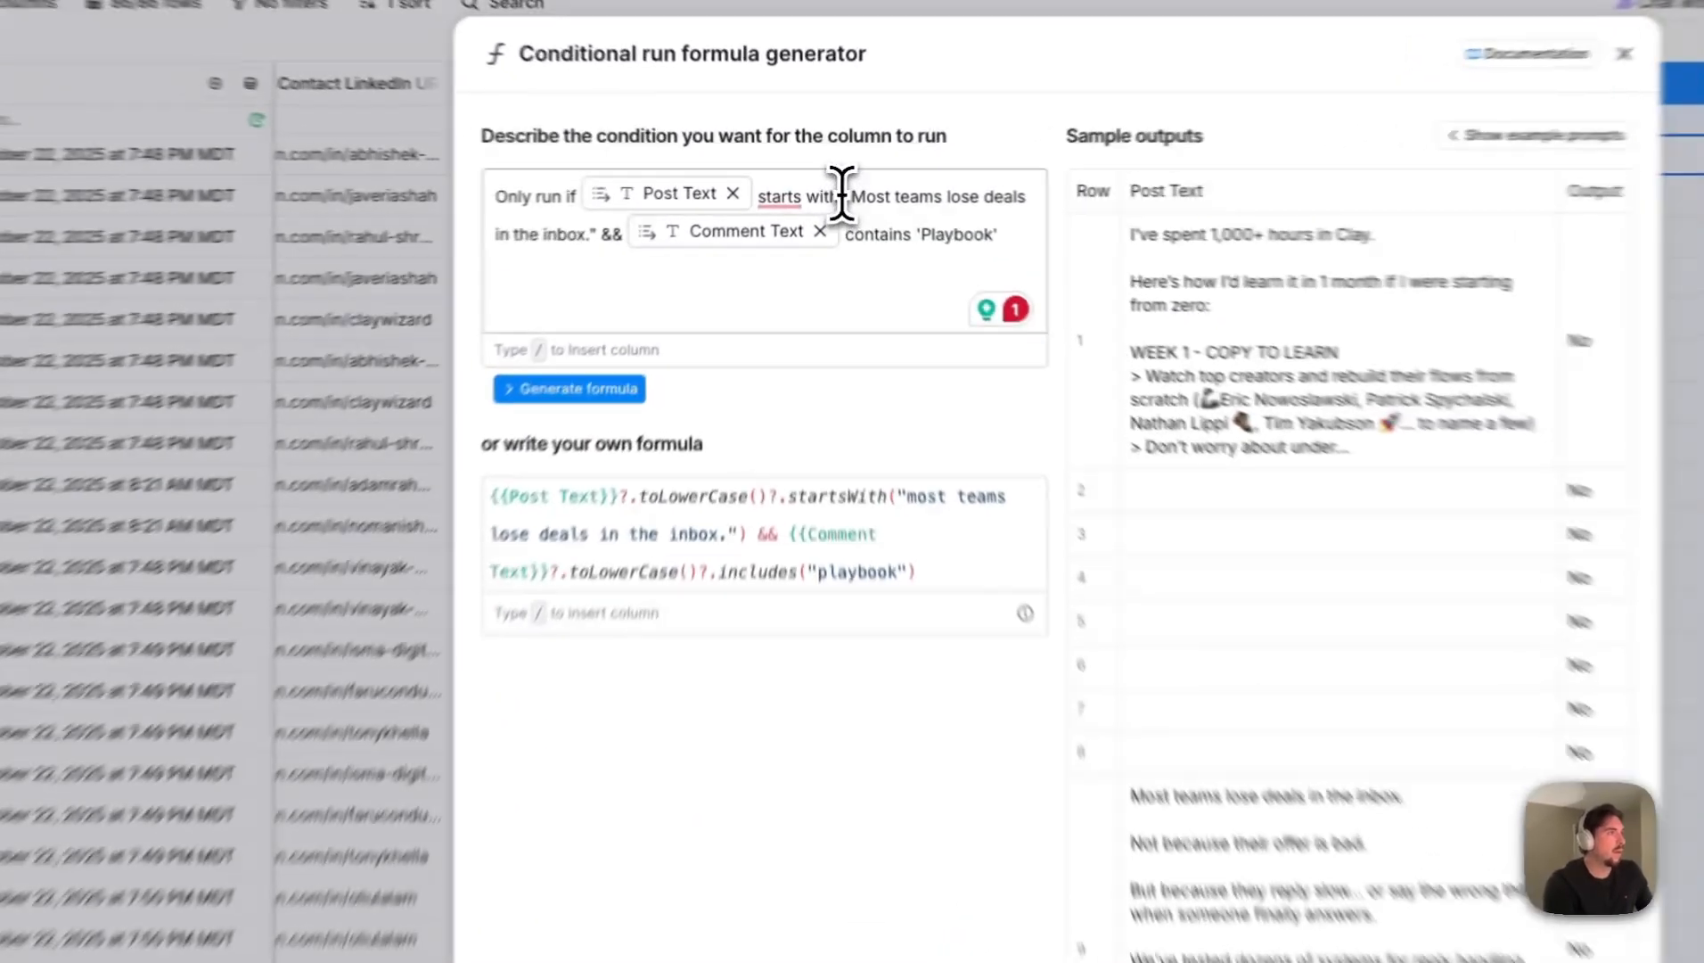
{"action": "left_click_drag", "start_coordinate": [821, 188], "coordinate": [780, 188]}
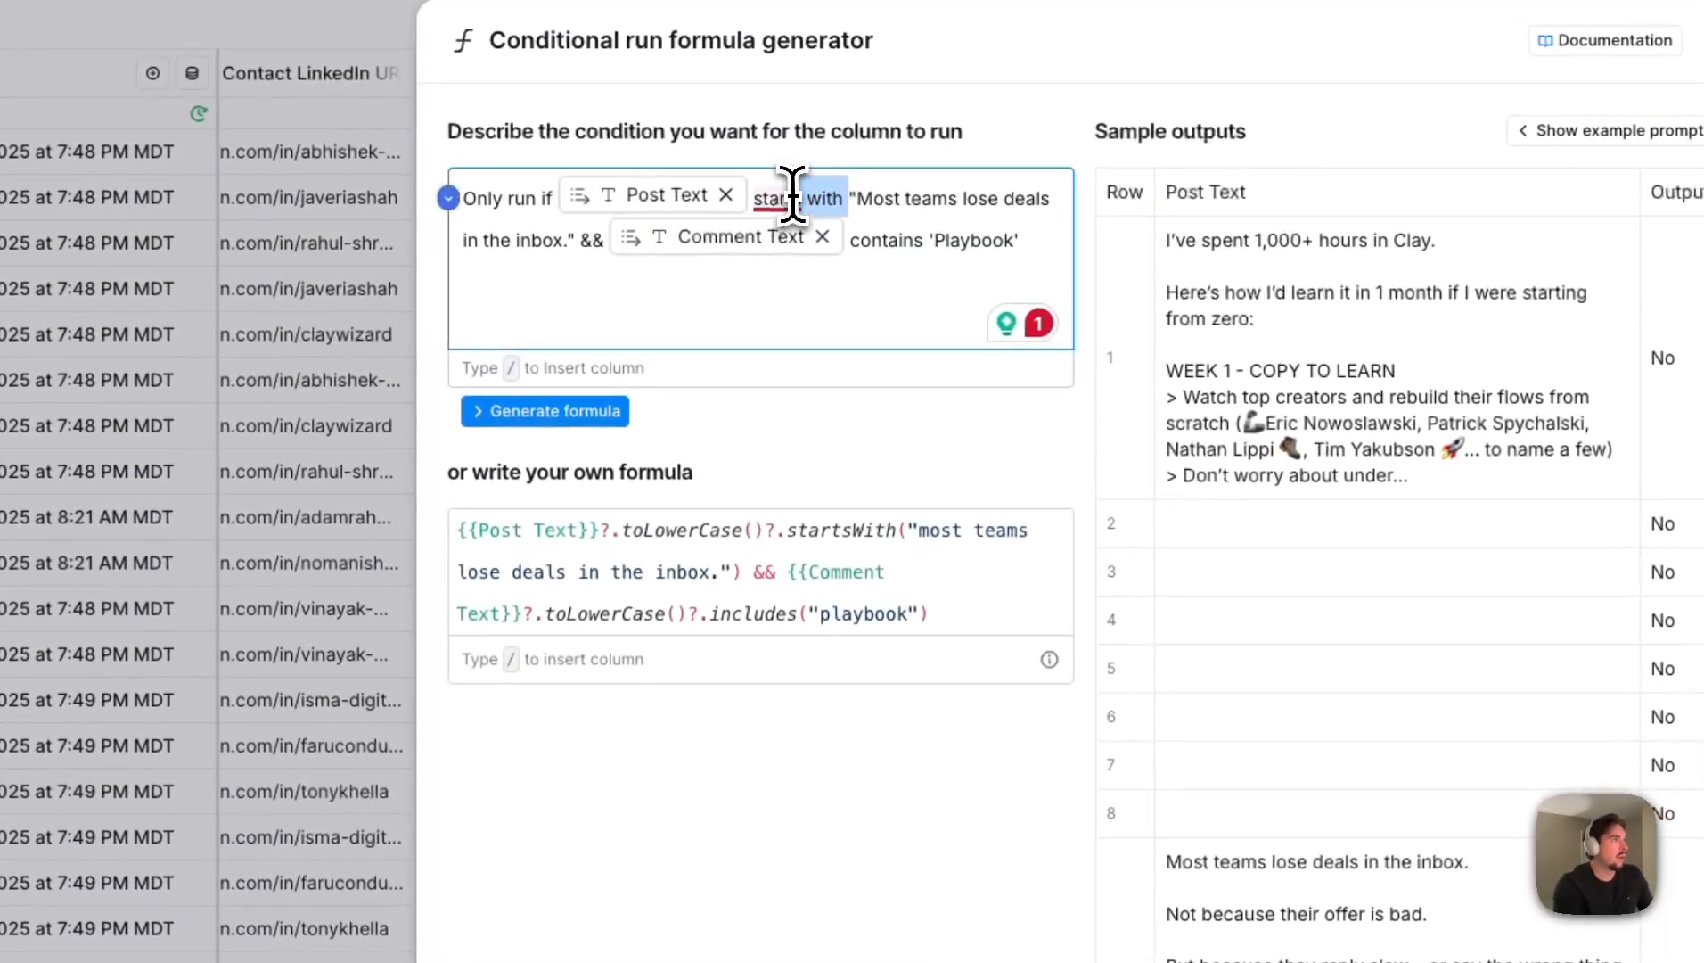
{"action": "left_click", "coordinate": [811, 189]}
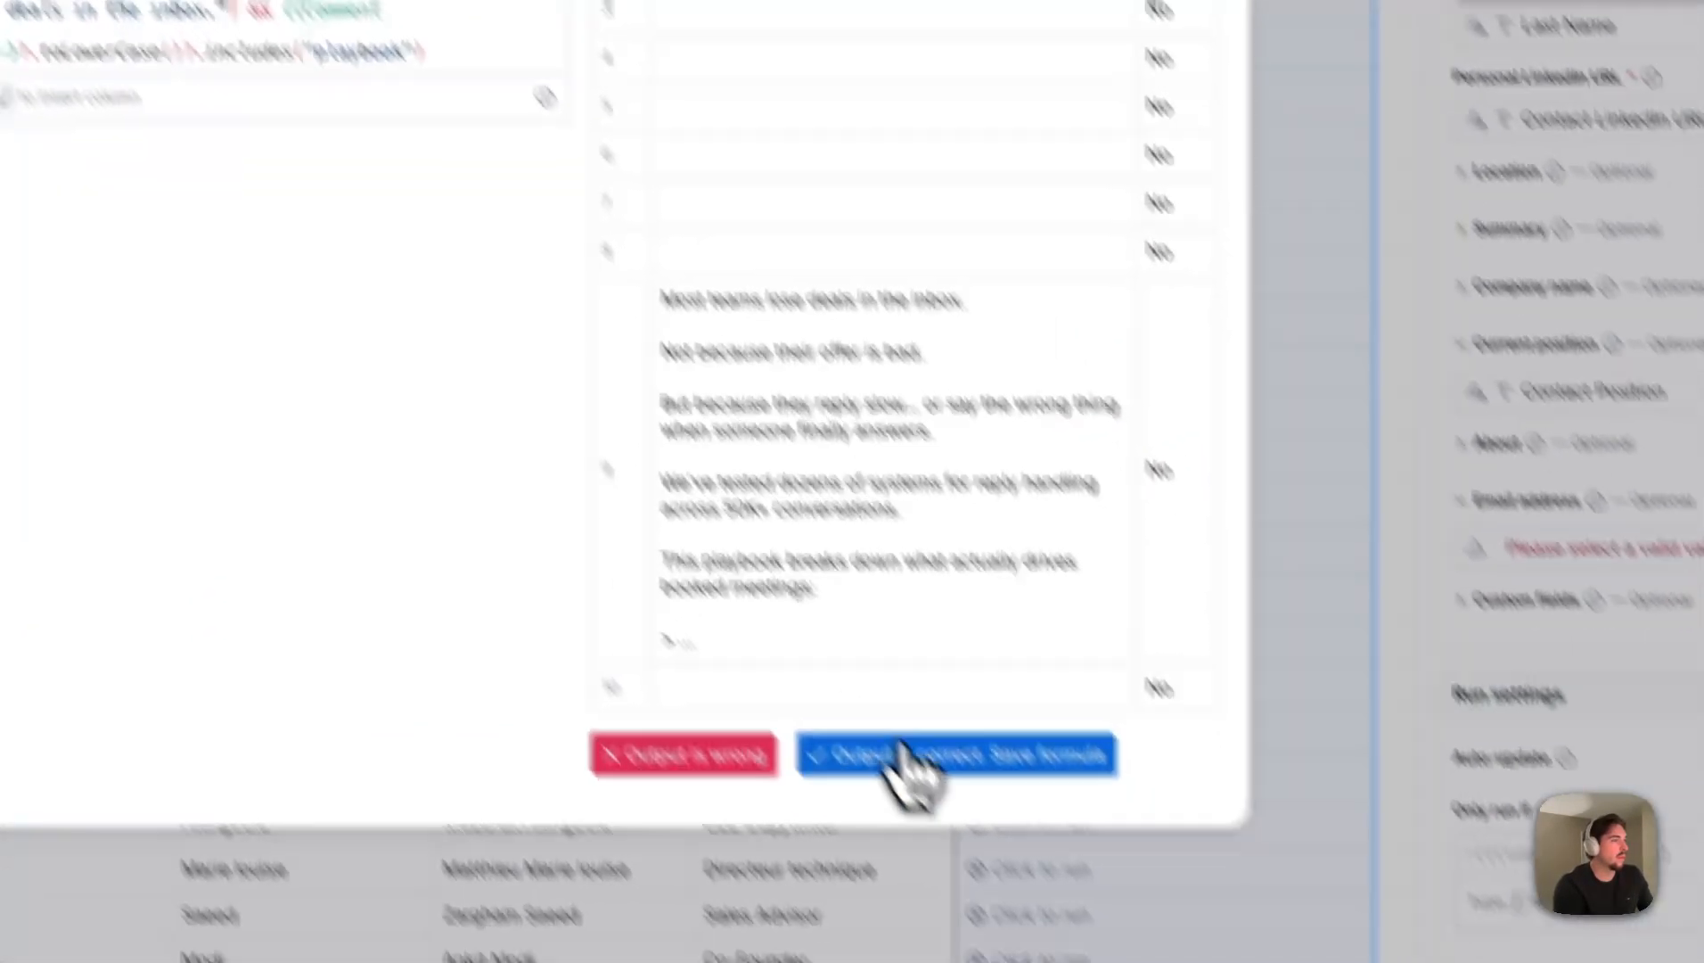
{"action": "left_click", "coordinate": [898, 751]}
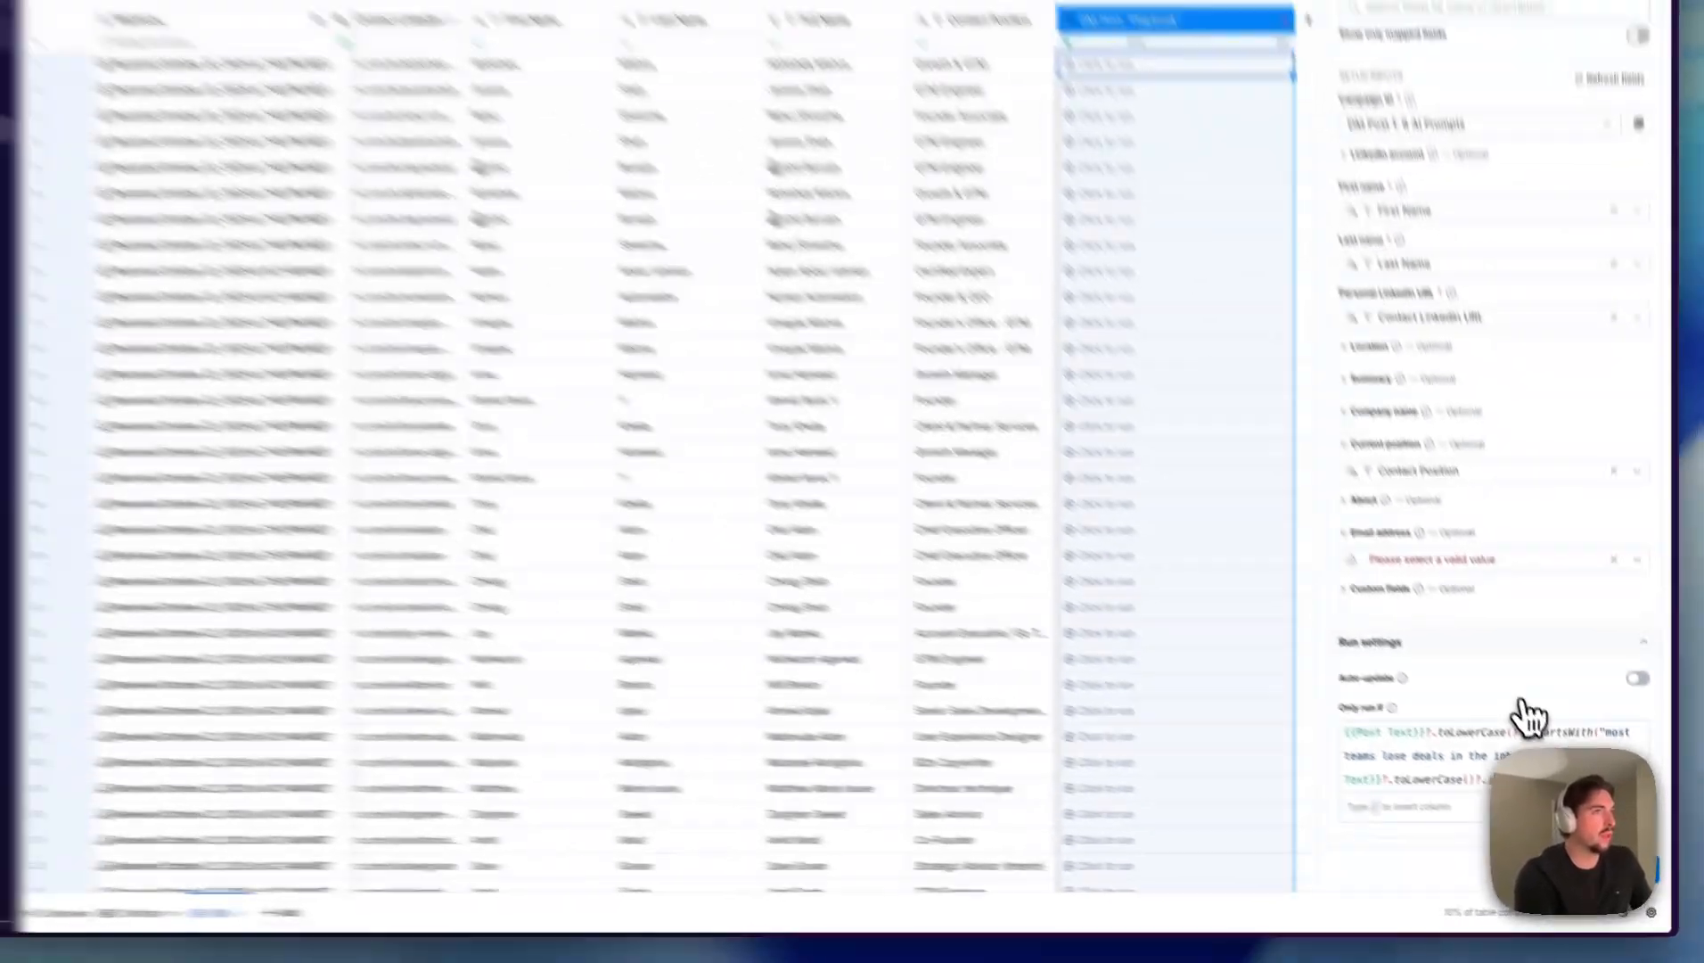
- Clear the invalid Email address mapping in the DM Post: "Playbook" column's settings
{"action": "scroll", "coordinate": [1401, 524], "scroll_direction": "up", "scroll_amount": 5}
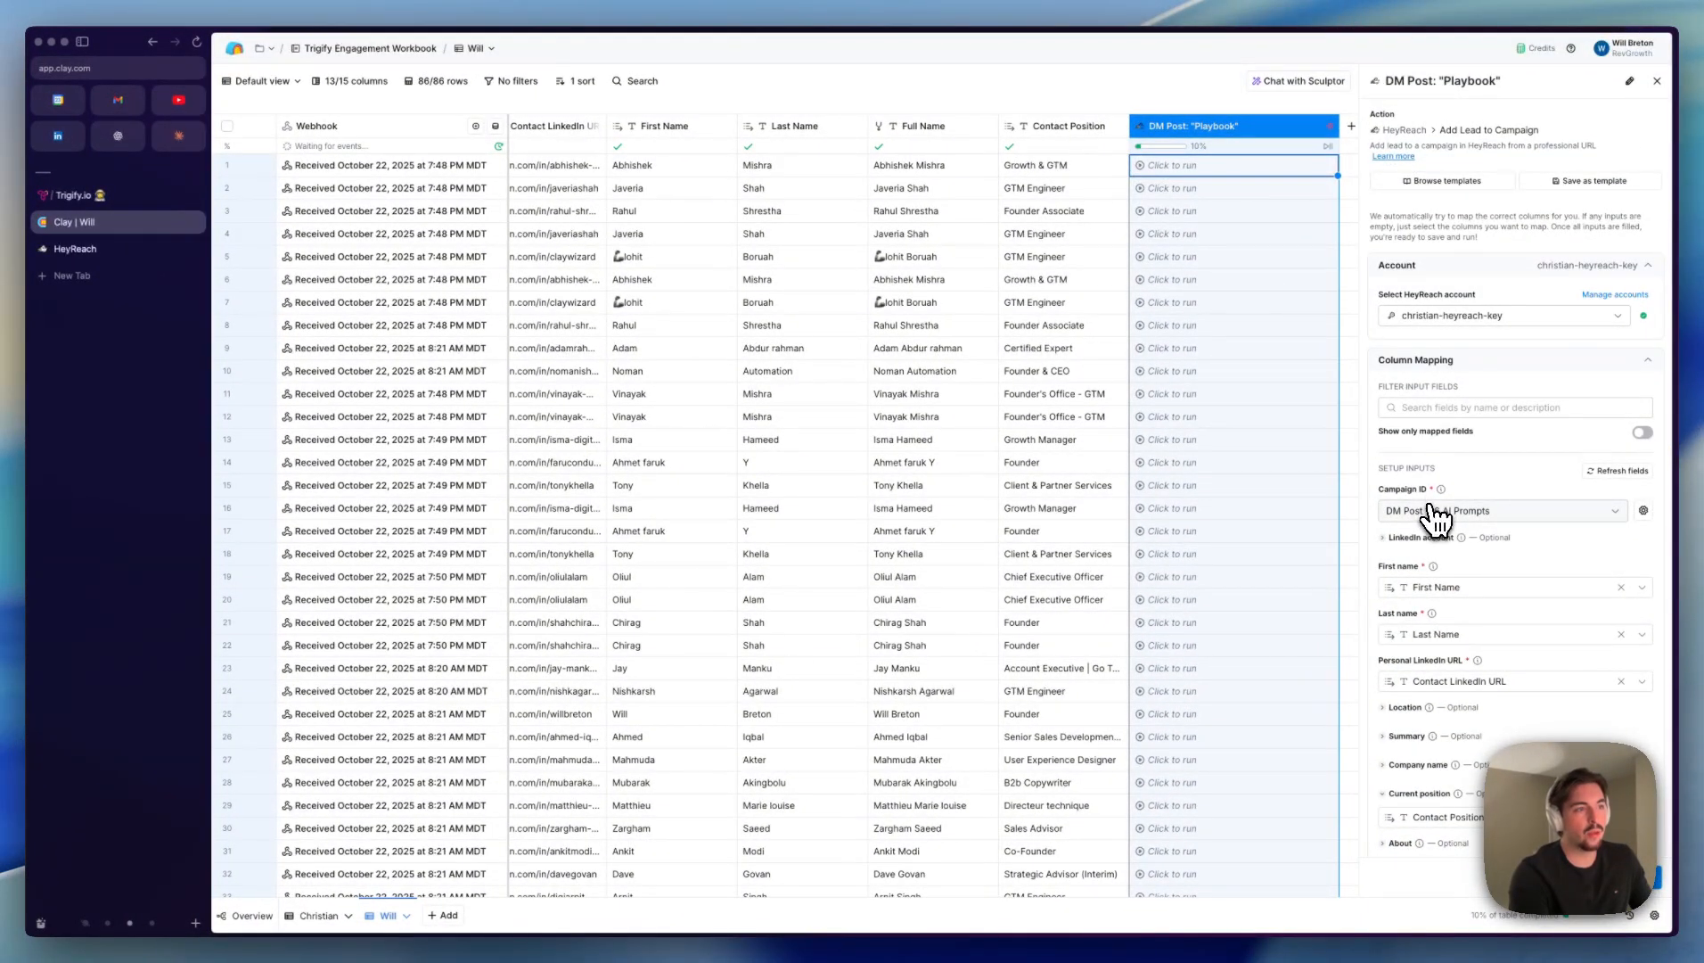
{"action": "scroll", "coordinate": [1433, 515], "scroll_direction": "down", "scroll_amount": 4}
{"action": "mouse_move", "coordinate": [1382, 301]}
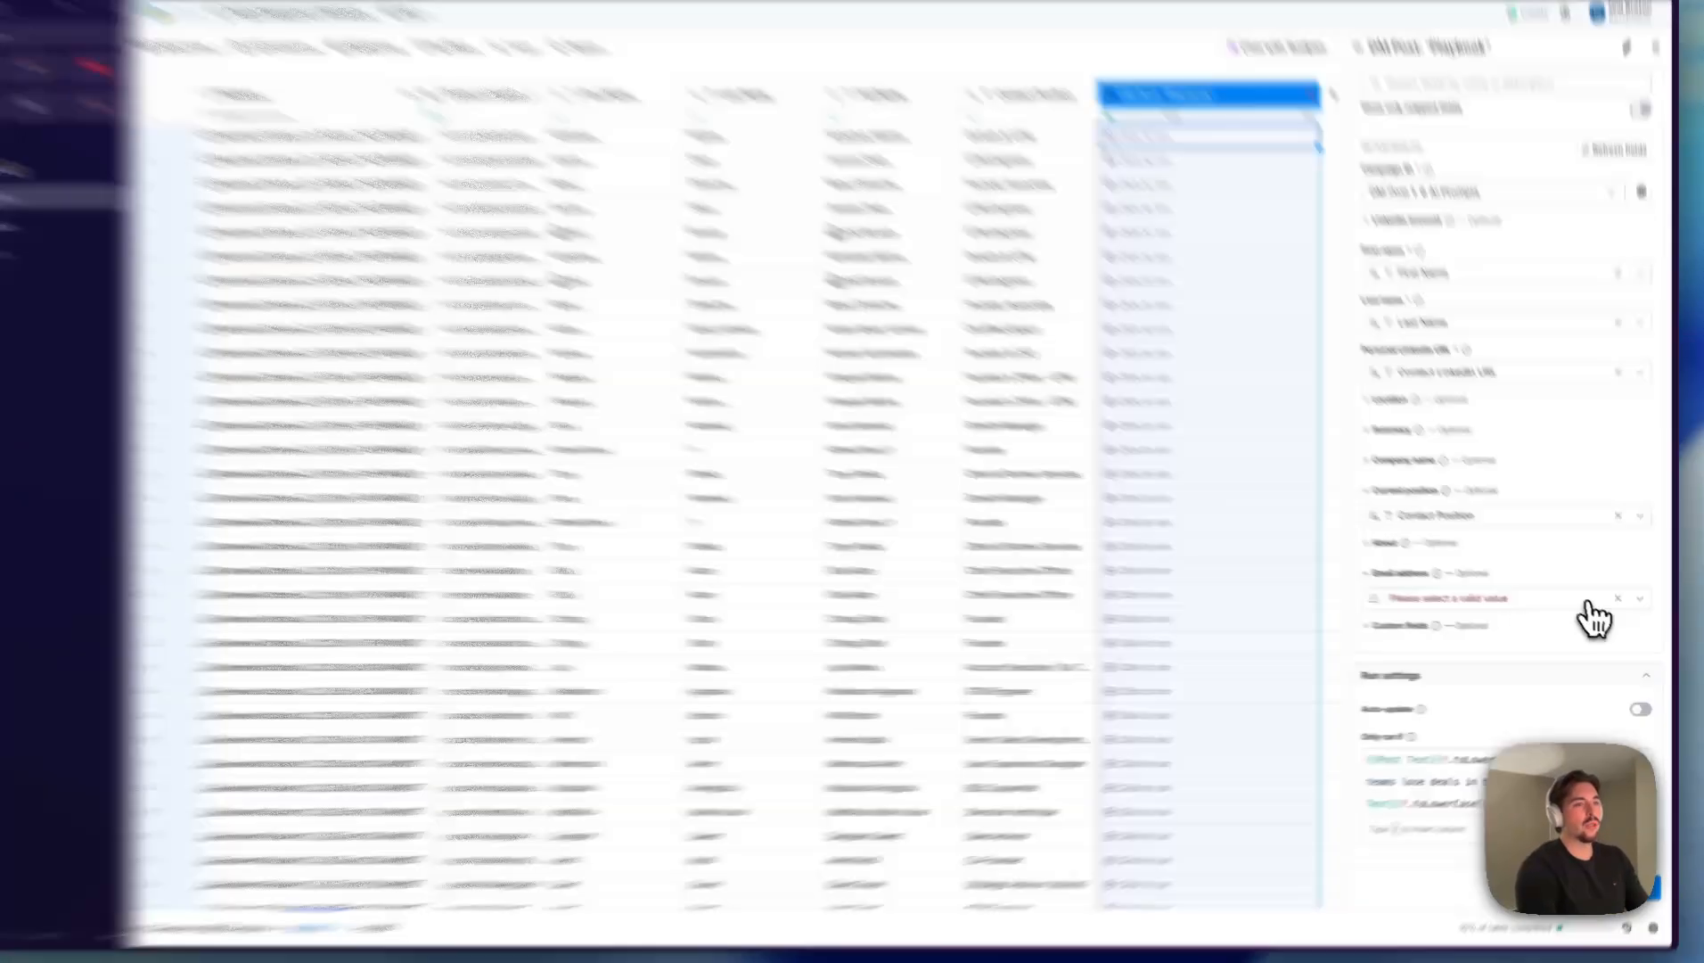
{"action": "left_click", "coordinate": [1621, 603]}
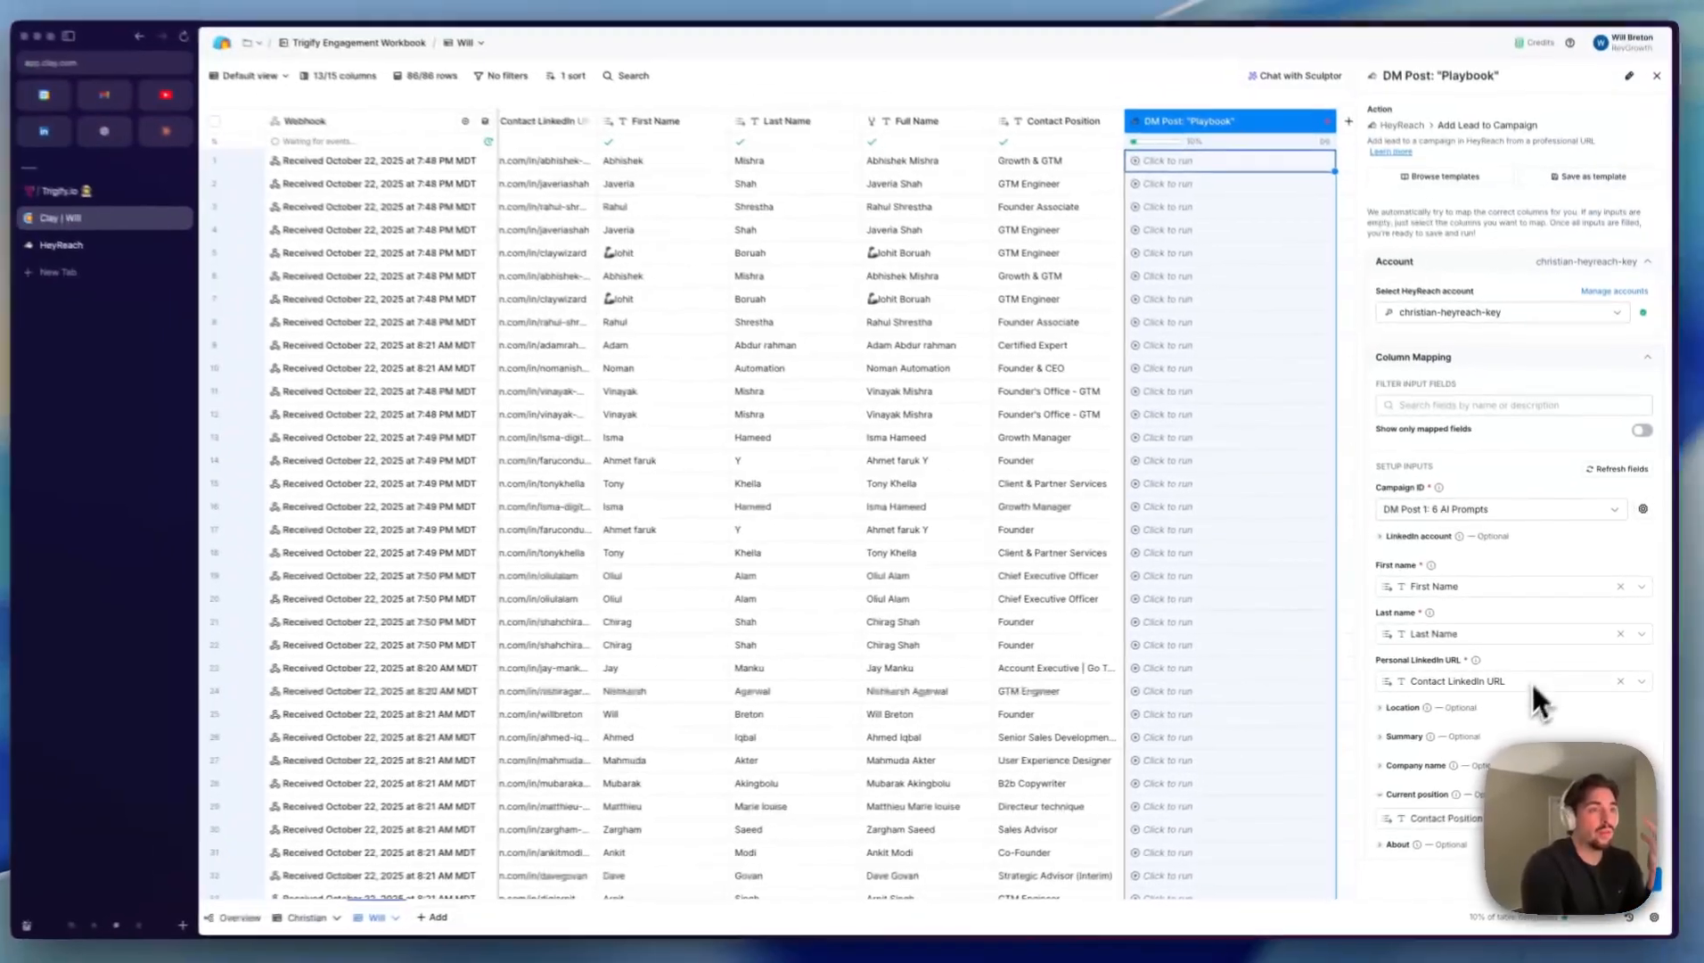
{"action": "scroll", "coordinate": [1532, 680], "scroll_direction": "down", "scroll_amount": 4}
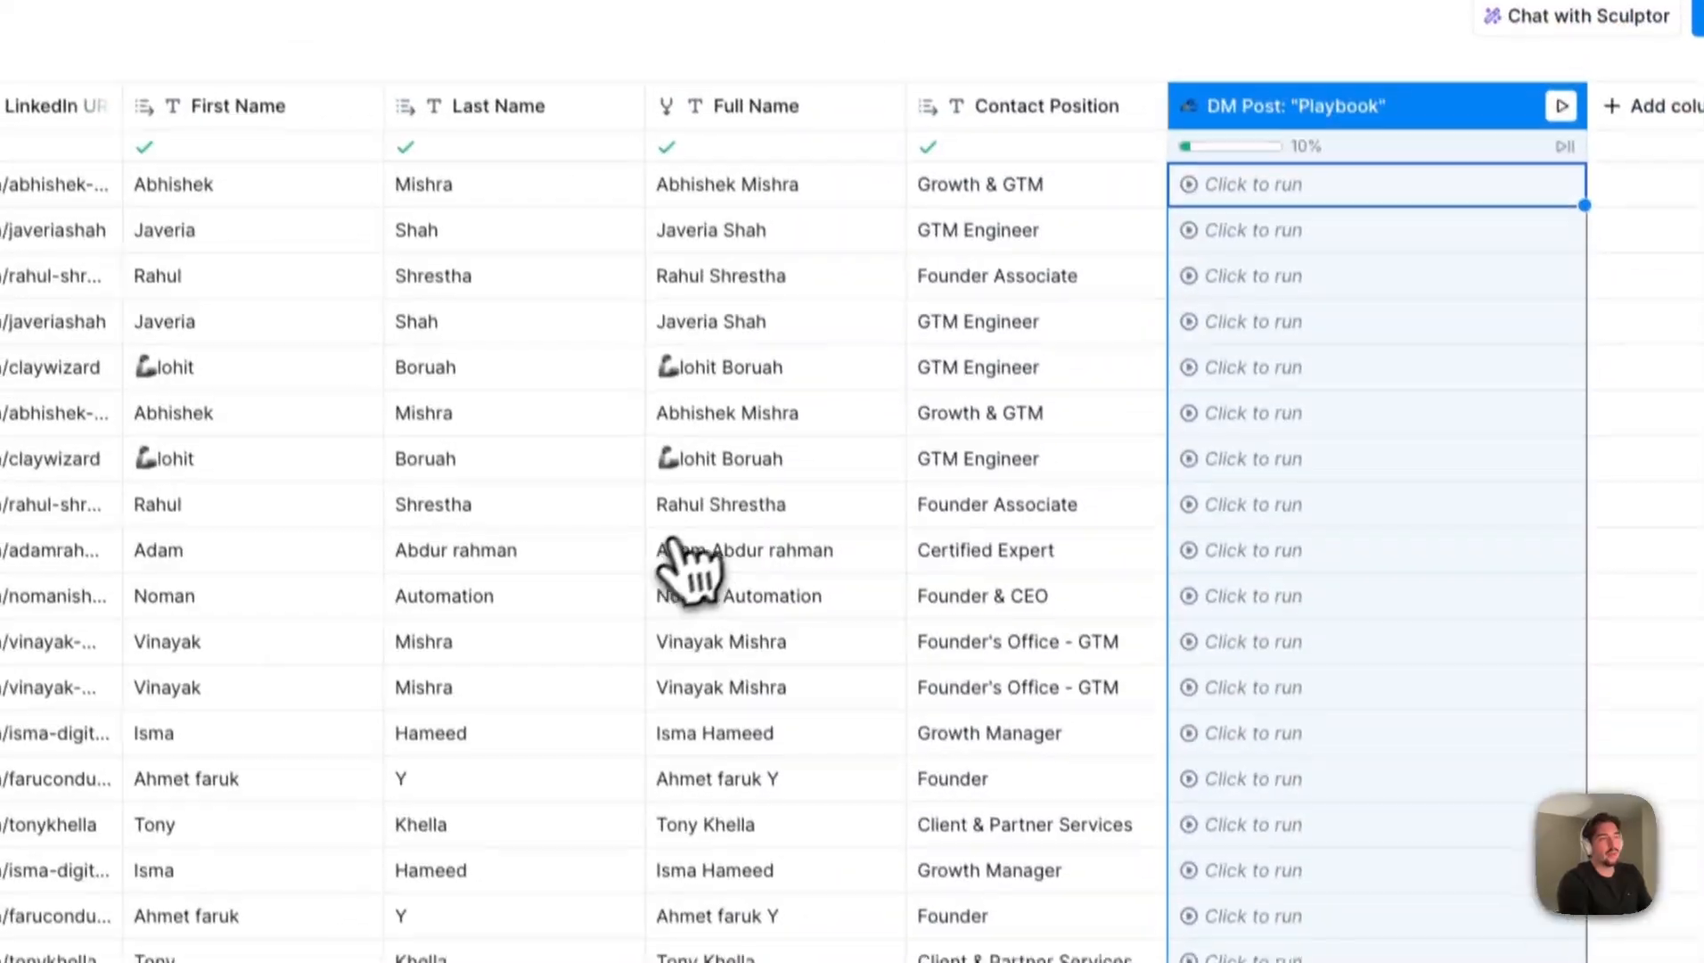
- Duplicate the DM Post: "Playbook" column and select the "playbook" keyword in the copy's Only run if formula
{"action": "left_click", "coordinate": [1293, 105]}
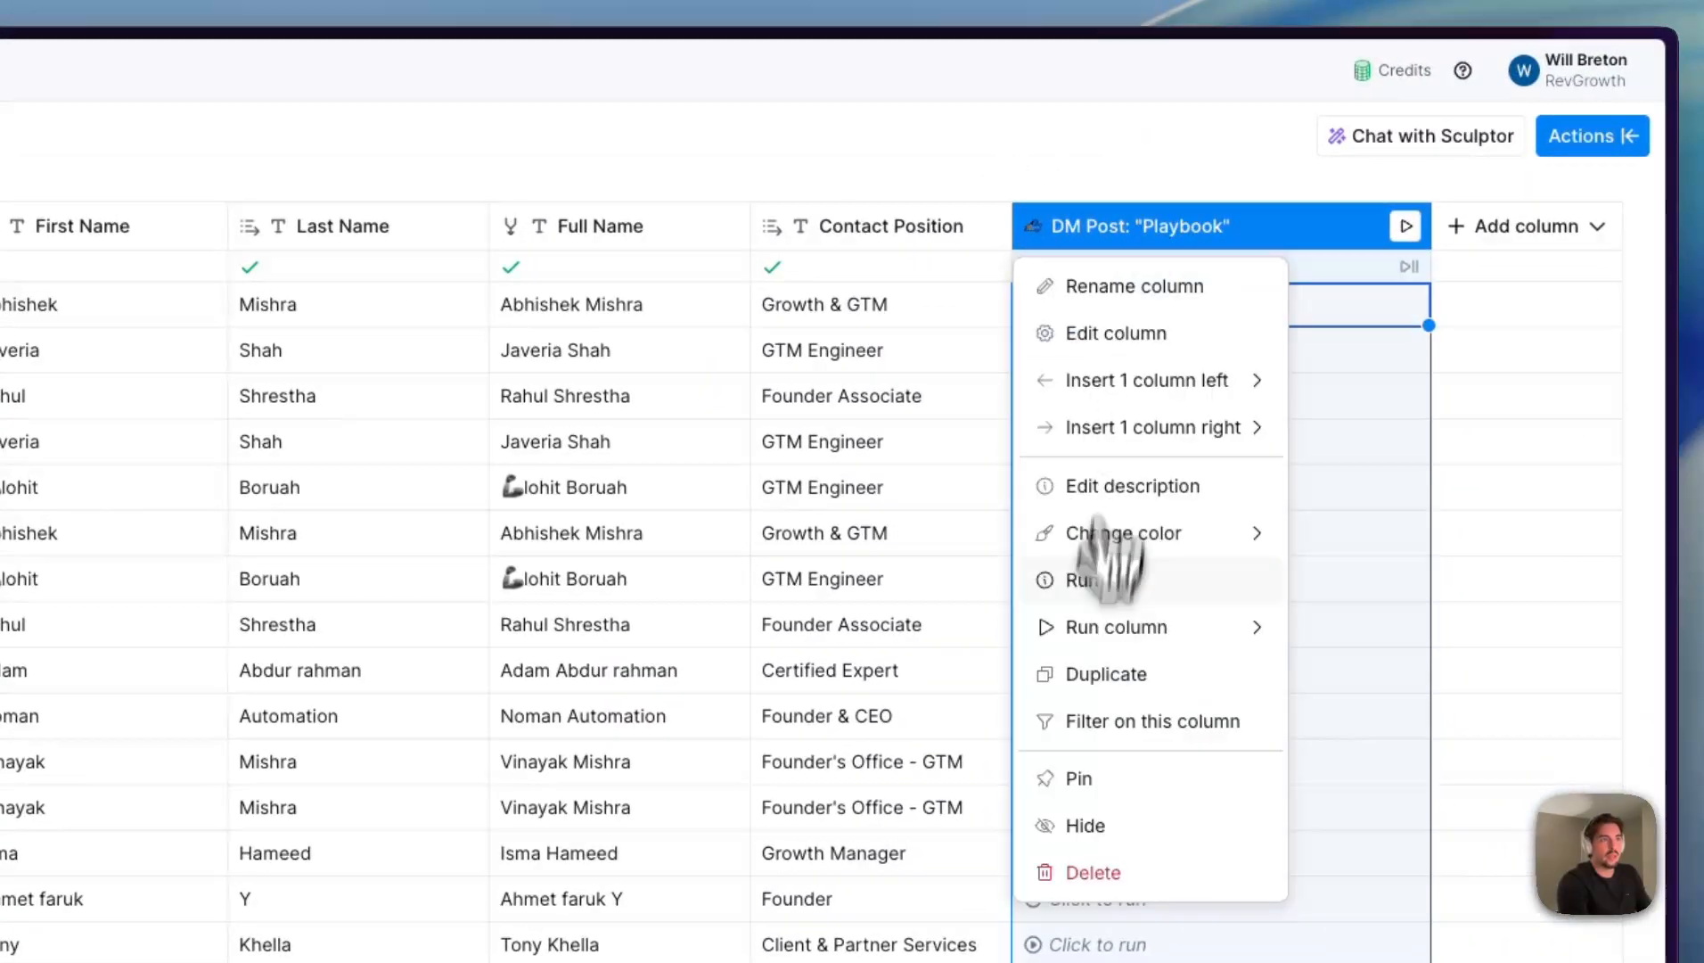
{"action": "left_click", "coordinate": [1105, 675]}
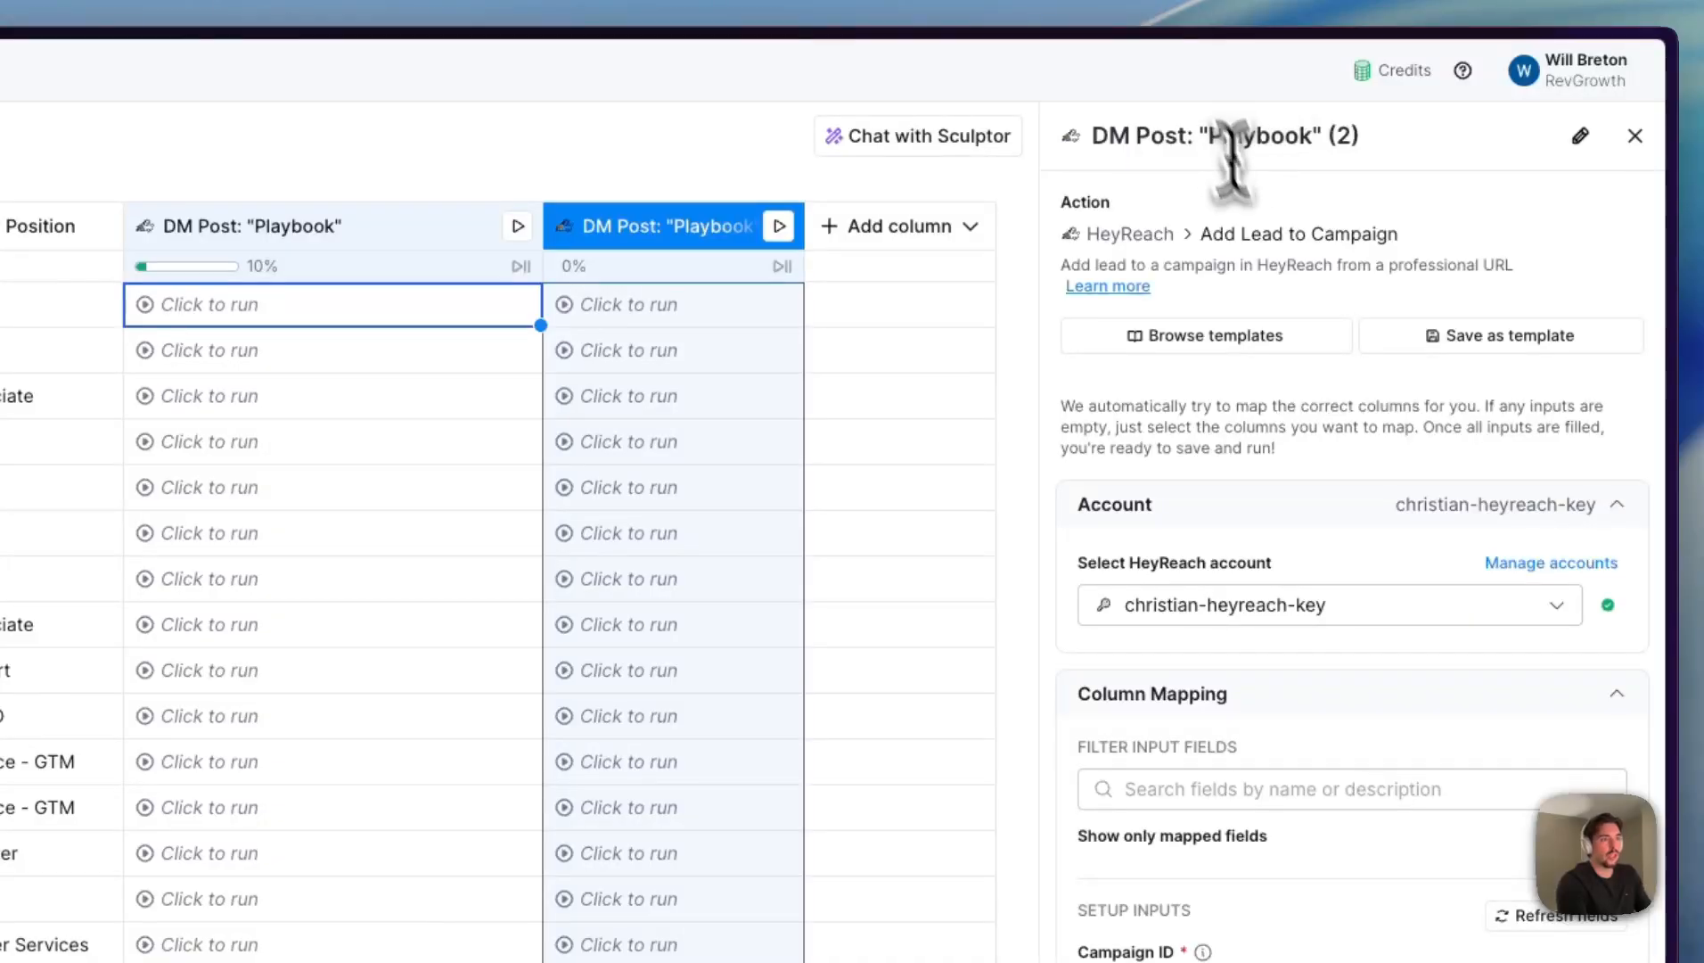
{"action": "scroll", "coordinate": [1205, 793], "scroll_direction": "down", "scroll_amount": 6}
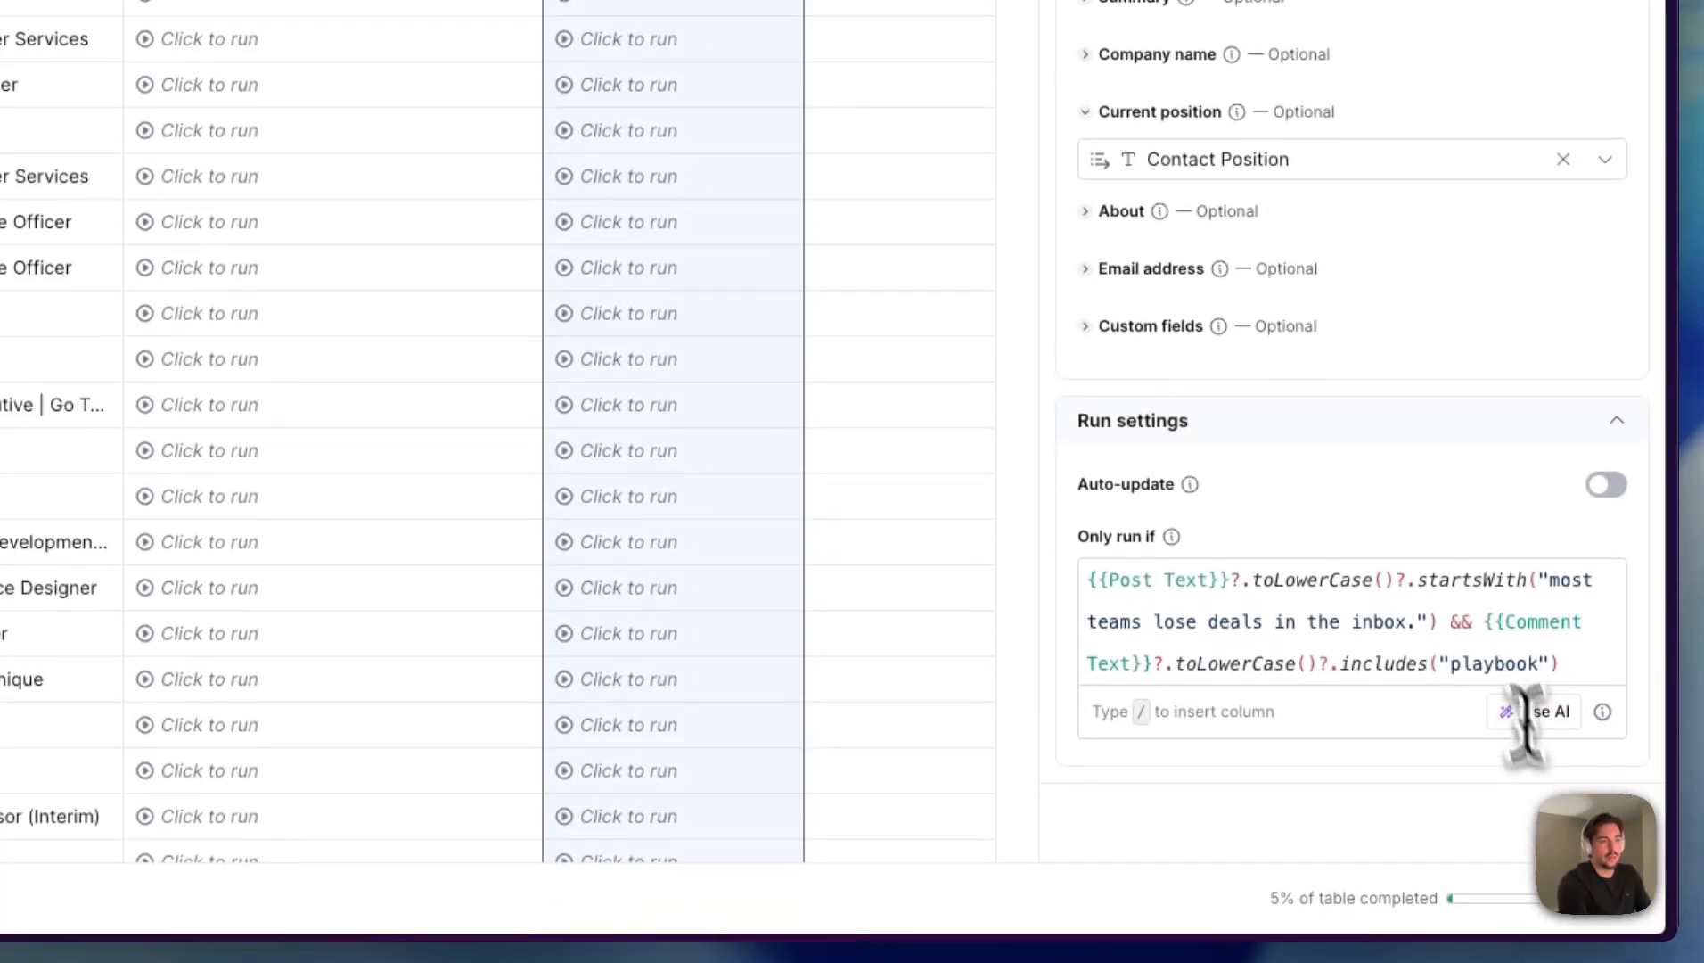
{"action": "double_click", "coordinate": [1504, 657]}
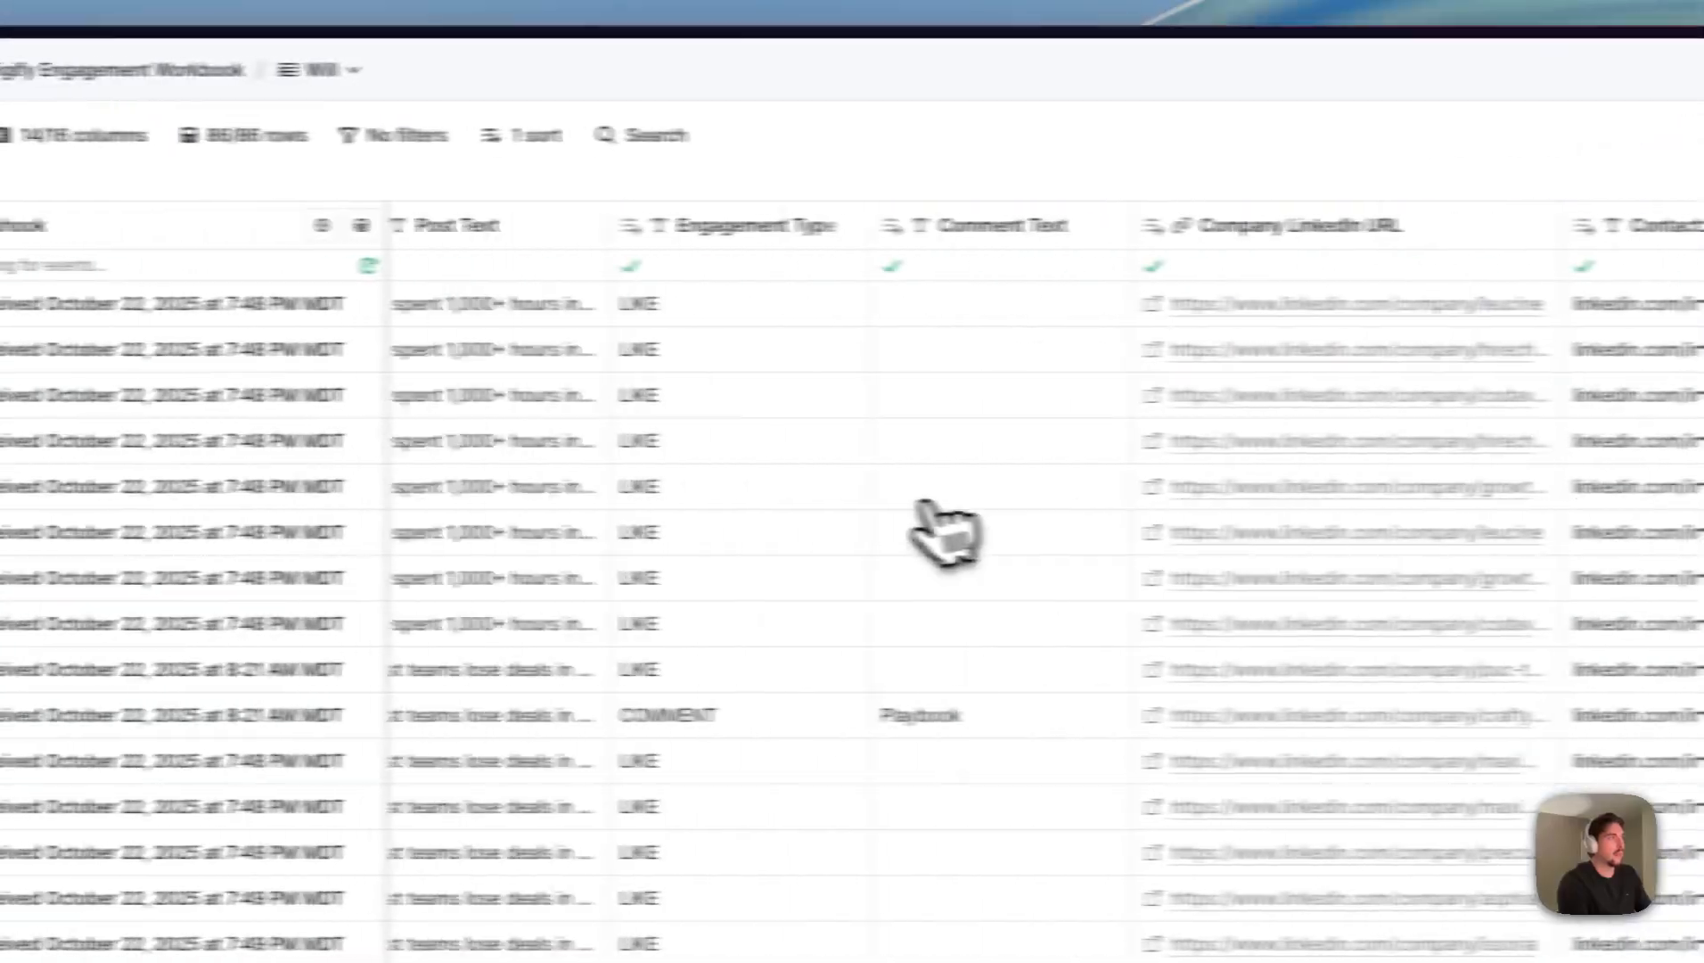
- Examine the table's row settings and look through the Post Text, Engagement Type and Comment Text values of the received rows
{"action": "scroll", "coordinate": [980, 531], "scroll_direction": "left", "scroll_amount": 5}
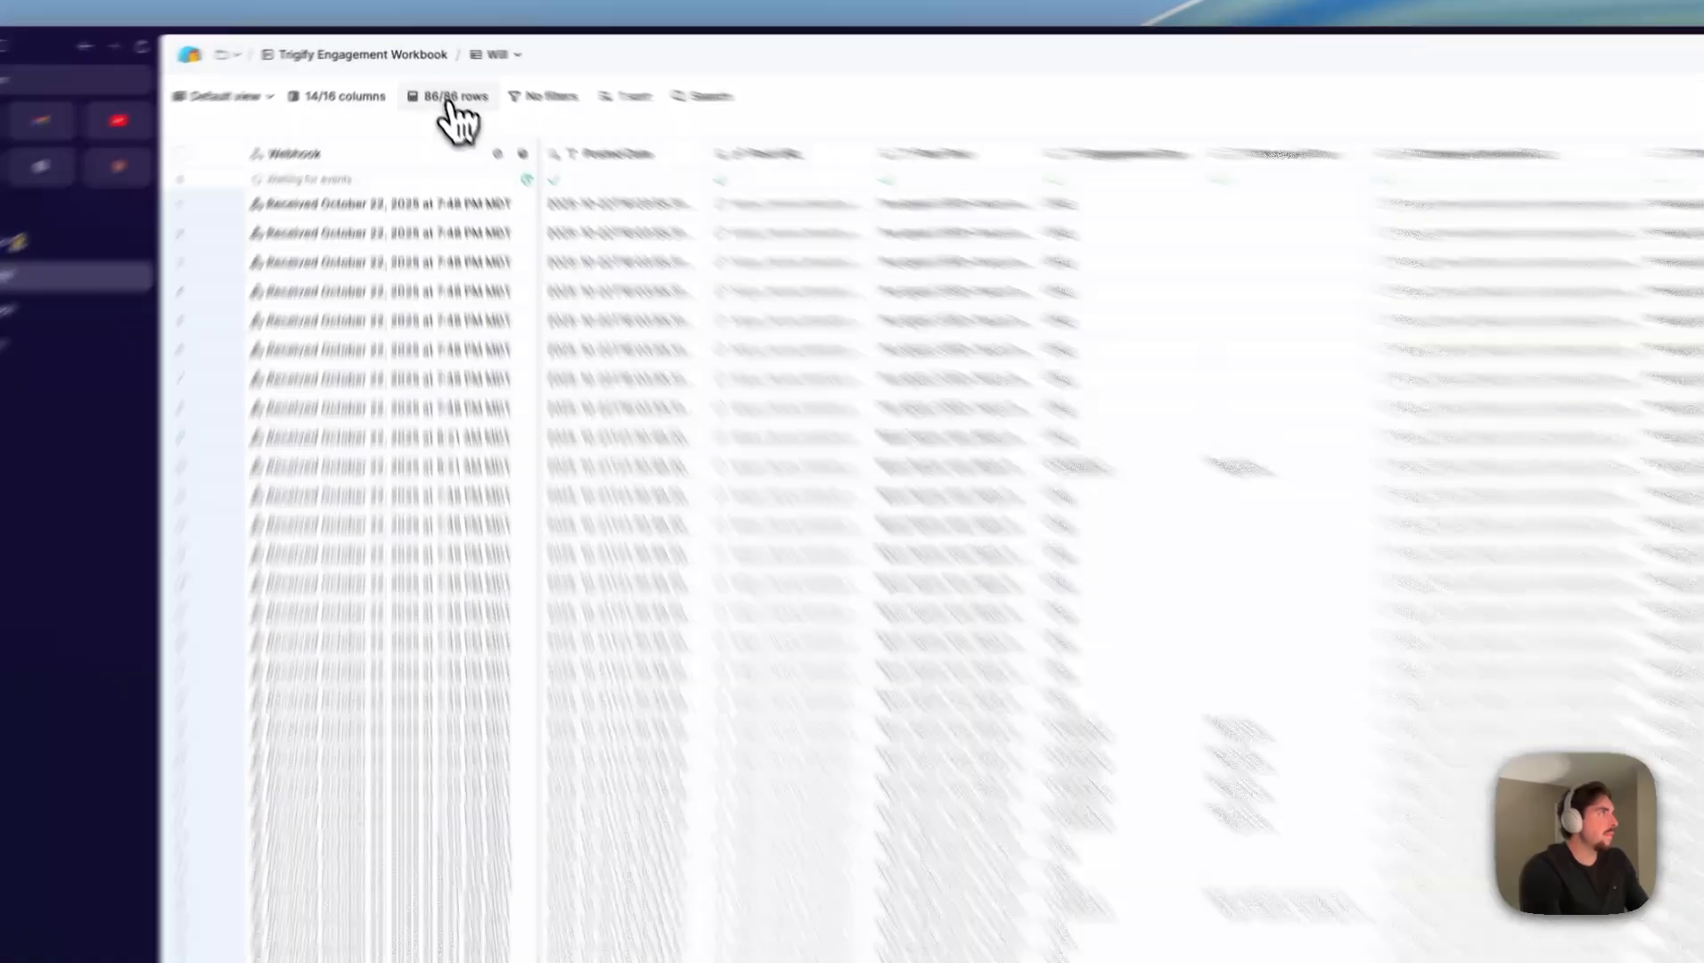
{"action": "left_click", "coordinate": [437, 82]}
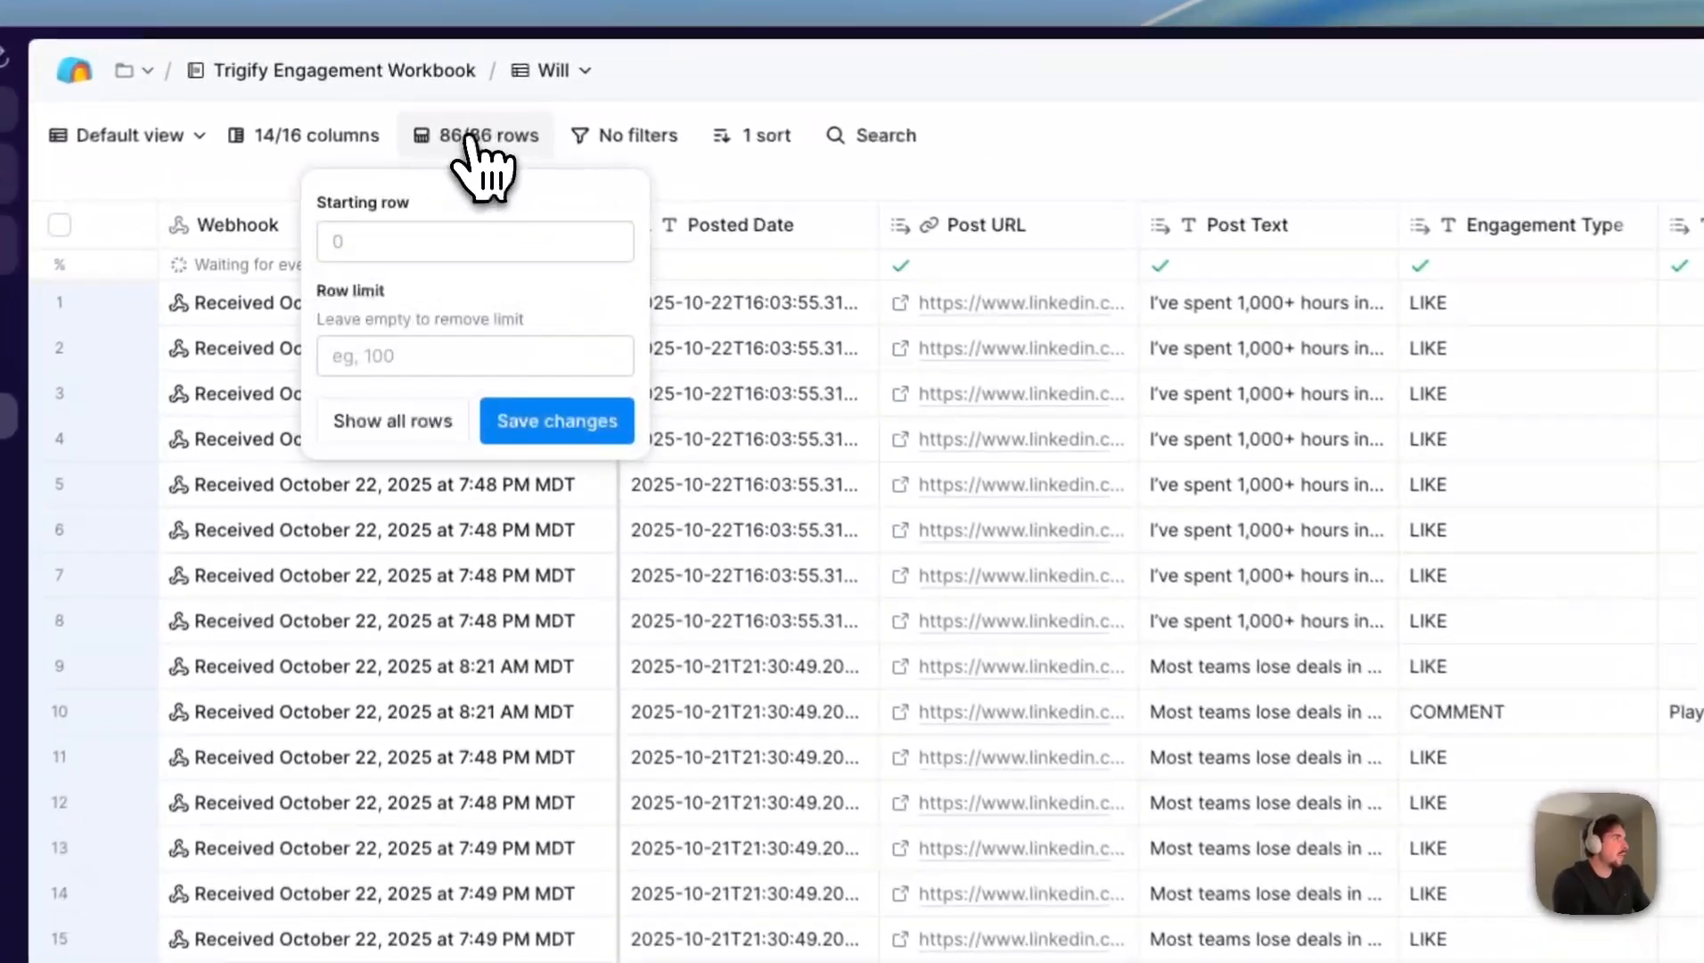
{"action": "left_click", "coordinate": [797, 82]}
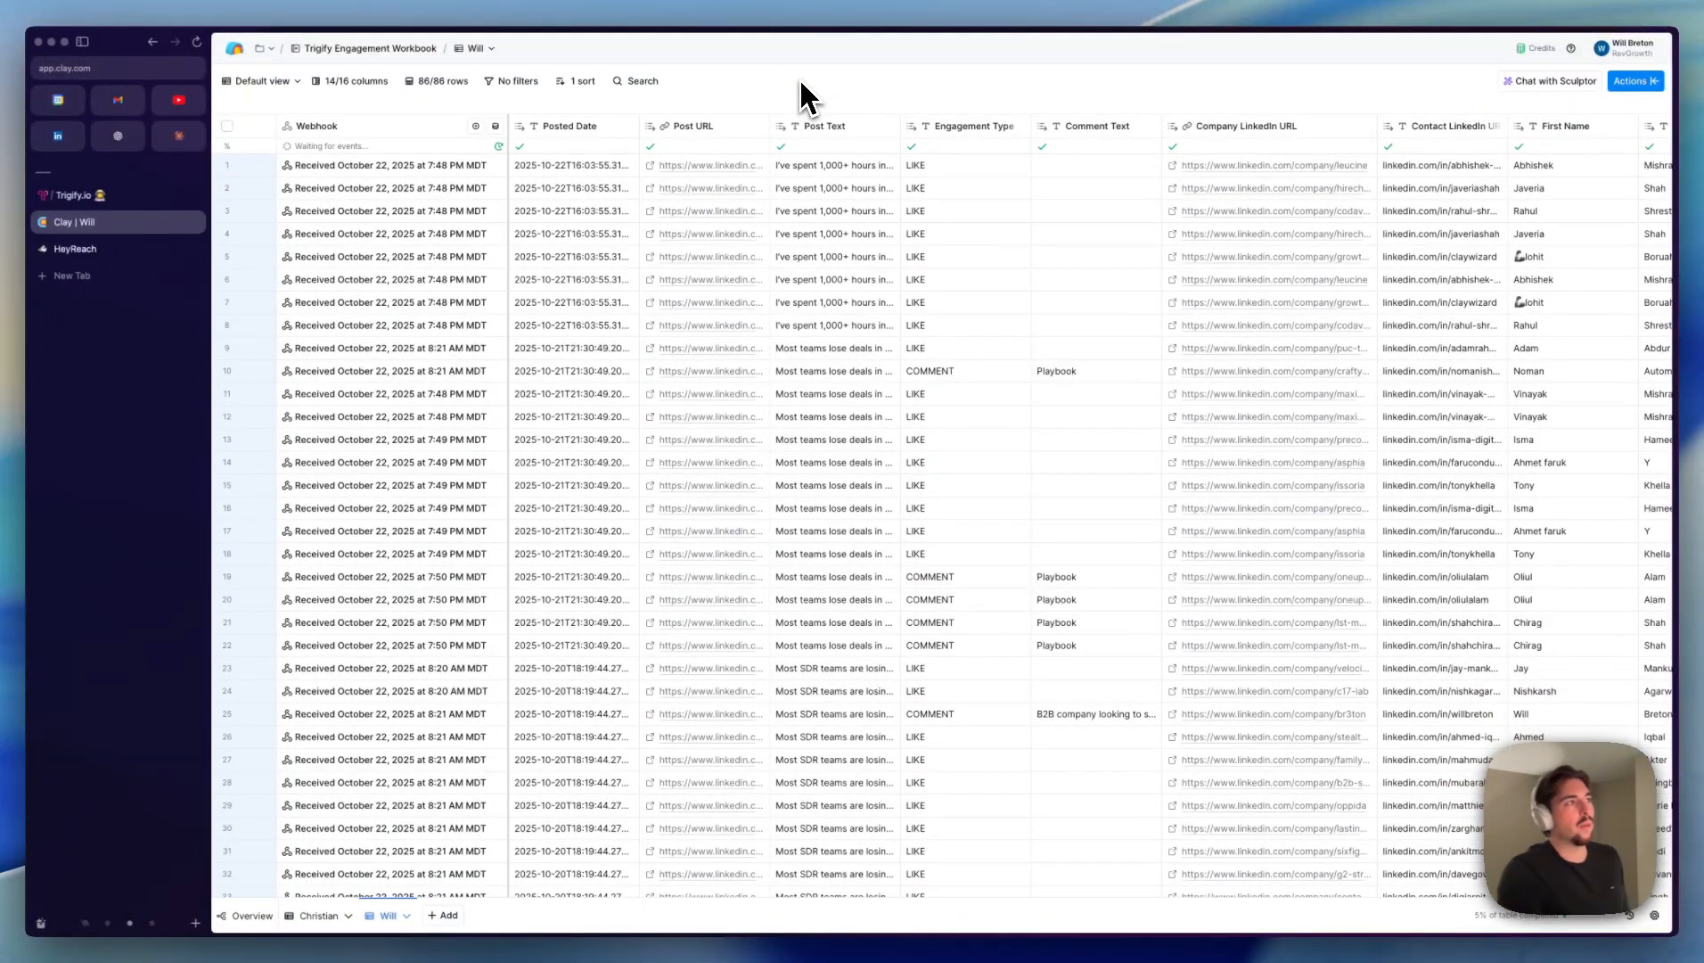
{"action": "scroll", "coordinate": [931, 191], "scroll_direction": "right", "scroll_amount": 1}
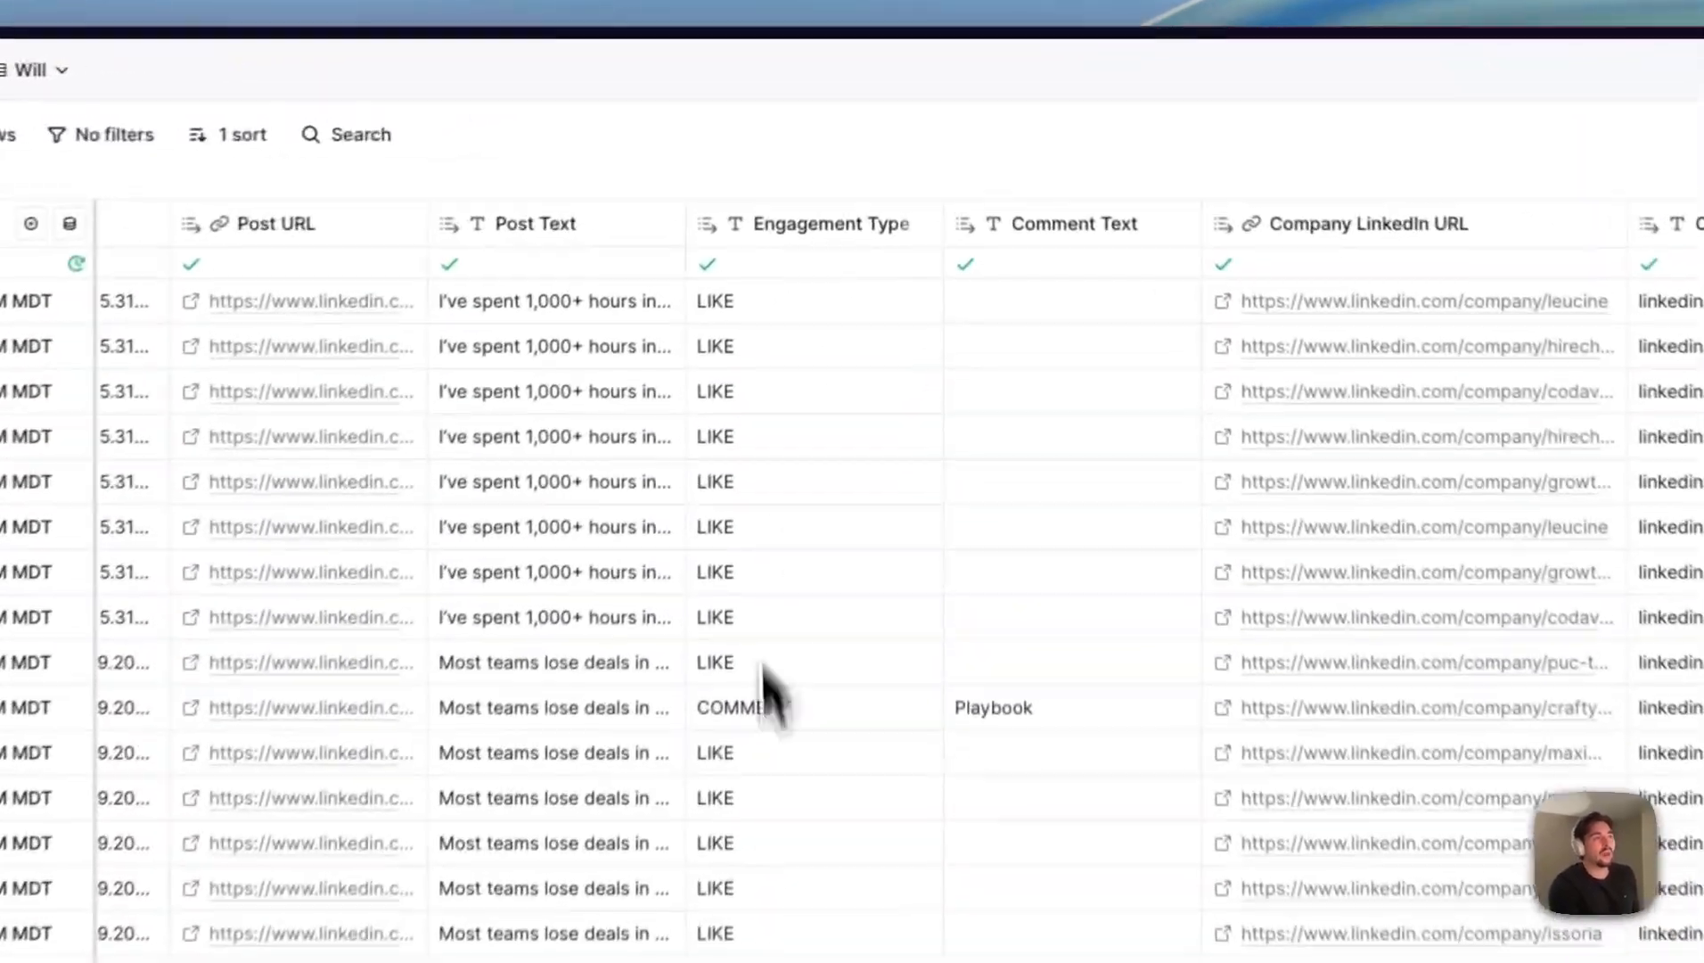
{"action": "left_click", "coordinate": [923, 352]}
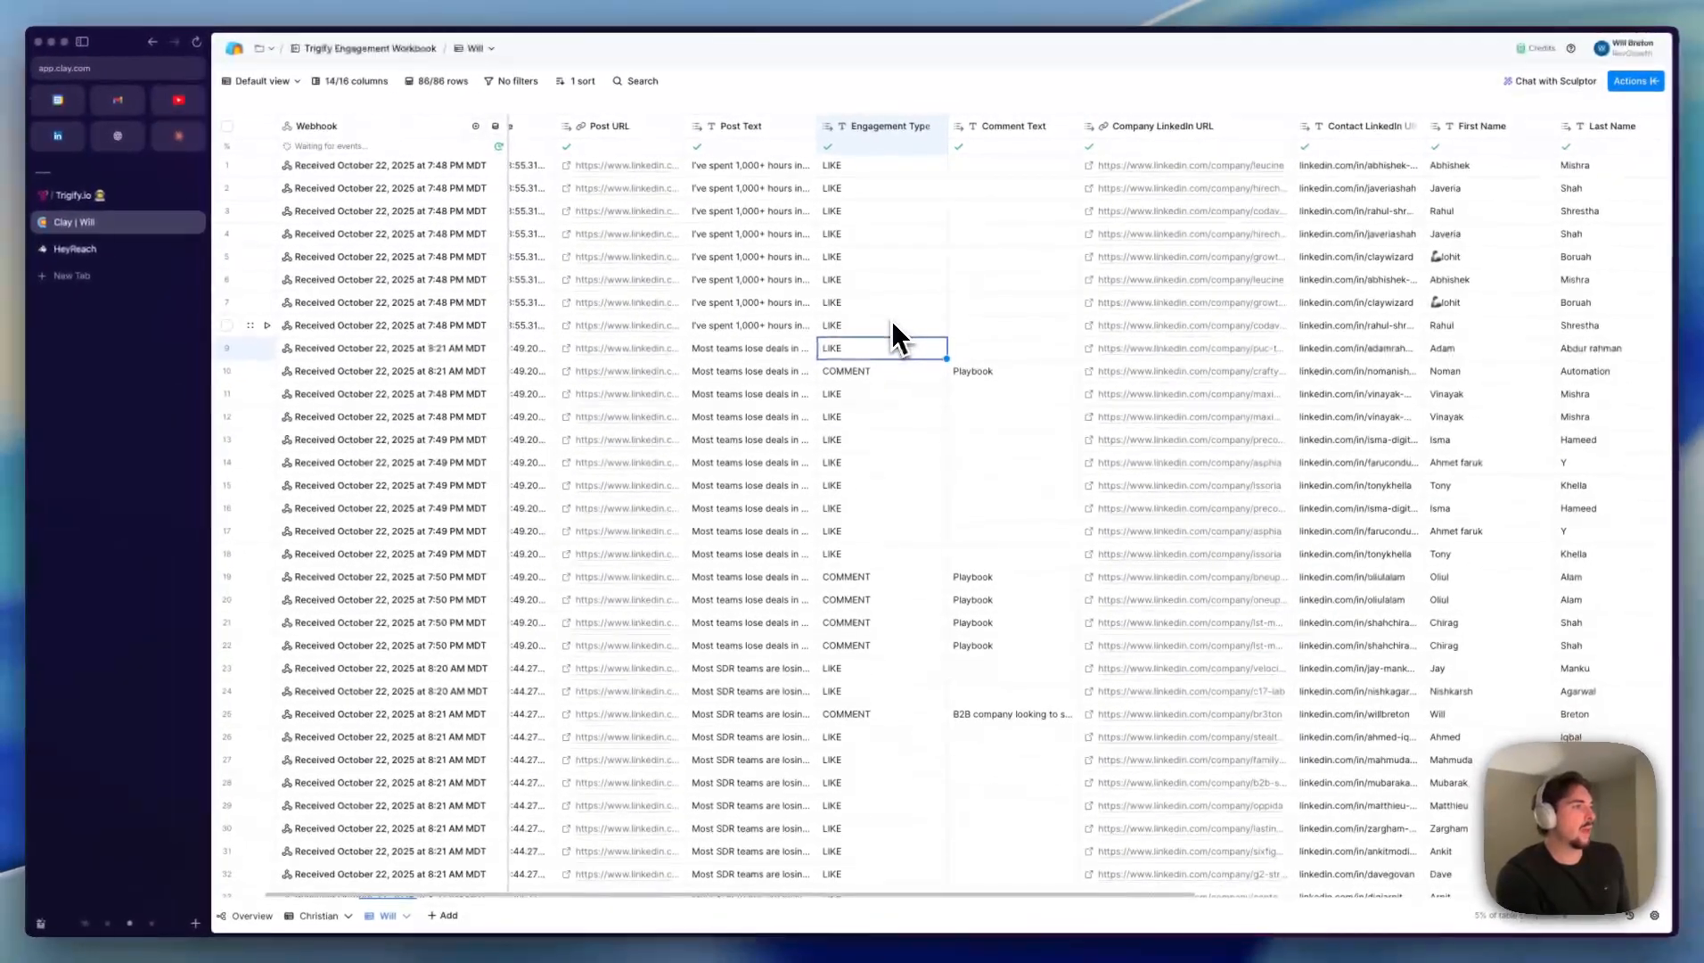
{"action": "scroll", "coordinate": [894, 335], "scroll_direction": "left", "scroll_amount": 3}
{"action": "scroll", "coordinate": [369, 571], "scroll_direction": "down", "scroll_amount": 15}
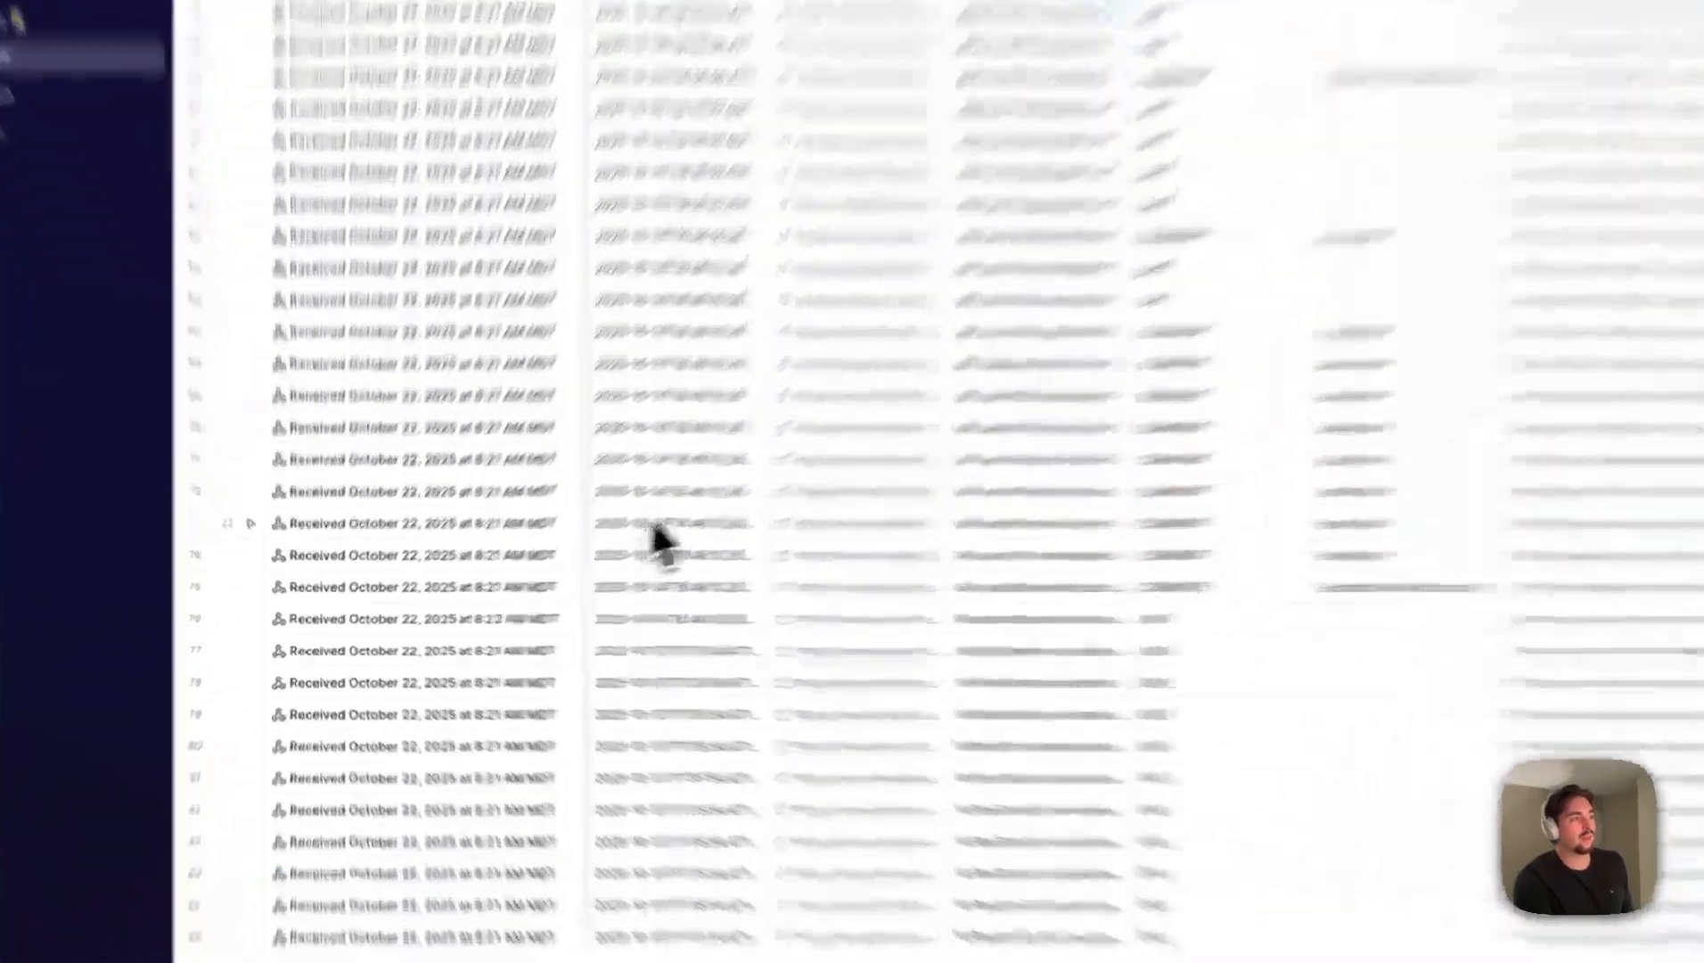
{"action": "left_click", "coordinate": [660, 589]}
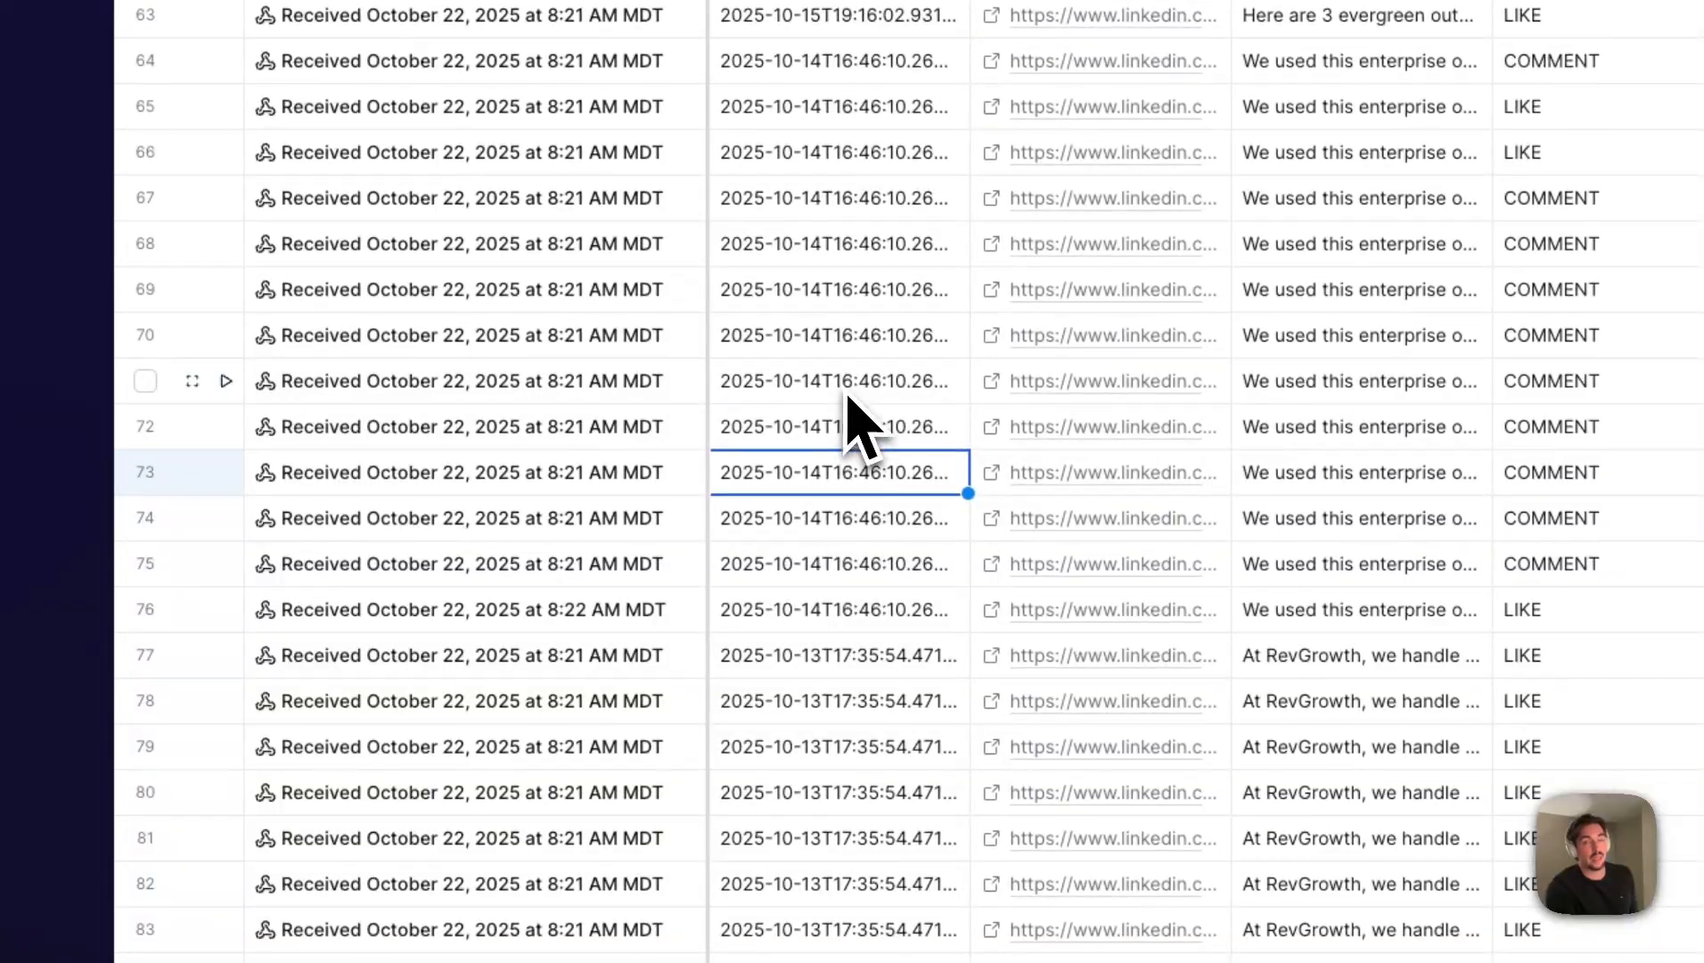
{"action": "scroll", "coordinate": [900, 410], "scroll_direction": "up", "scroll_amount": 15}
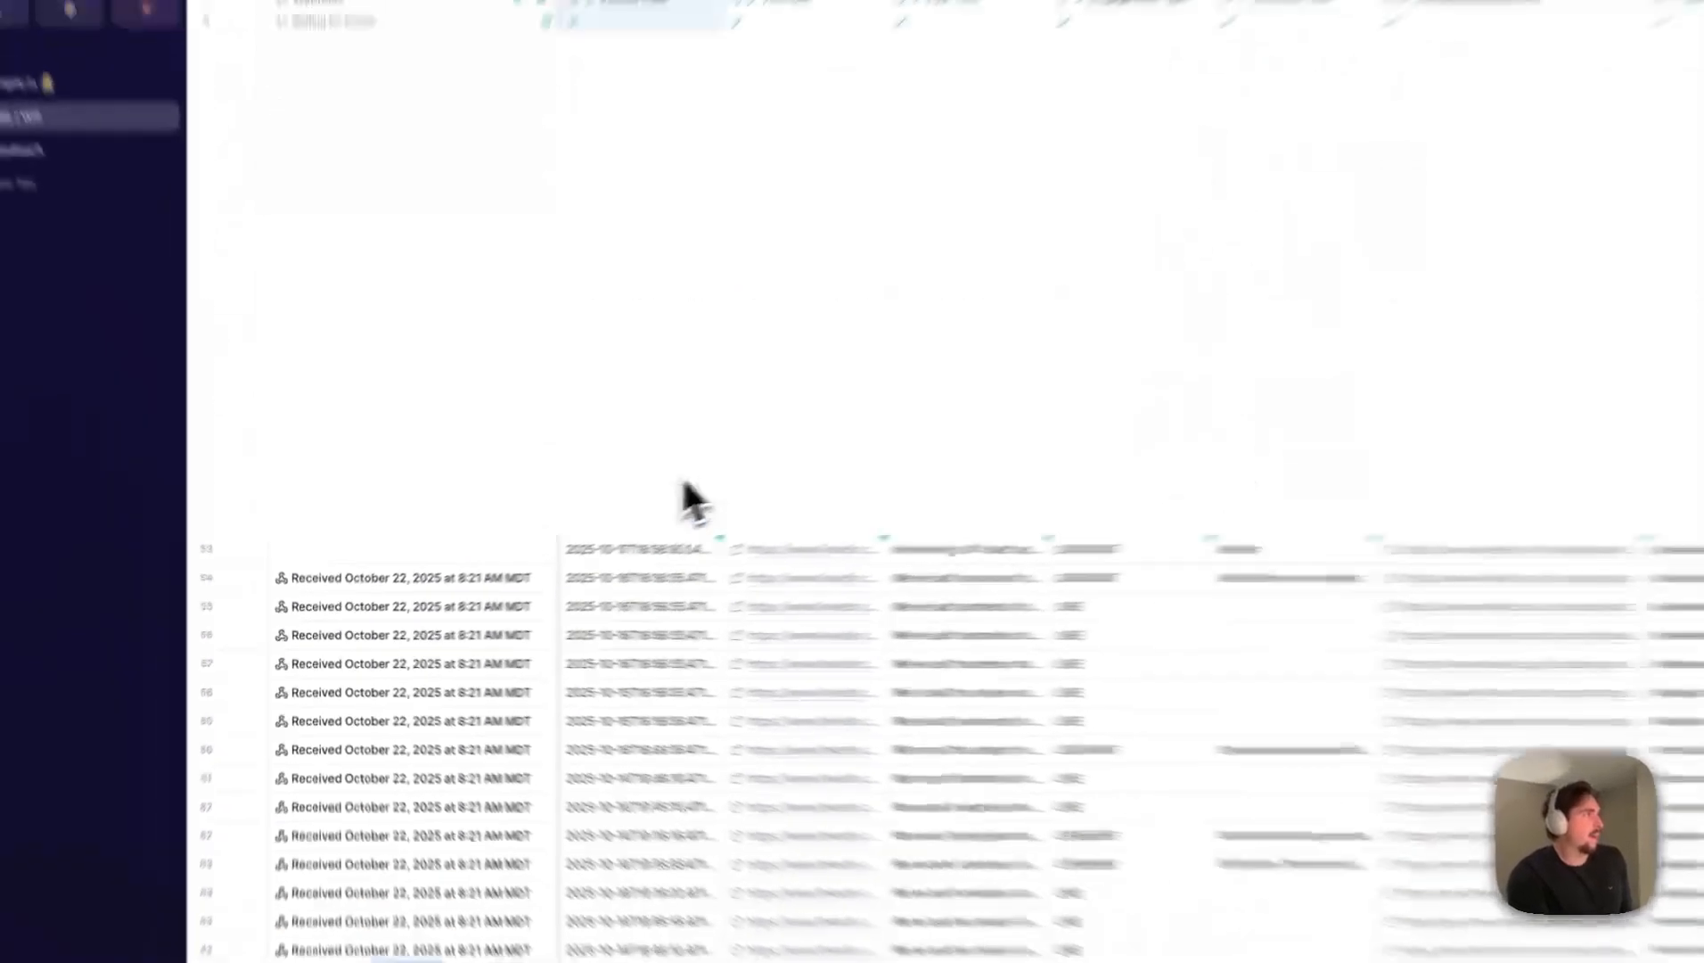